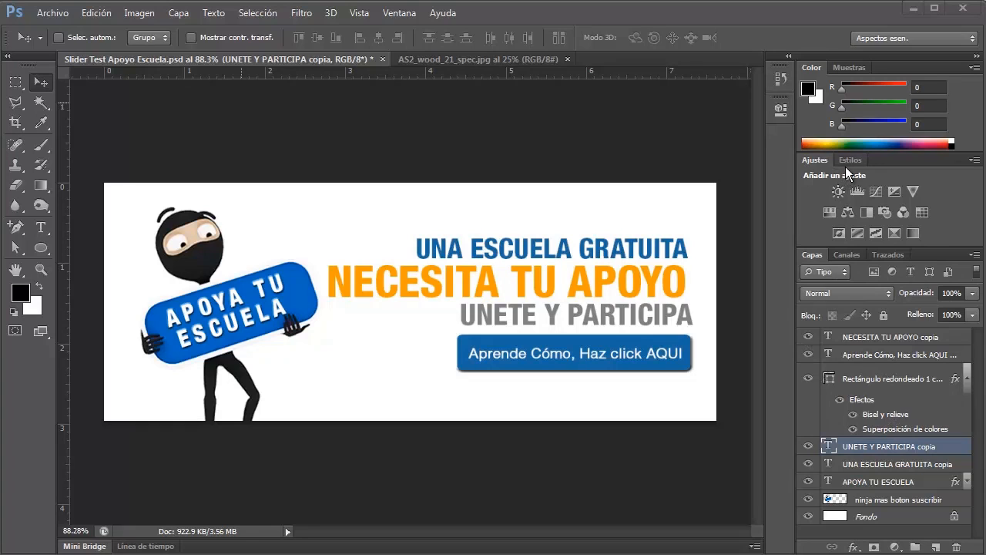
- Close the panel group that holds Ajustes and Estilos, leaving more room for the layer list
{"action": "left_click", "coordinate": [846, 162]}
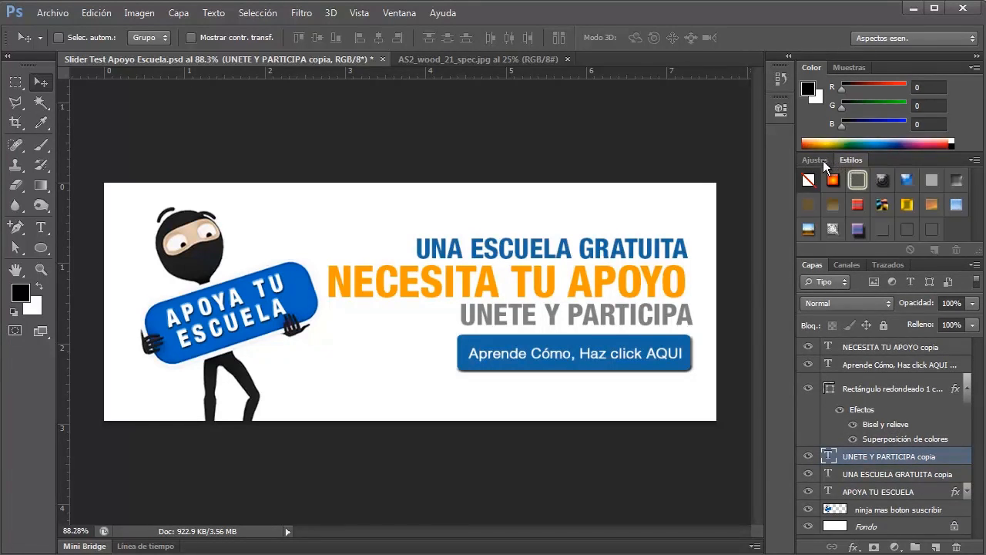
{"action": "left_click", "coordinate": [821, 160]}
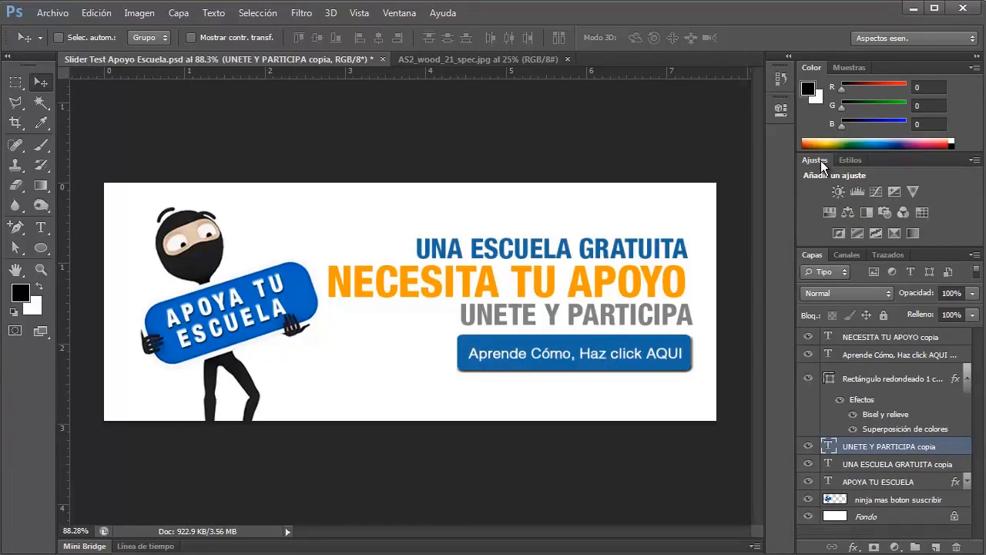
{"action": "left_click", "coordinate": [972, 160]}
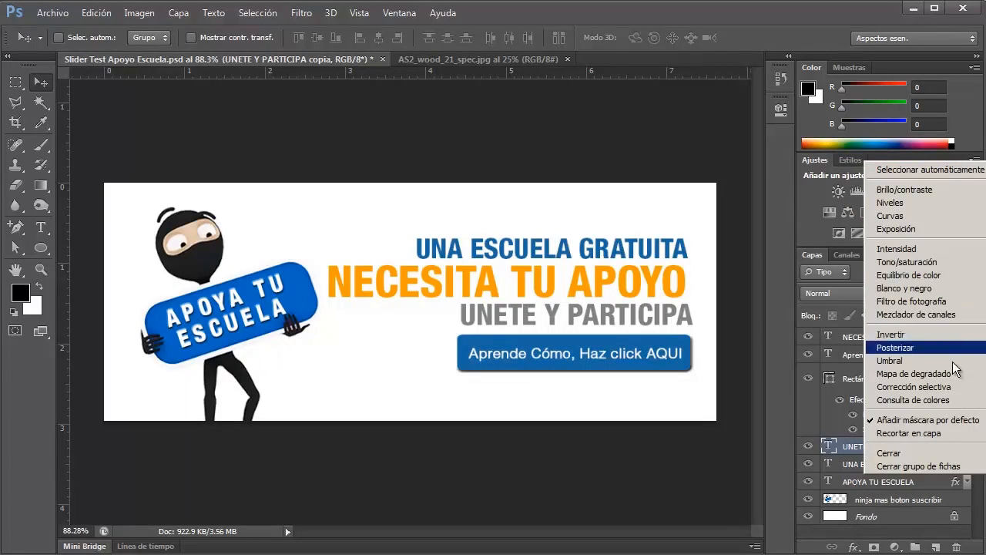
{"action": "left_click", "coordinate": [948, 467]}
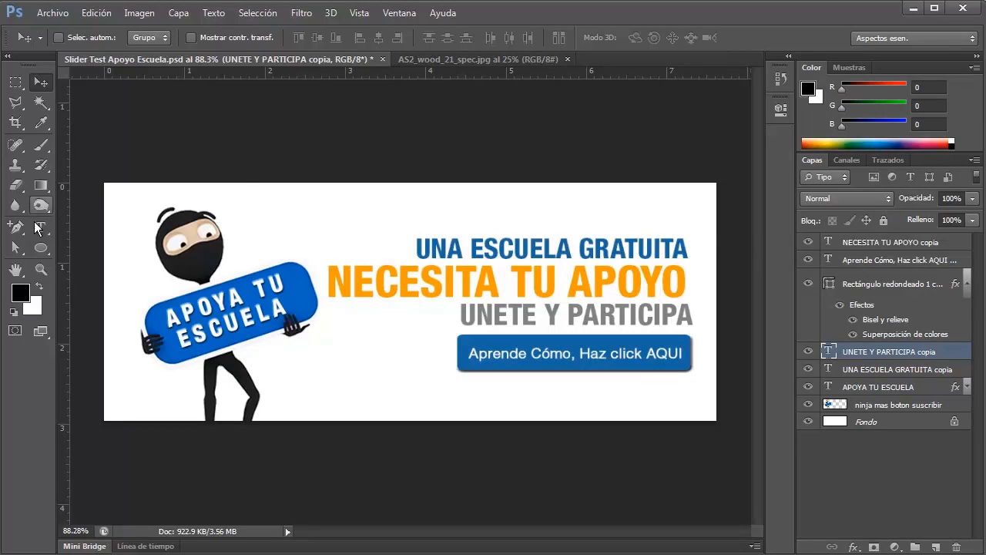
- Draw four upright black-filled rectangles with the Rectangle tool across the text area of the banner
{"action": "left_click", "coordinate": [41, 248]}
{"action": "left_click", "coordinate": [99, 245]}
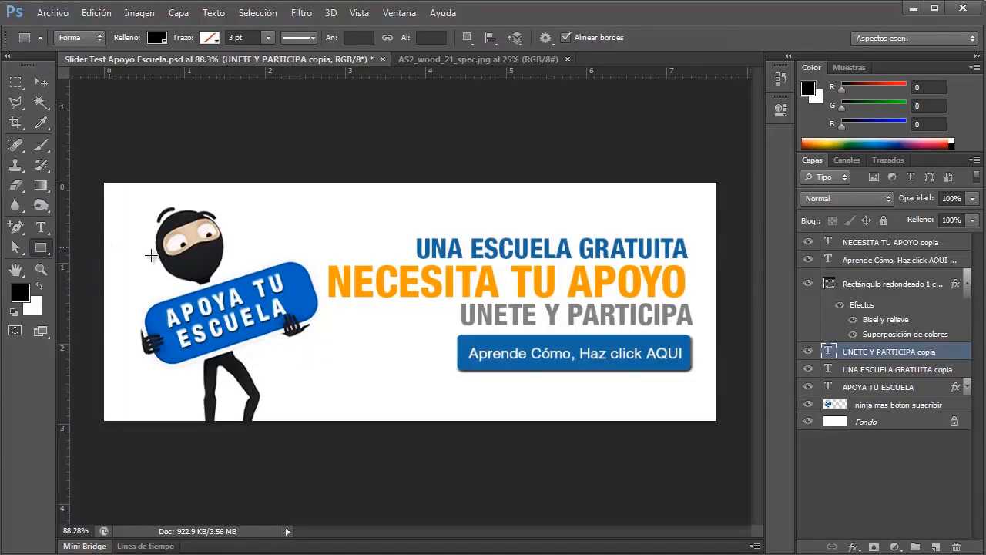
{"action": "left_click_drag", "start_coordinate": [319, 230], "coordinate": [377, 327]}
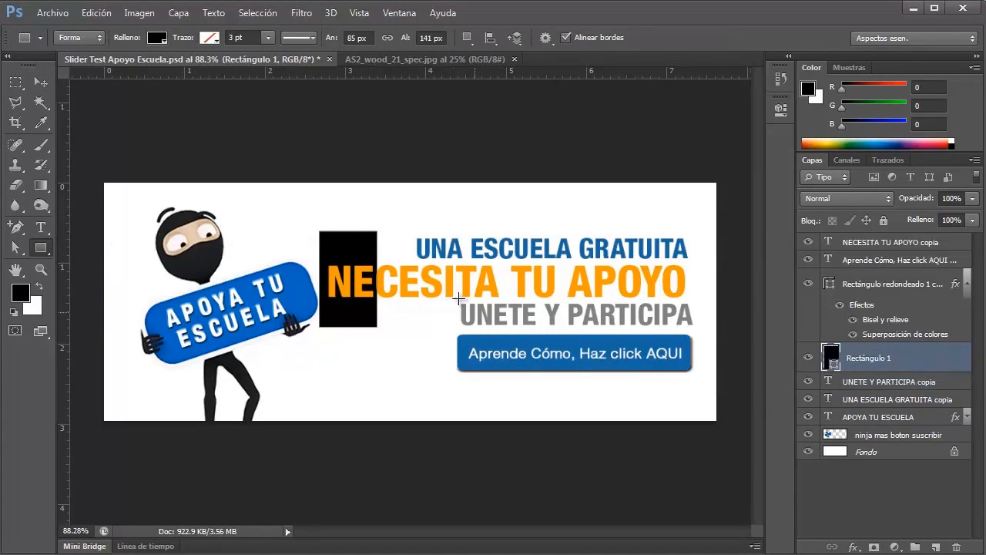
{"action": "mouse_move", "coordinate": [431, 233]}
{"action": "left_mouse_down"}
{"action": "mouse_move", "coordinate": [444, 292]}
{"action": "mouse_move", "coordinate": [481, 375]}
{"action": "left_mouse_up"}
{"action": "mouse_move", "coordinate": [572, 212]}
{"action": "left_mouse_down"}
{"action": "mouse_move", "coordinate": [570, 273]}
{"action": "mouse_move", "coordinate": [611, 382]}
{"action": "left_mouse_up"}
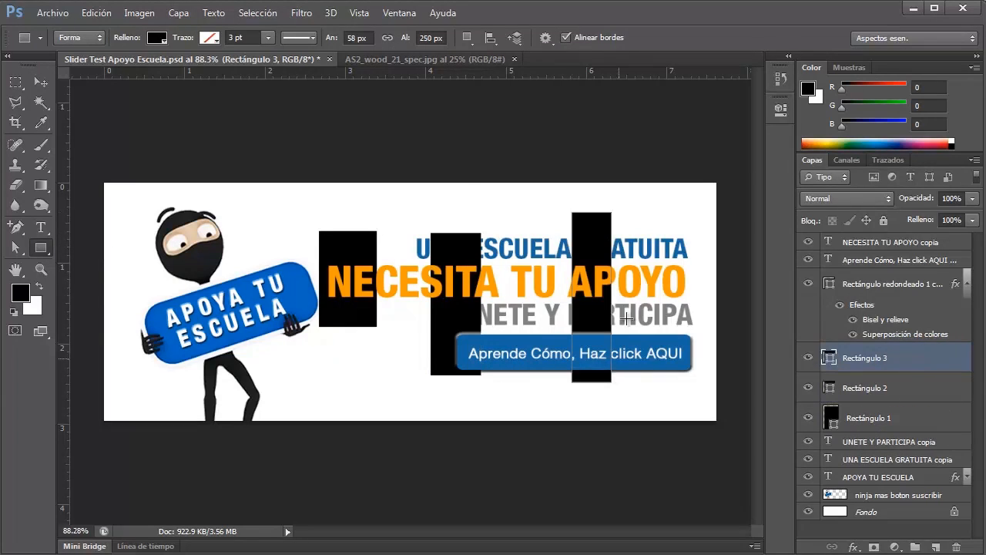
{"action": "left_click_drag", "start_coordinate": [642, 208], "coordinate": [675, 382]}
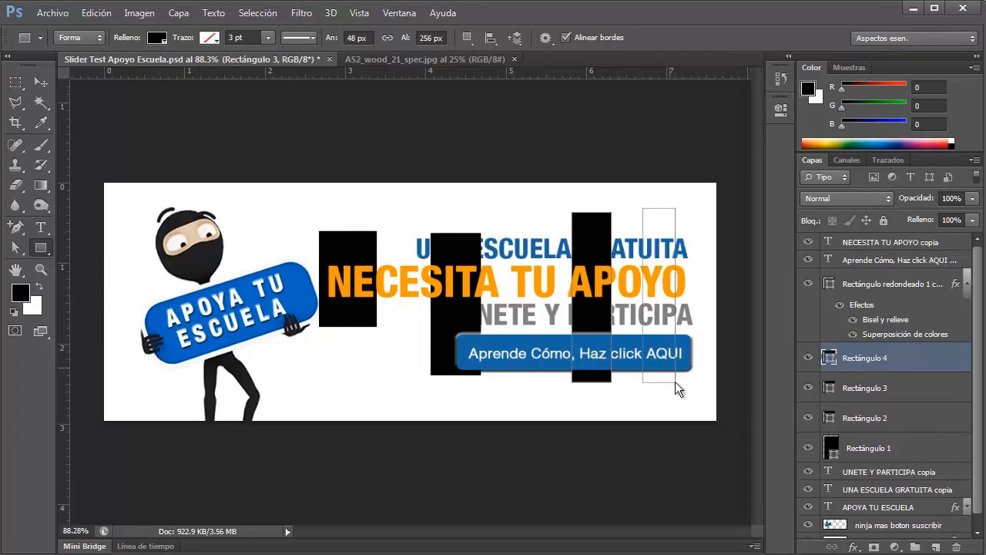
- Delete the Rectángulo 4 shape layer on its own
{"action": "left_click", "coordinate": [870, 448], "text": "shift"}
{"action": "left_click", "coordinate": [873, 368]}
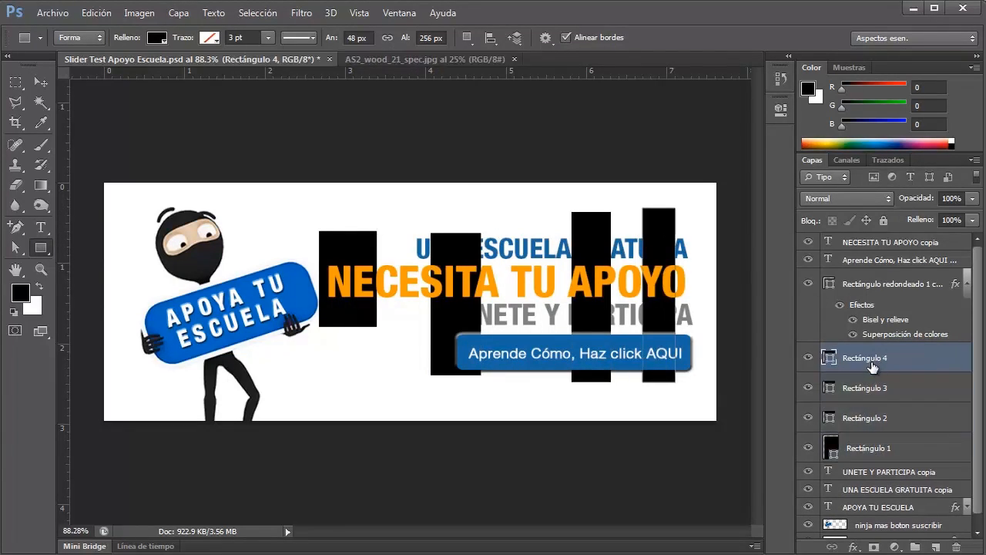
{"action": "left_click_drag", "start_coordinate": [873, 368], "coordinate": [956, 544]}
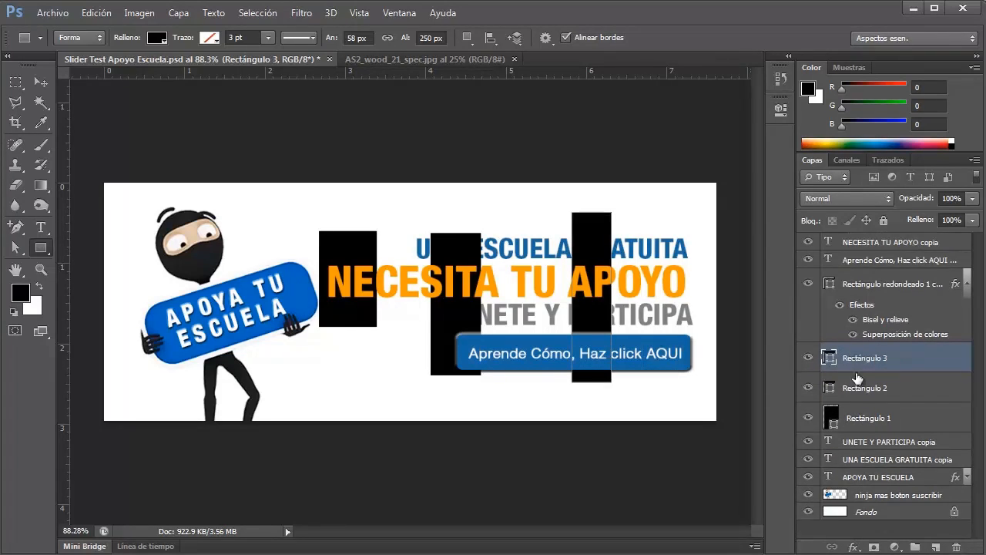
- Select the Rectángulo 1, Rectángulo 2 and Rectángulo 3 layers together and delete them
{"action": "left_click", "coordinate": [856, 386], "text": "shift"}
{"action": "left_click", "coordinate": [858, 414], "text": "shift"}
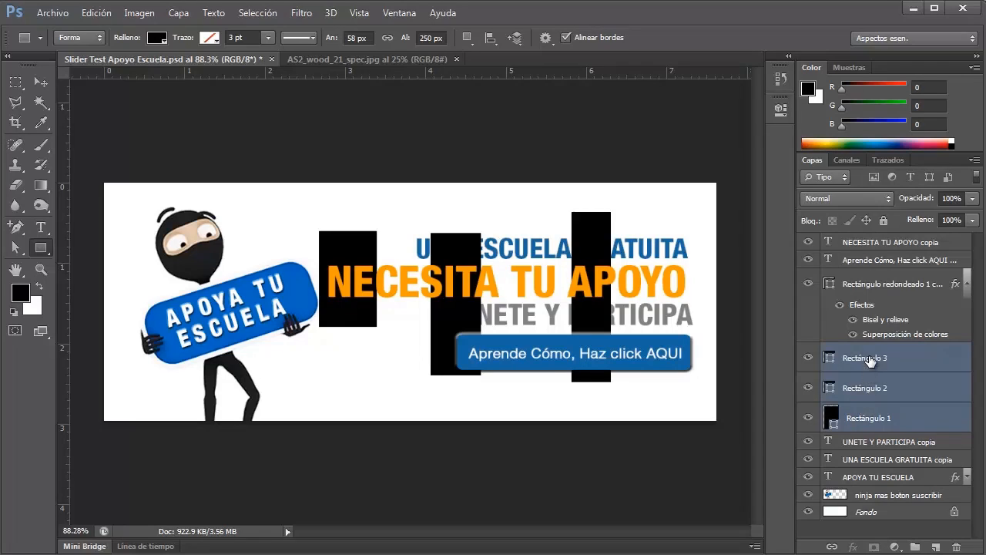
{"action": "left_click", "coordinate": [872, 358]}
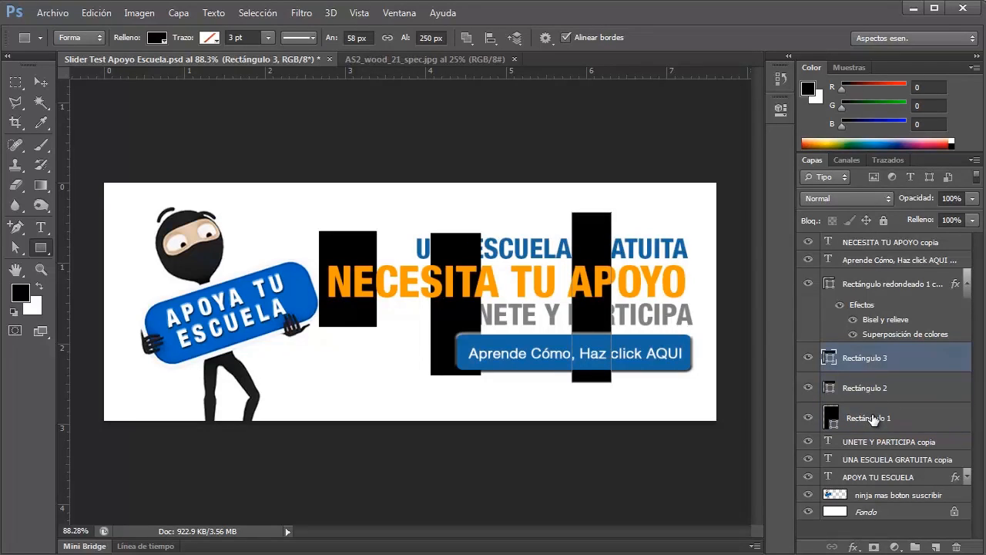
{"action": "left_click", "coordinate": [872, 418], "text": "shift"}
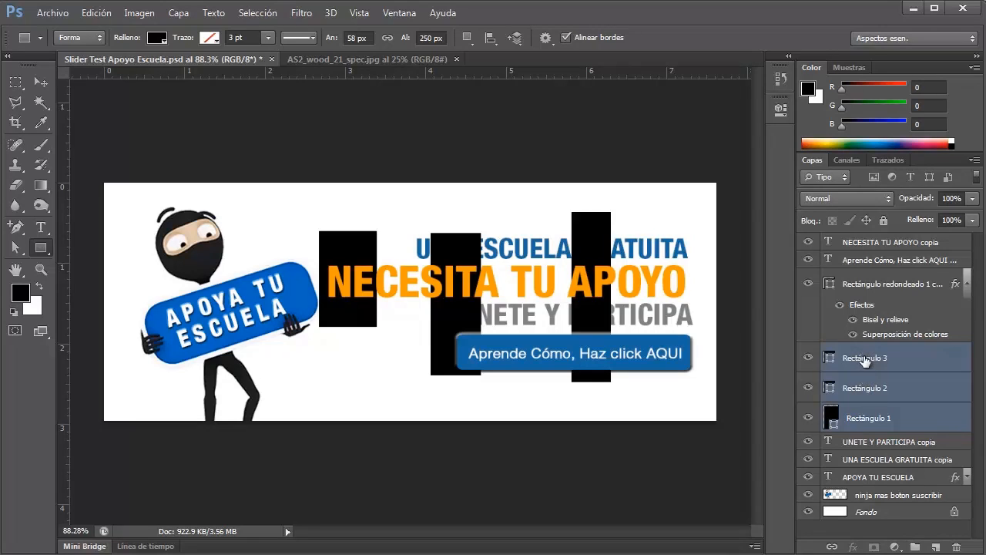
{"action": "left_click_drag", "start_coordinate": [861, 362], "coordinate": [956, 545]}
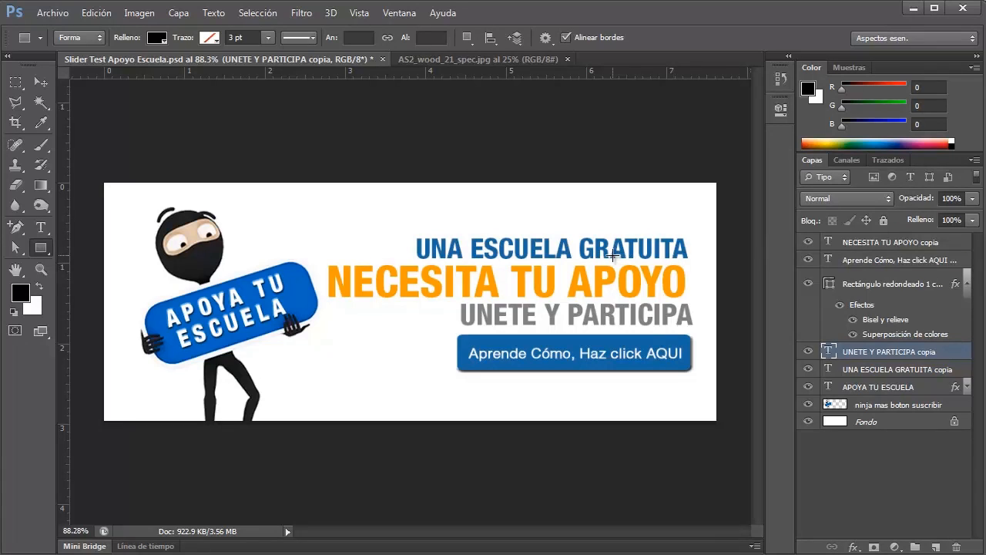
- Move the NECESITA TU APOYO text freely on the canvas and undo the move
{"action": "left_click", "coordinate": [850, 245]}
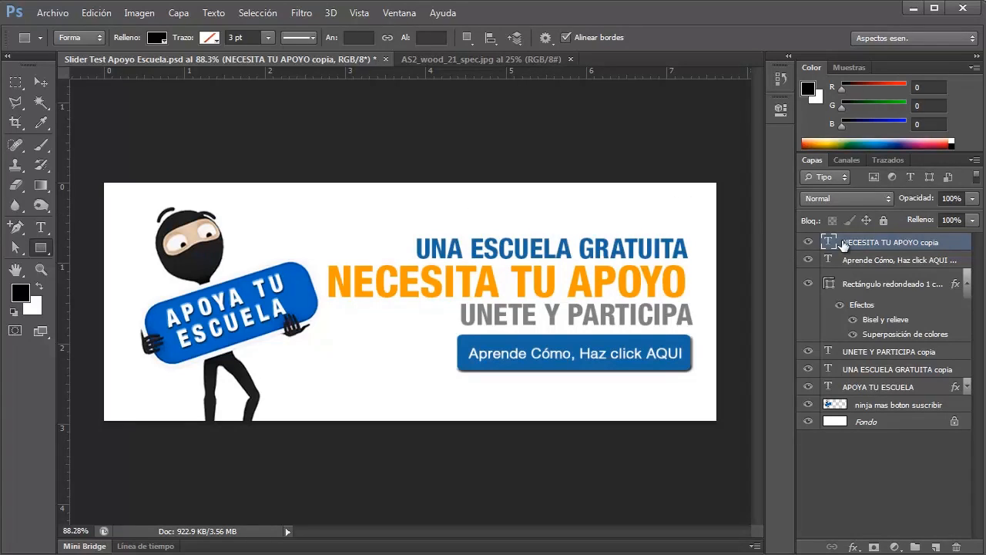
{"action": "left_click", "coordinate": [42, 80]}
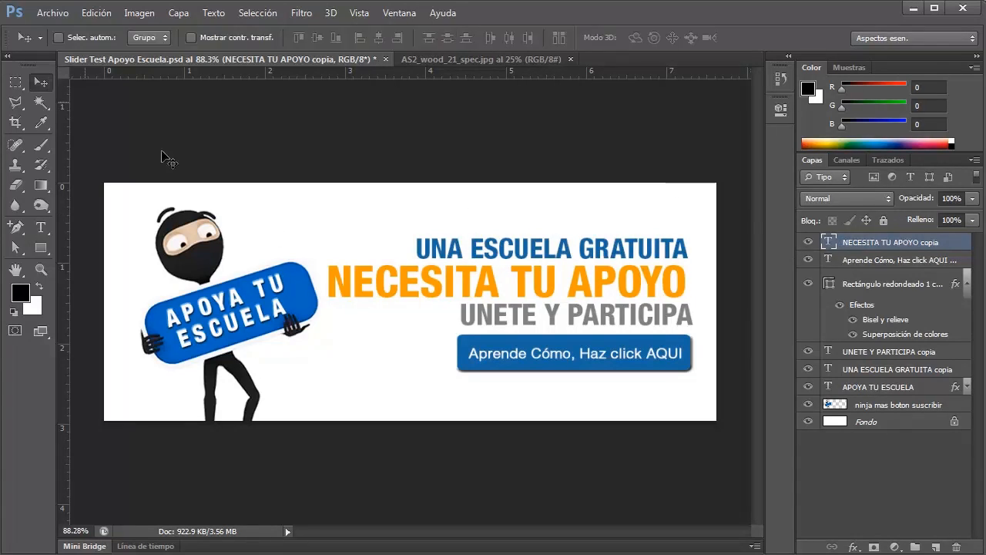
{"action": "left_click_drag", "start_coordinate": [577, 293], "coordinate": [549, 313]}
{"action": "left_click_drag", "start_coordinate": [549, 351], "coordinate": [558, 319]}
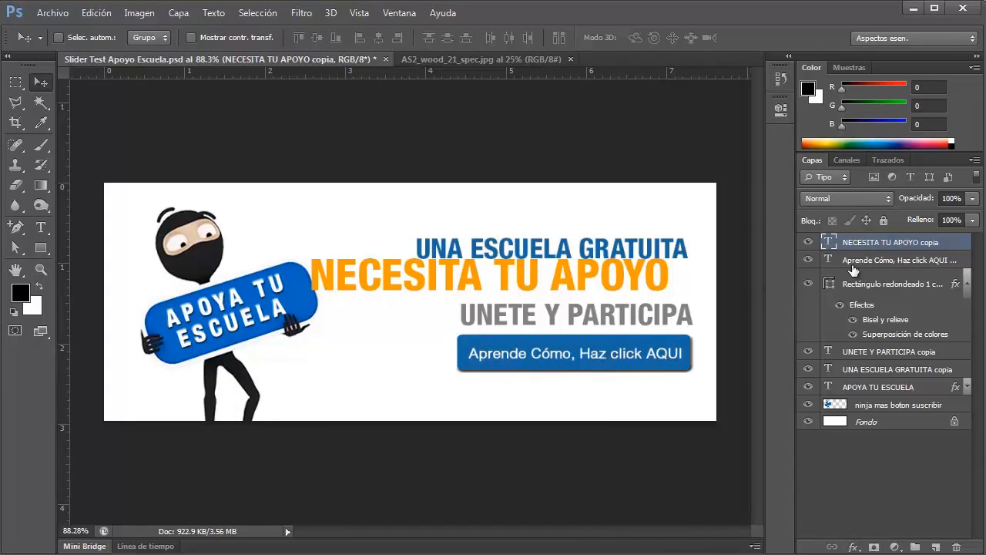
{"action": "key", "text": "ctrl+z"}
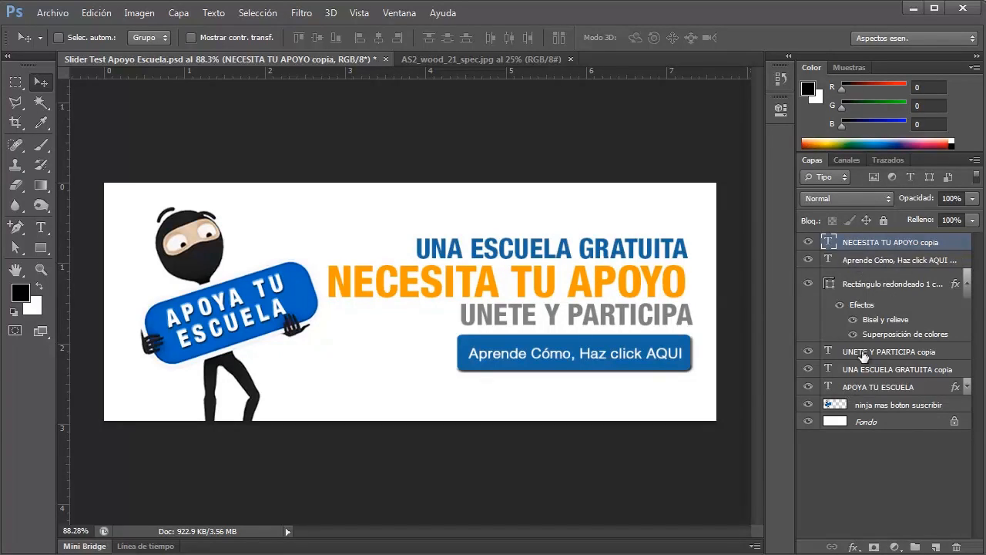
- Move the ninja mas boton suscribir layer across the canvas and undo the move
{"action": "left_click", "coordinate": [861, 408]}
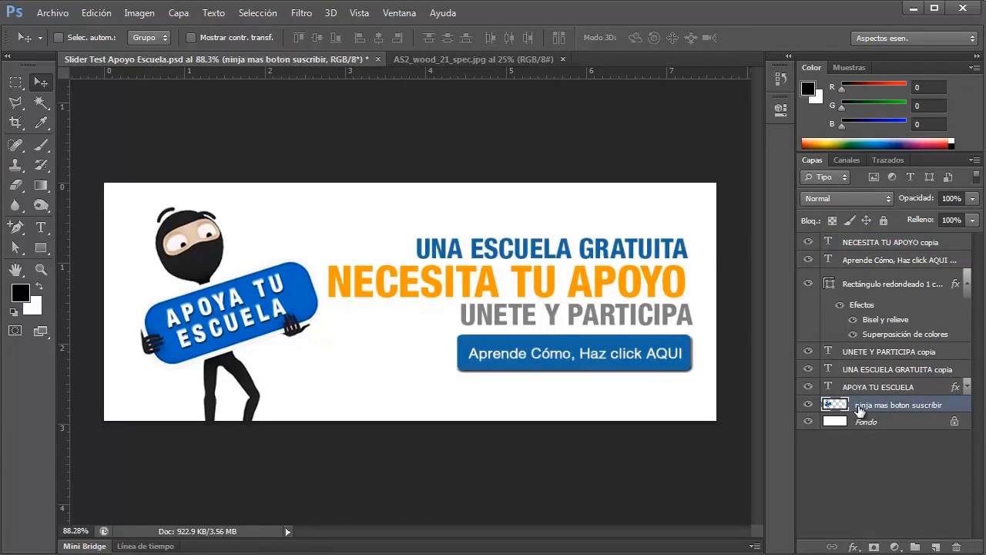
{"action": "left_click_drag", "start_coordinate": [204, 247], "coordinate": [407, 249]}
{"action": "key", "text": "ctrl+z"}
- Hide and reshow the APOYA TU ESCUELA layer, and reorder the ninja layer above it and back below
{"action": "left_click", "coordinate": [809, 387]}
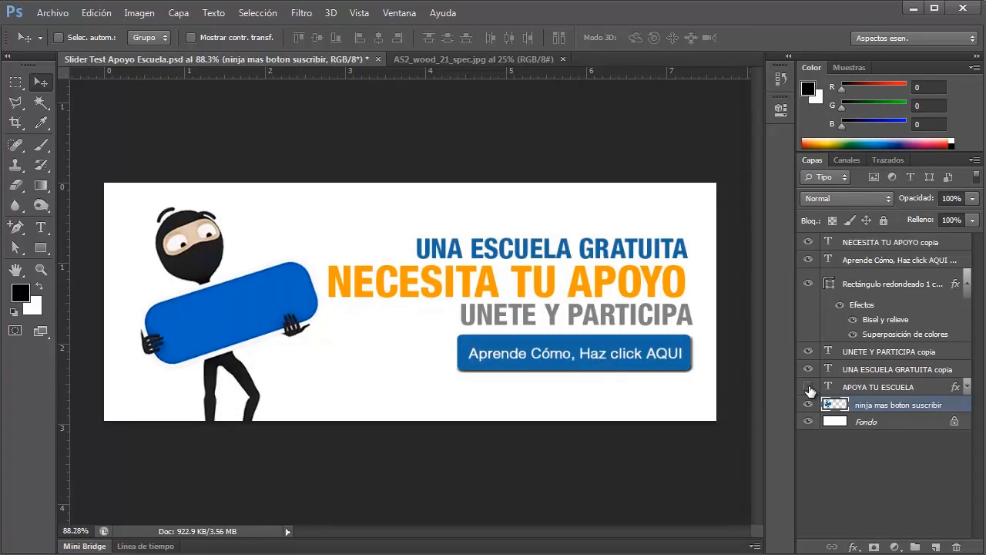
{"action": "left_click", "coordinate": [809, 387]}
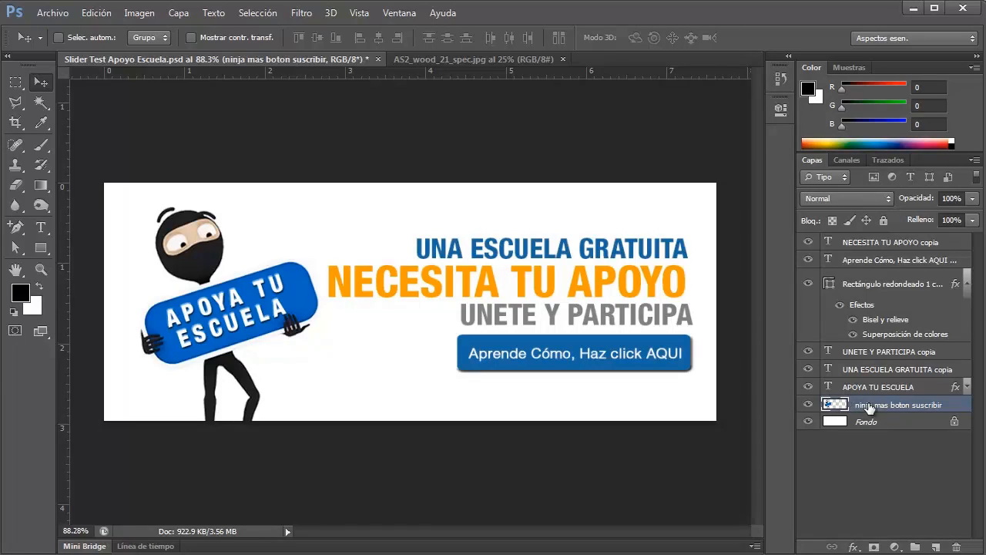
{"action": "left_click_drag", "start_coordinate": [869, 408], "coordinate": [868, 384]}
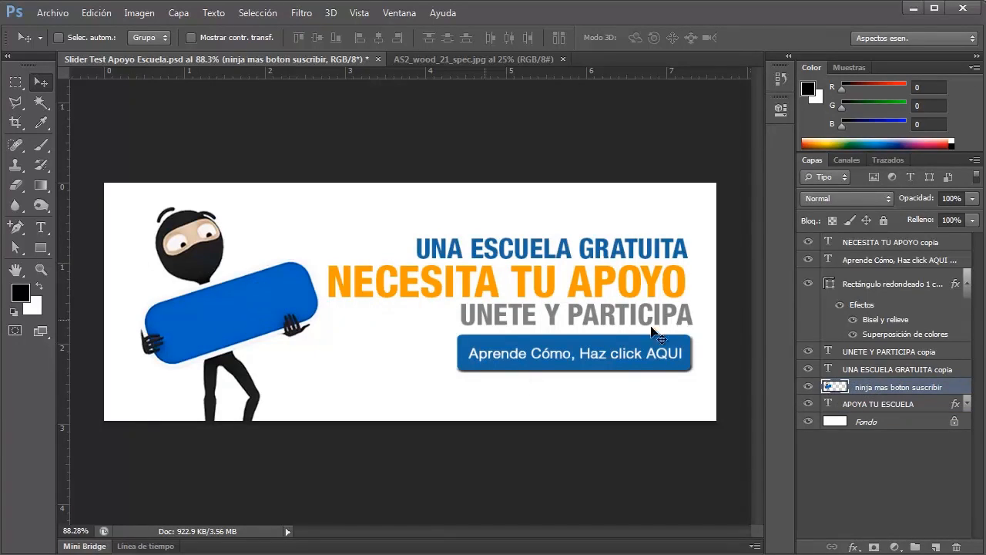
{"action": "left_click_drag", "start_coordinate": [873, 387], "coordinate": [874, 407]}
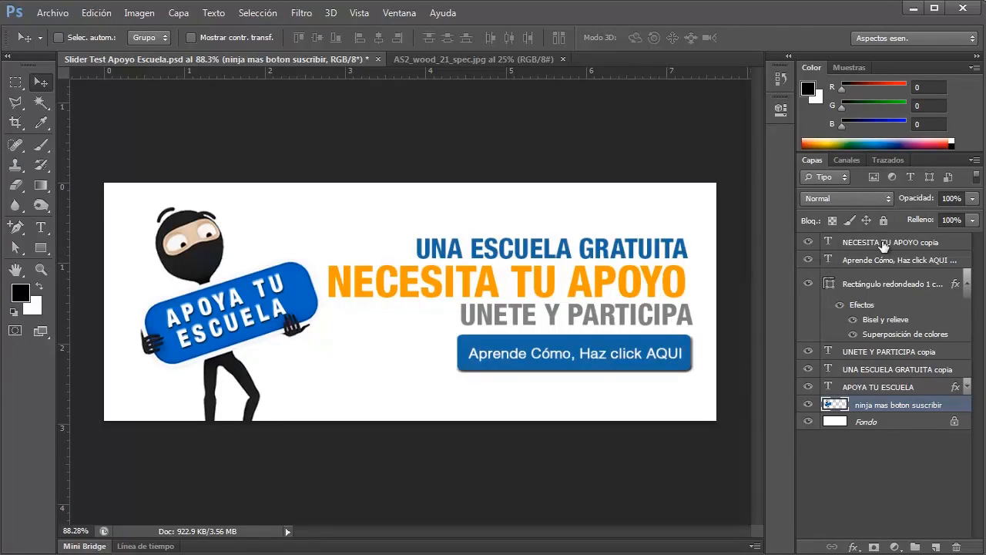
- Hide and show again the NECESITA TU APOYO and Aprende Cómo text layers, one after the other
{"action": "left_click", "coordinate": [809, 244]}
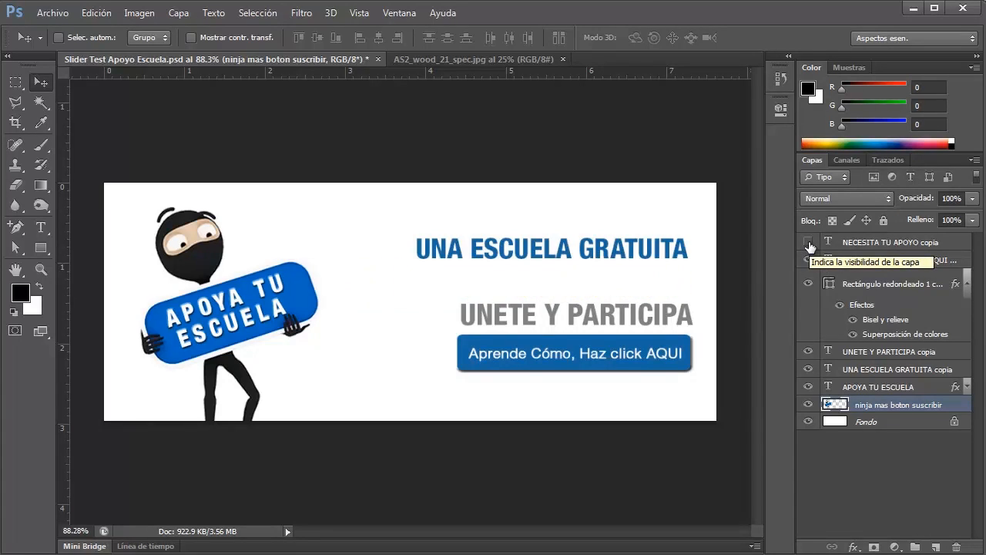
{"action": "left_click", "coordinate": [809, 243]}
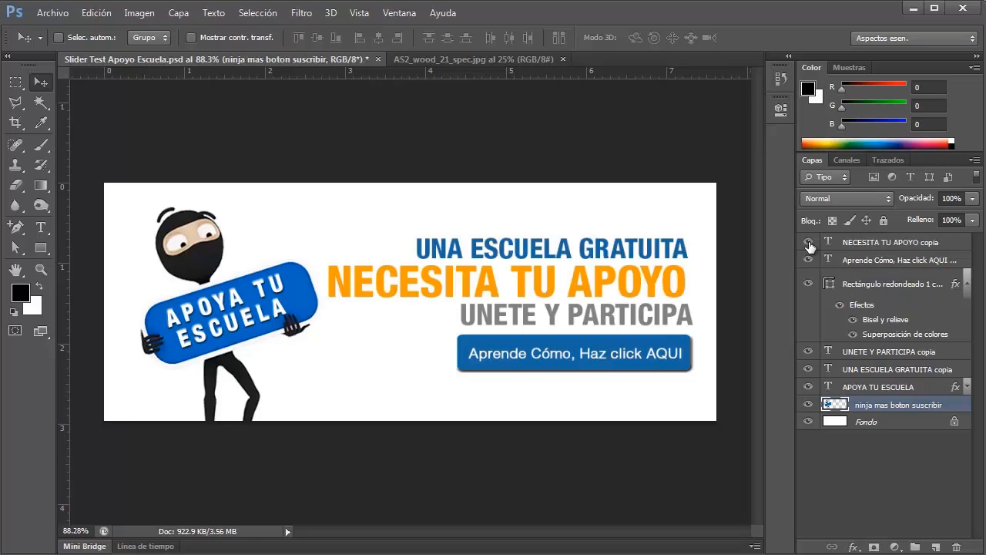
{"action": "left_click", "coordinate": [808, 261]}
{"action": "left_click", "coordinate": [808, 261]}
- Hide every layer of the banner including Fondo, and make them all visible again
{"action": "left_click", "coordinate": [808, 244]}
{"action": "left_click_drag", "start_coordinate": [811, 246], "coordinate": [808, 407]}
{"action": "left_click", "coordinate": [807, 406]}
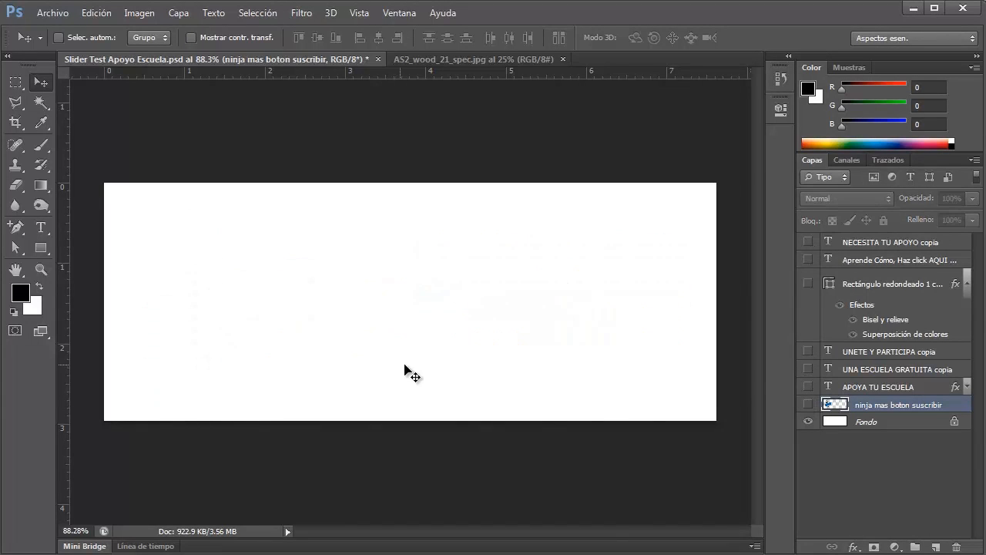
{"action": "left_click", "coordinate": [809, 422]}
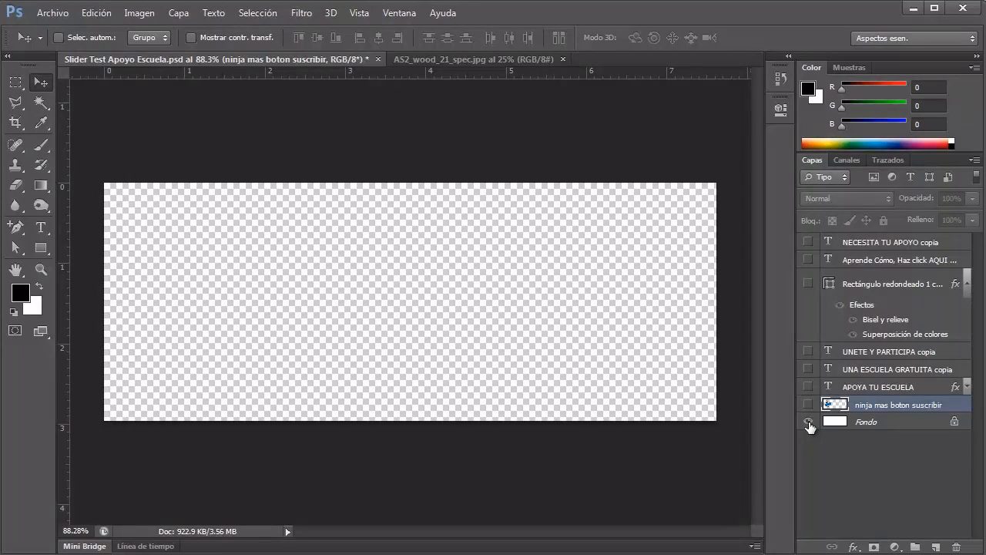
{"action": "left_click_drag", "start_coordinate": [809, 421], "coordinate": [811, 247]}
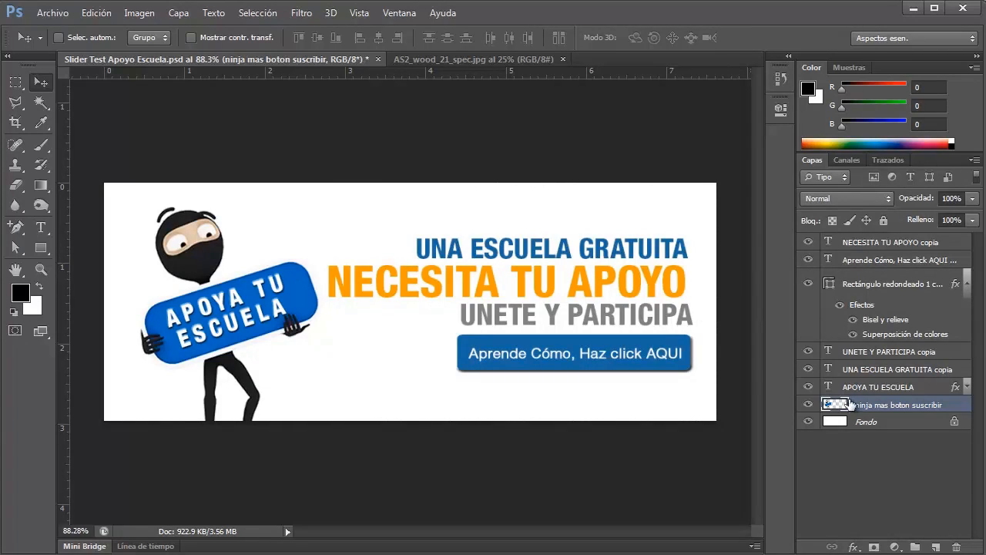
- Isolate the Aprende Cómo layer and the NECESITA TU APOYO layer in turn, and make all layers visible again
{"action": "left_click", "coordinate": [864, 242]}
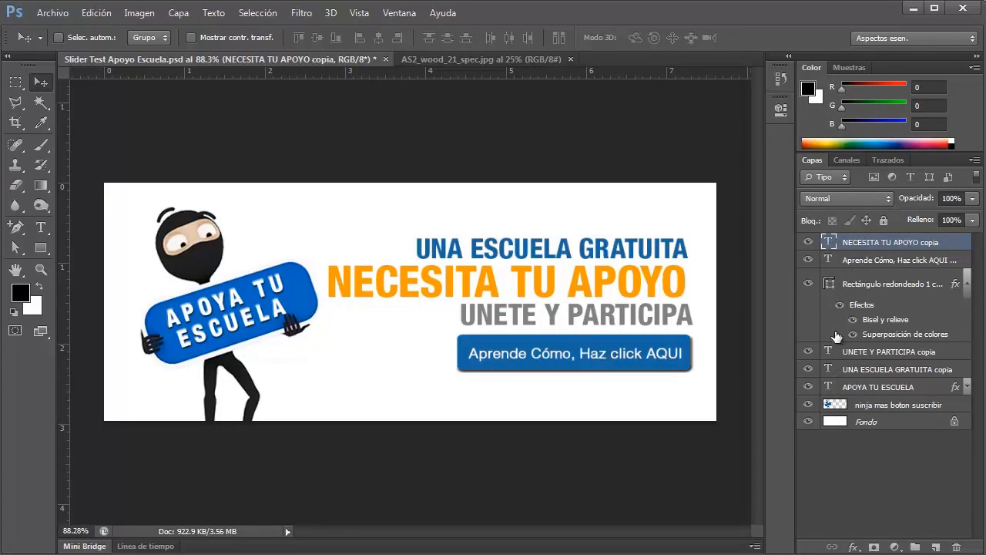
{"action": "left_click", "coordinate": [856, 262]}
{"action": "left_click", "coordinate": [809, 261], "text": "alt"}
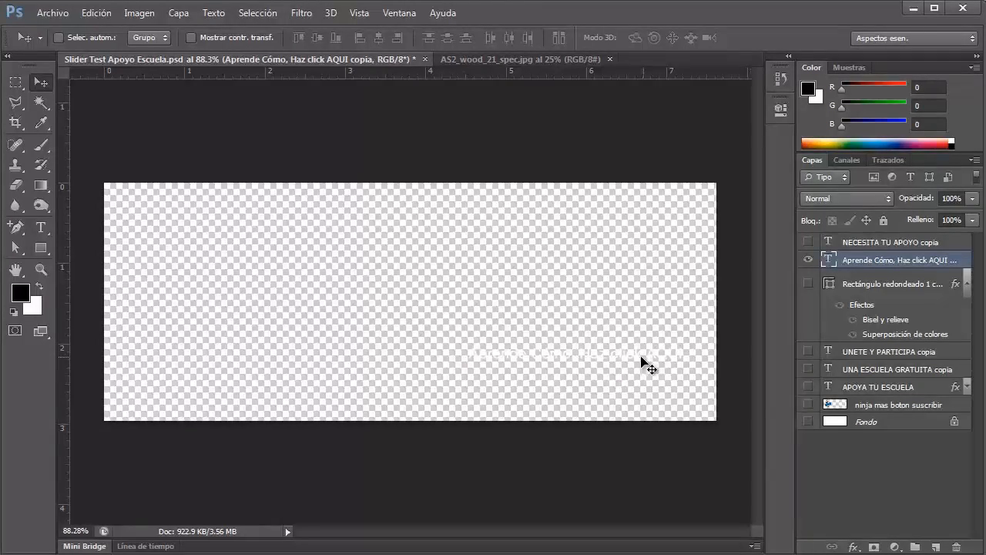
{"action": "left_click", "coordinate": [809, 245], "text": "alt"}
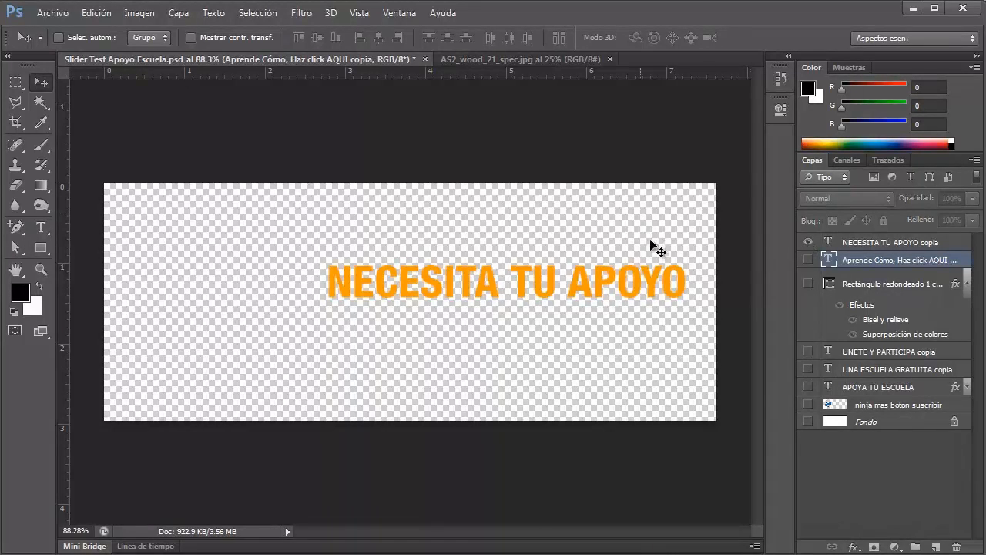
{"action": "left_click", "coordinate": [809, 244], "text": "alt"}
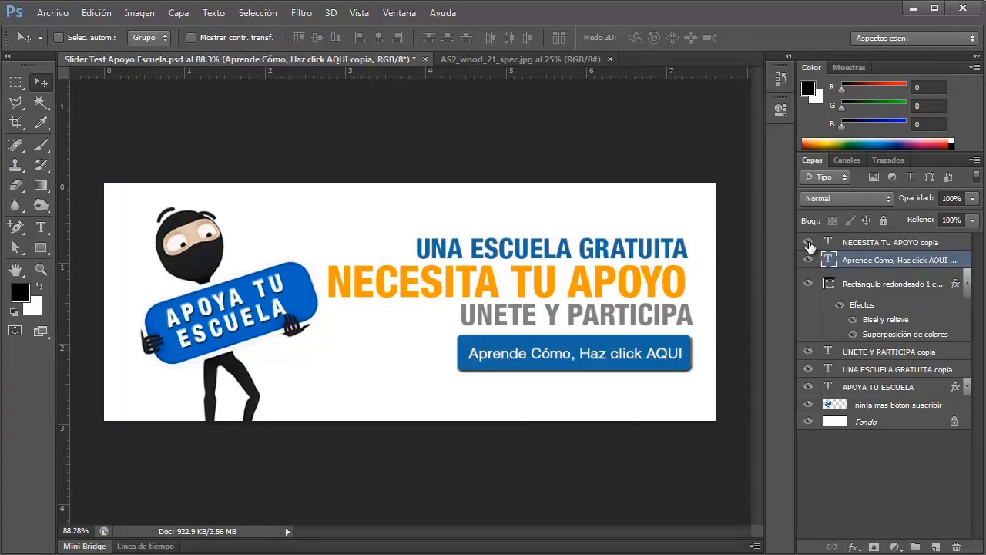
{"action": "left_click", "coordinate": [808, 245], "text": "alt"}
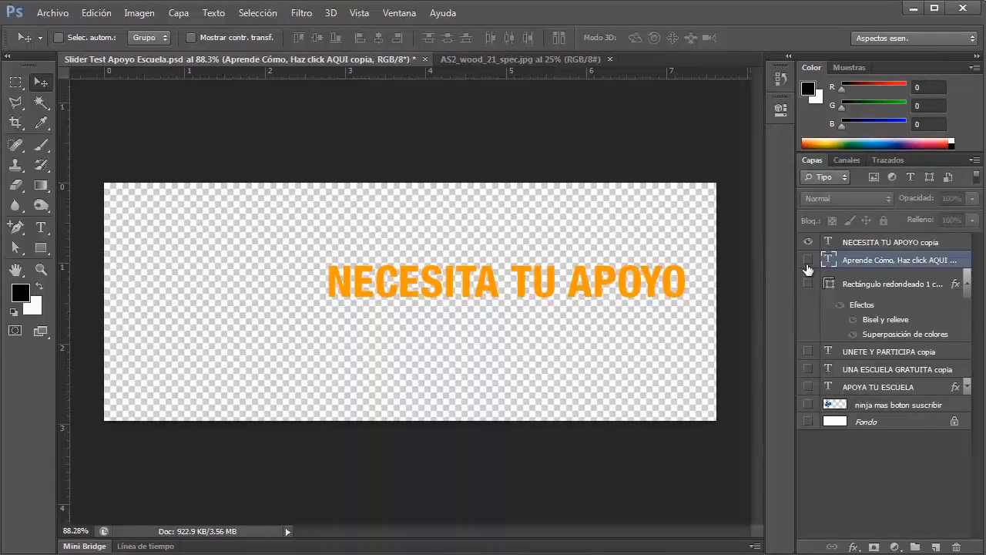
{"action": "left_click_drag", "start_coordinate": [807, 268], "coordinate": [808, 422]}
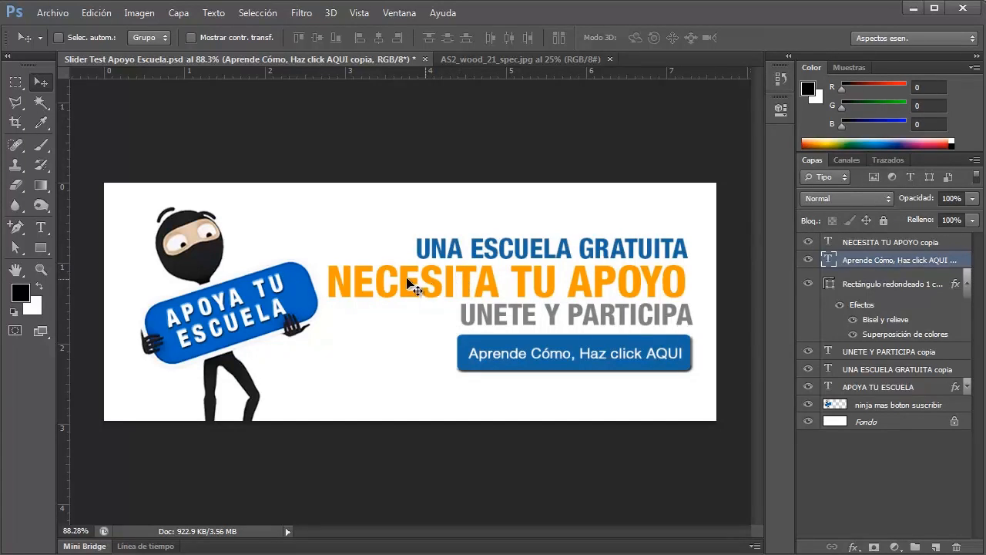
- Copy the wood texture from AS2_wood_21_spec.jpg into the Slider Test Apoyo Escuela banner and shift it over the canvas
{"action": "left_click", "coordinate": [490, 58]}
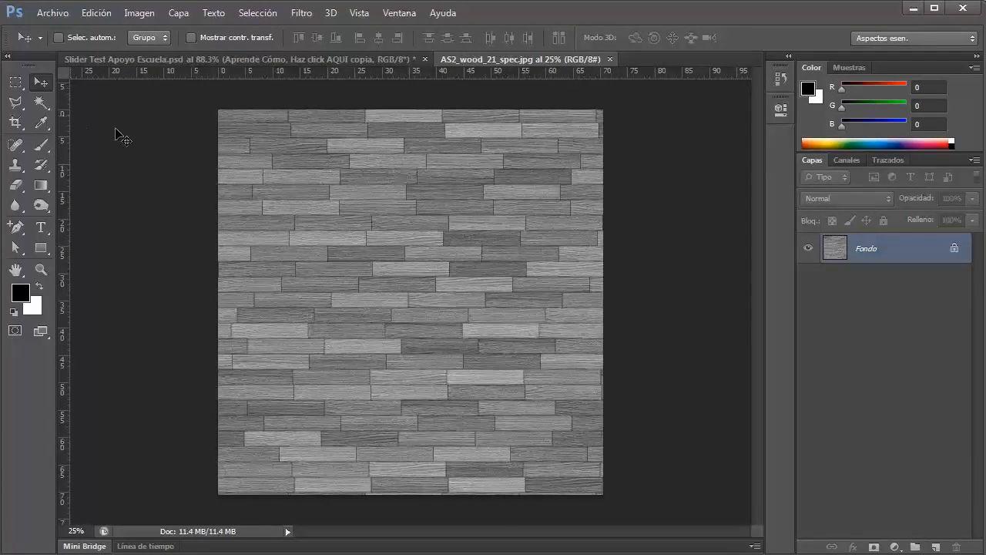
{"action": "left_click", "coordinate": [463, 290]}
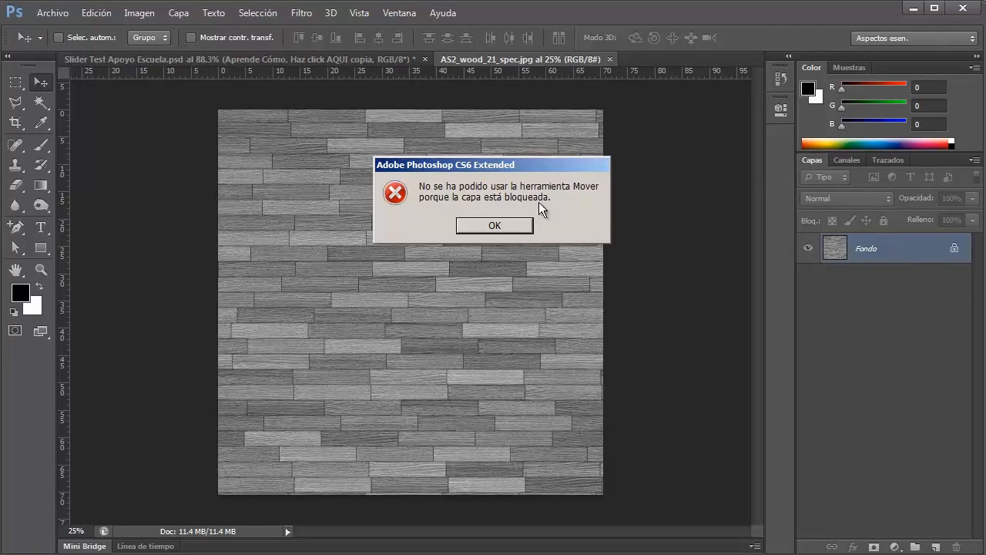
{"action": "left_click", "coordinate": [497, 225]}
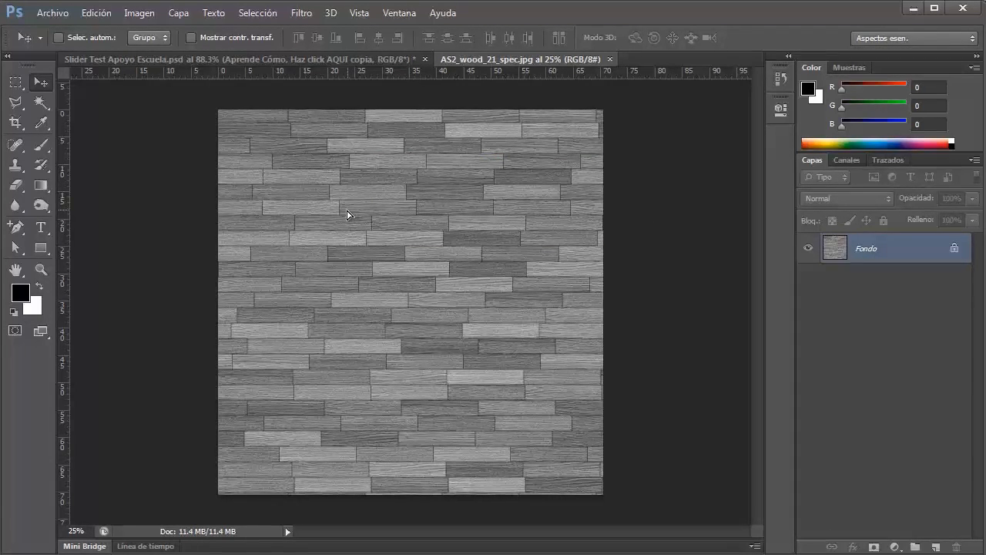
{"action": "left_click_drag", "start_coordinate": [266, 67], "coordinate": [420, 296]}
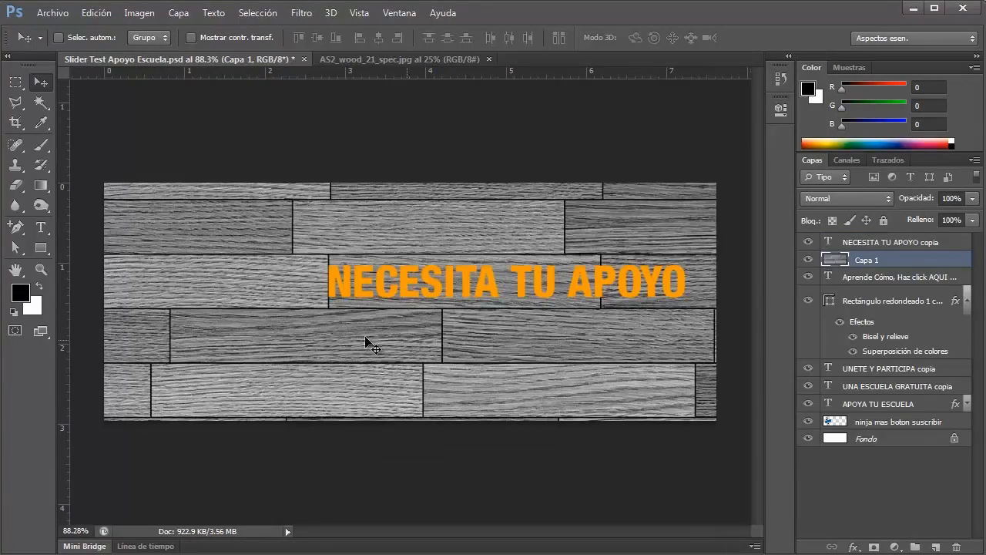
{"action": "left_click_drag", "start_coordinate": [519, 396], "coordinate": [313, 250]}
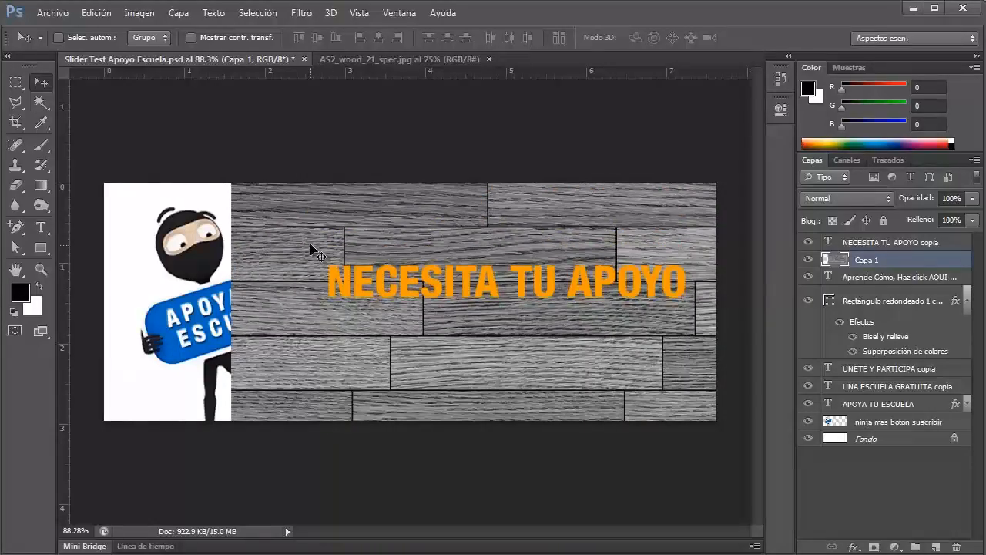
- Scale the wood layer proportionally to about 46.80% with Free Transform and position it to cover the whole banner
{"action": "key", "text": "ctrl+t"}
{"action": "left_click_drag", "start_coordinate": [232, 127], "coordinate": [539, 434]}
{"action": "left_click_drag", "start_coordinate": [591, 469], "coordinate": [136, 152]}
{"action": "left_click_drag", "start_coordinate": [71, 98], "coordinate": [260, 279]}
{"action": "left_click_drag", "start_coordinate": [358, 275], "coordinate": [253, 190]}
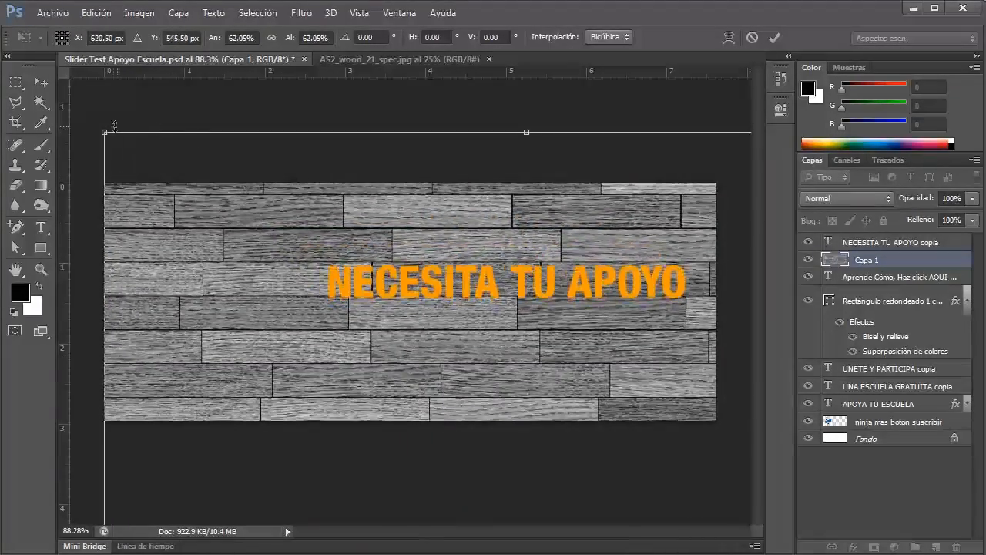
{"action": "left_click_drag", "start_coordinate": [105, 131], "coordinate": [355, 295]}
{"action": "left_click_drag", "start_coordinate": [470, 367], "coordinate": [257, 163]}
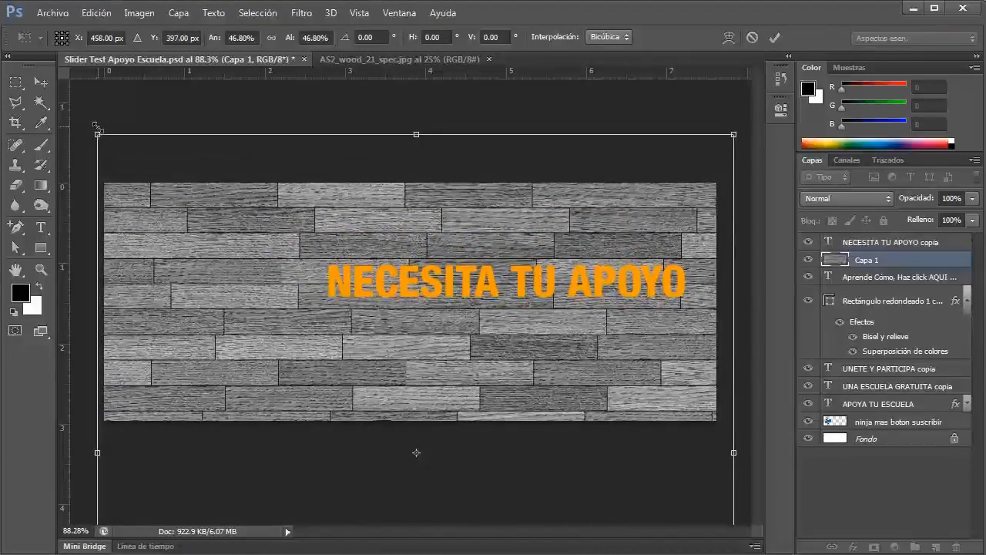
{"action": "left_click_drag", "start_coordinate": [103, 136], "coordinate": [206, 254]}
{"action": "left_click_drag", "start_coordinate": [692, 163], "coordinate": [754, 158]}
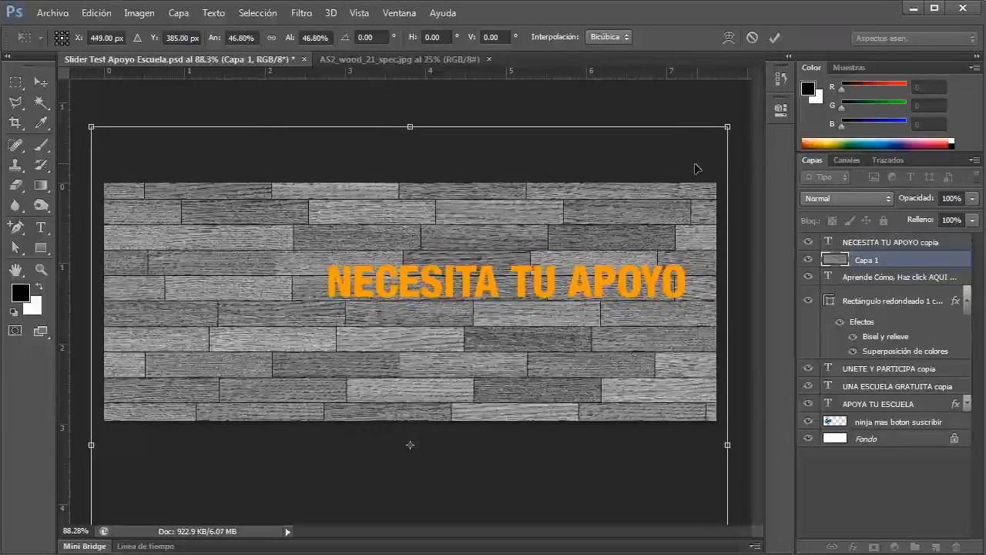
{"action": "key", "text": "Return"}
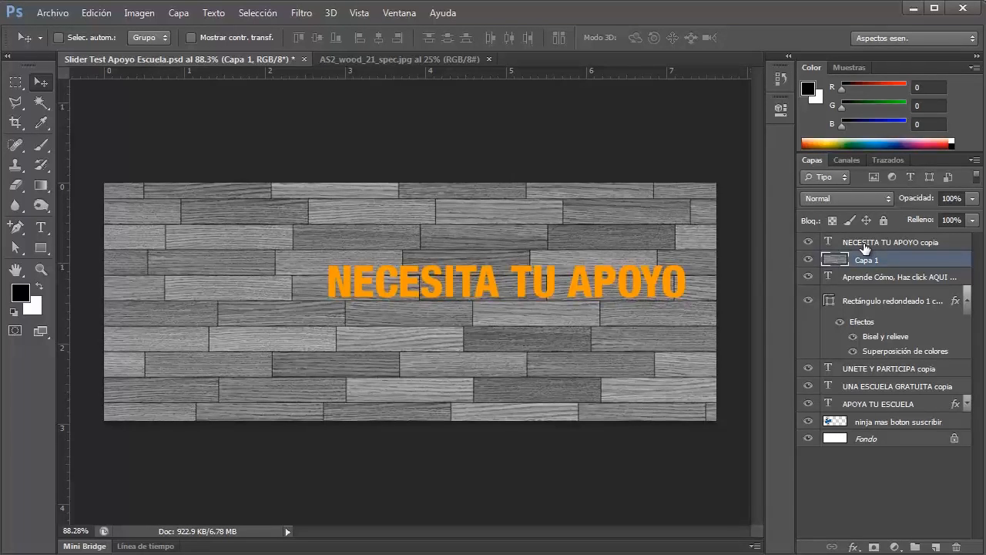
- Try moving the NECESITA TU APOYO text sideways over the wood, and undo the move
{"action": "left_click", "coordinate": [865, 247]}
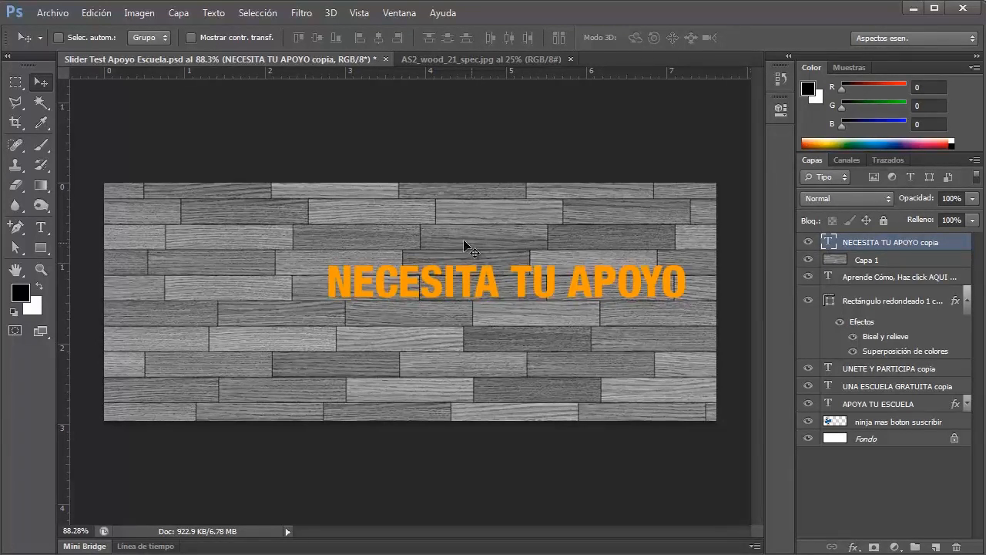
{"action": "mouse_move", "coordinate": [463, 239]}
{"action": "left_mouse_down"}
{"action": "mouse_move", "coordinate": [531, 313]}
{"action": "mouse_move", "coordinate": [435, 305]}
{"action": "mouse_move", "coordinate": [386, 239]}
{"action": "mouse_move", "coordinate": [455, 238]}
{"action": "left_mouse_up"}
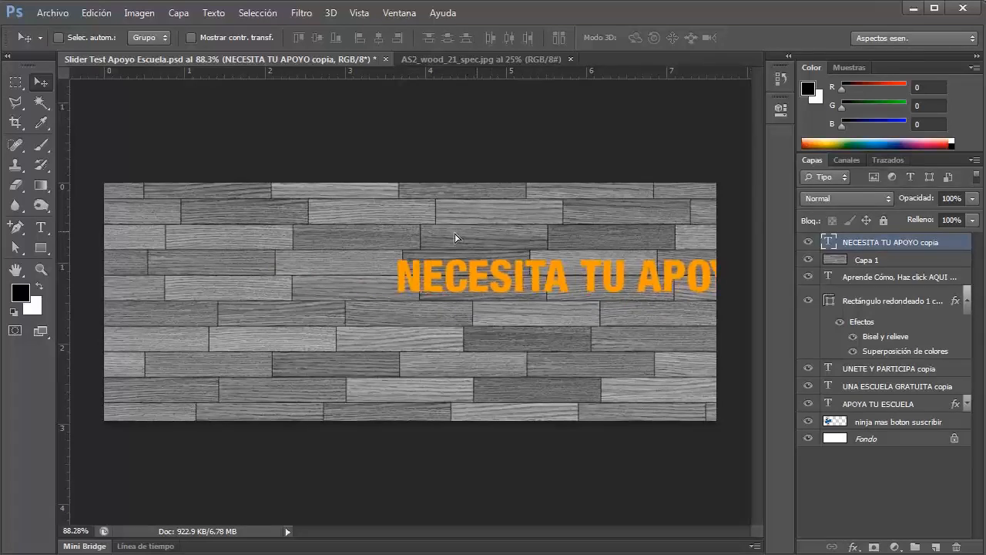
{"action": "key", "text": "ctrl+z"}
- Shift the wood layer Capa 1 slightly across the banner and hide it
{"action": "left_click", "coordinate": [886, 262]}
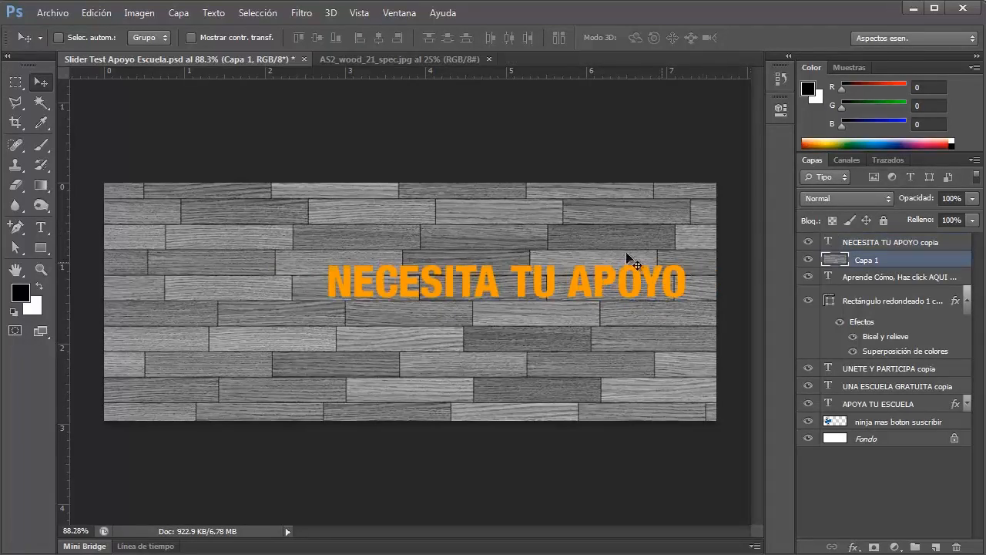
{"action": "mouse_move", "coordinate": [562, 239]}
{"action": "left_mouse_down"}
{"action": "mouse_move", "coordinate": [410, 235]}
{"action": "mouse_move", "coordinate": [455, 251]}
{"action": "mouse_move", "coordinate": [574, 226]}
{"action": "mouse_move", "coordinate": [617, 492]}
{"action": "mouse_move", "coordinate": [628, 281]}
{"action": "mouse_move", "coordinate": [564, 229]}
{"action": "left_mouse_up"}
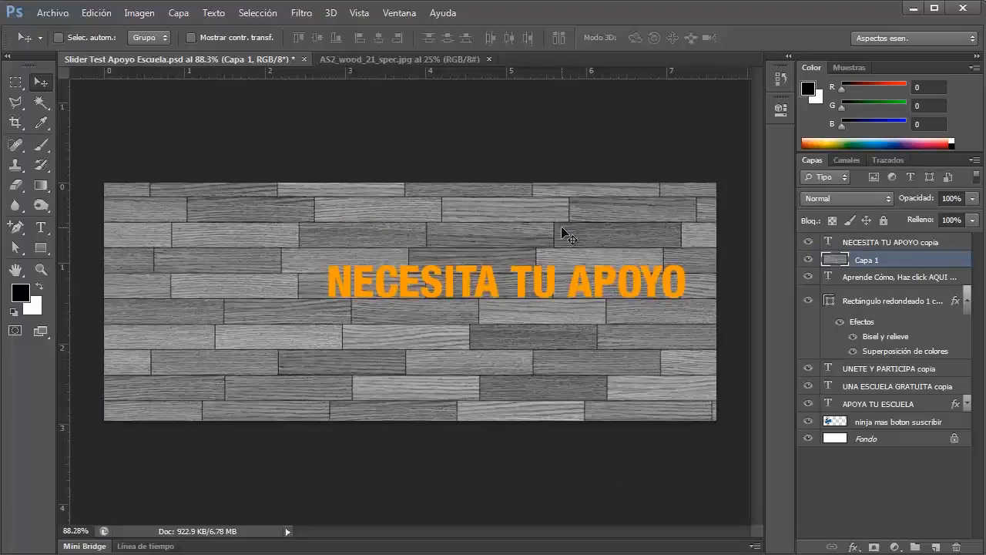
{"action": "left_click", "coordinate": [809, 260]}
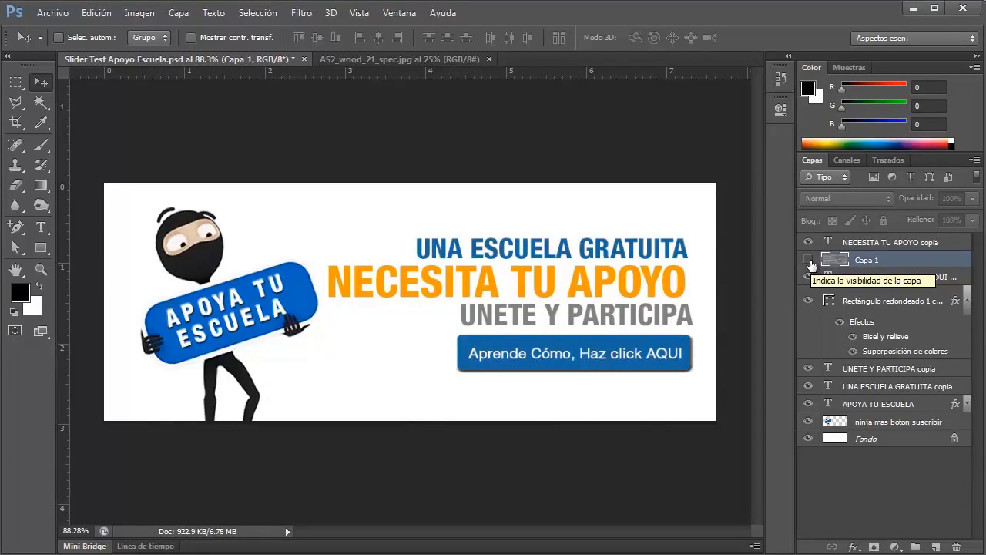
- Select the NECESITA TU APOYO layer and the wood layer in turn, and show and hide the wood again
{"action": "left_click", "coordinate": [878, 243]}
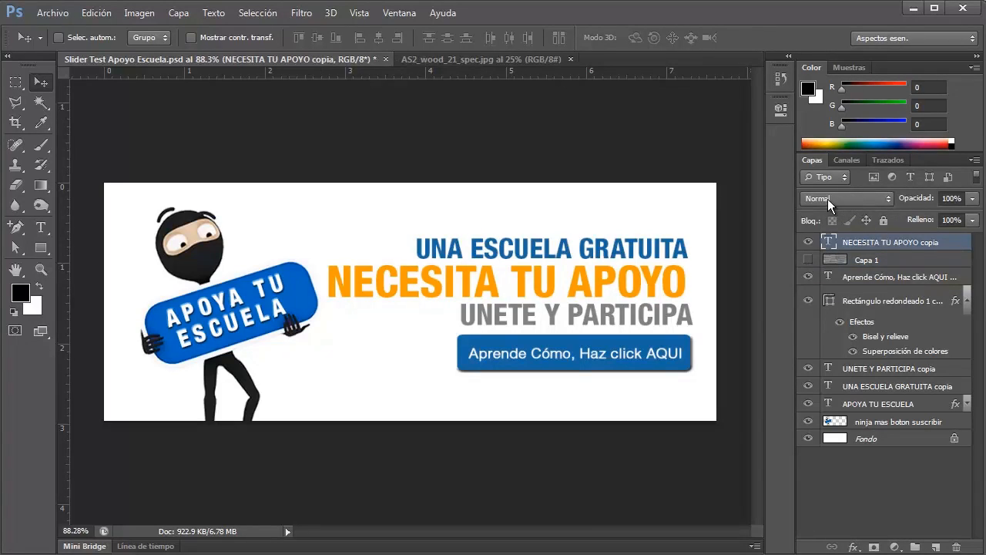
{"action": "left_click", "coordinate": [878, 260]}
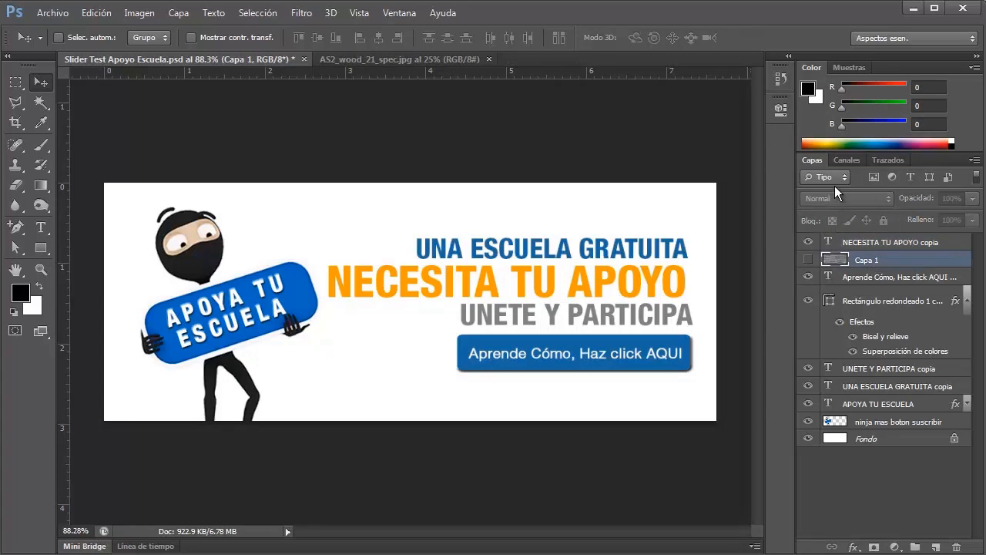
{"action": "left_click", "coordinate": [809, 260]}
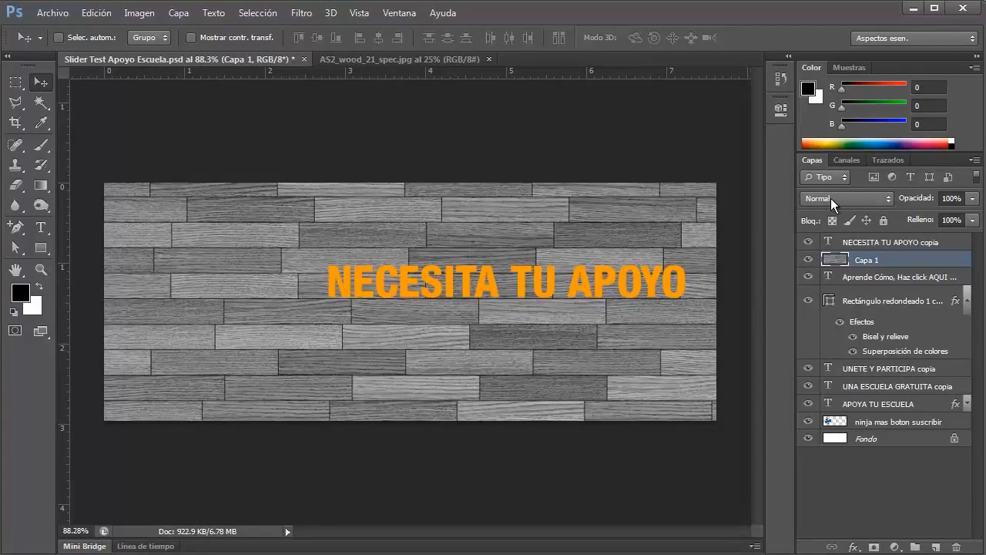
{"action": "left_click", "coordinate": [808, 260]}
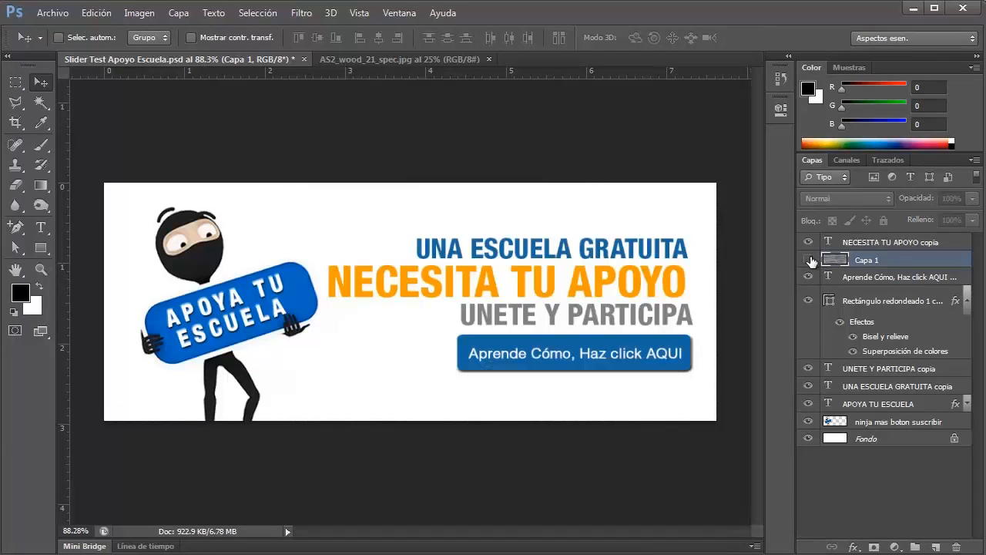
- Select the Aprende Cómo, UNETE Y PARTICIPA, UNA ESCUELA GRATUITA and APOYA TU ESCUELA text layers one after another
{"action": "left_click", "coordinate": [884, 279]}
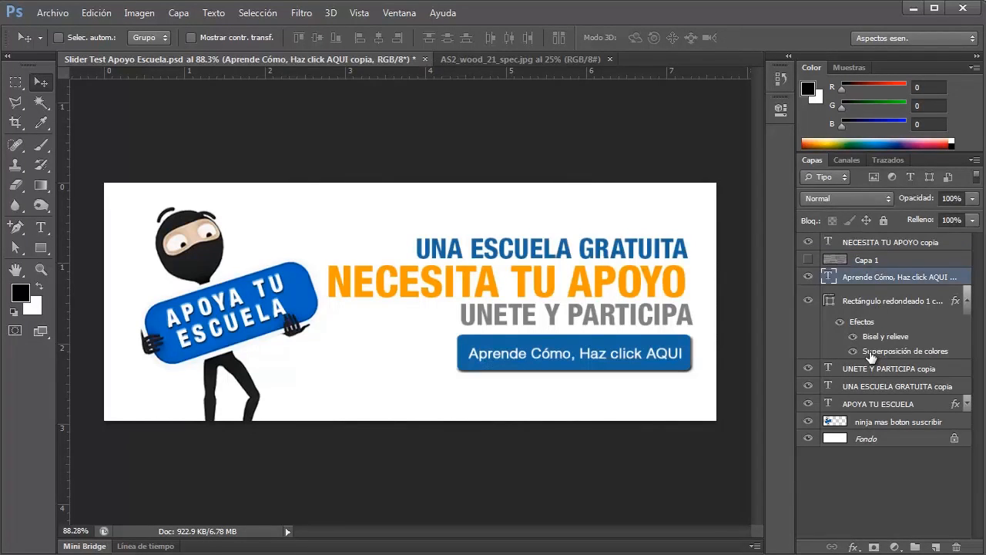
{"action": "left_click", "coordinate": [871, 353]}
{"action": "left_click", "coordinate": [871, 369]}
{"action": "left_click", "coordinate": [872, 388]}
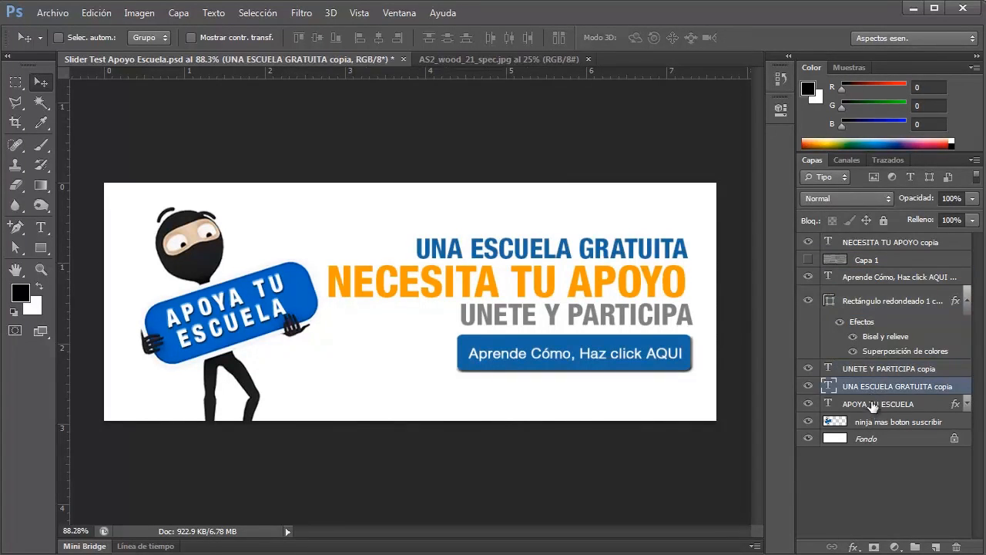
{"action": "left_click", "coordinate": [872, 404]}
{"action": "left_click", "coordinate": [871, 370]}
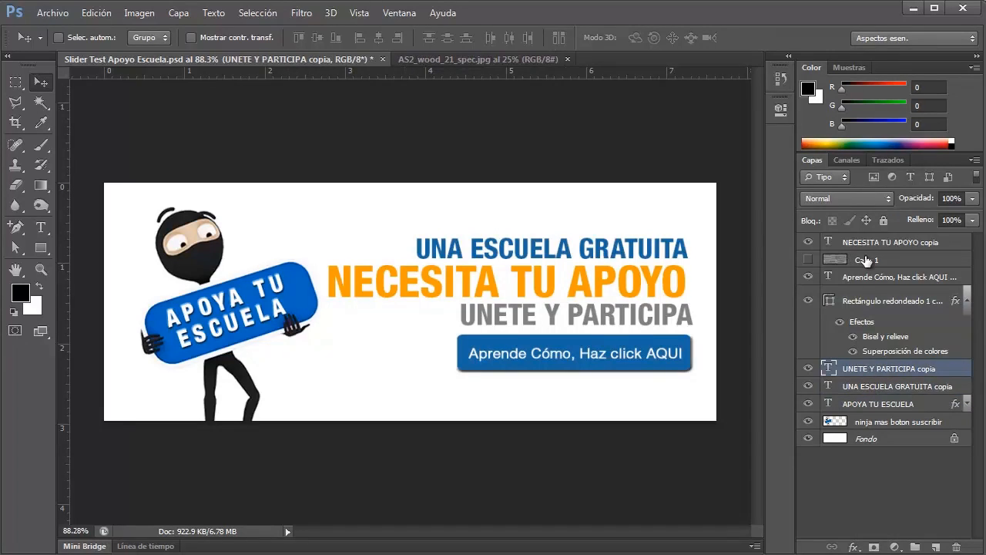
- Select the NECESITA TU APOYO layer and review the available blending modes without changing its mode
{"action": "left_click", "coordinate": [876, 245]}
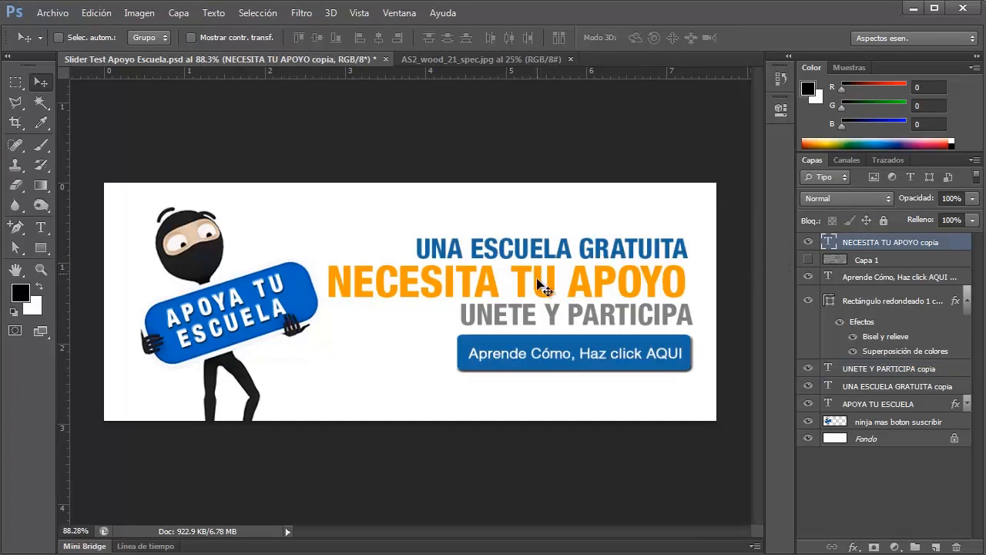
{"action": "left_click", "coordinate": [837, 198]}
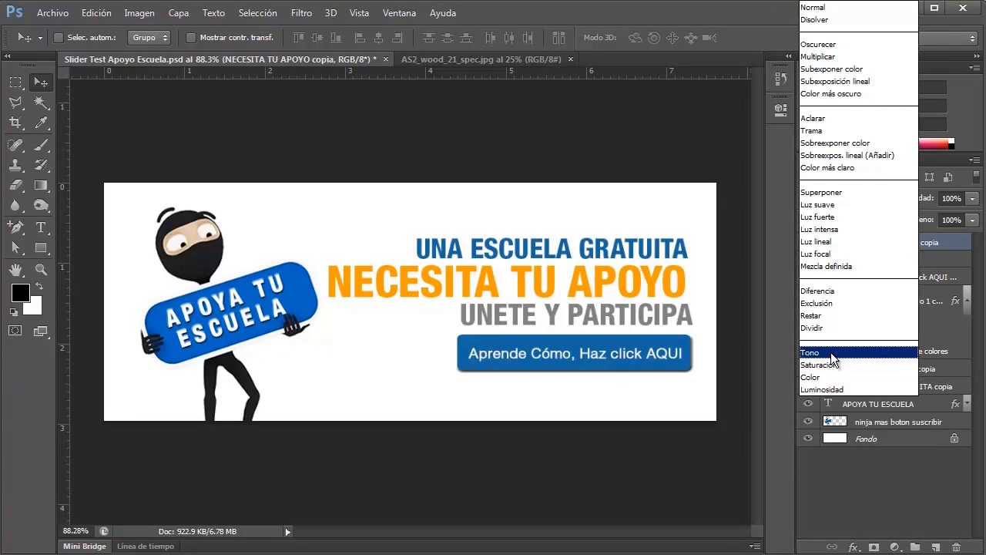
{"action": "left_click", "coordinate": [824, 466]}
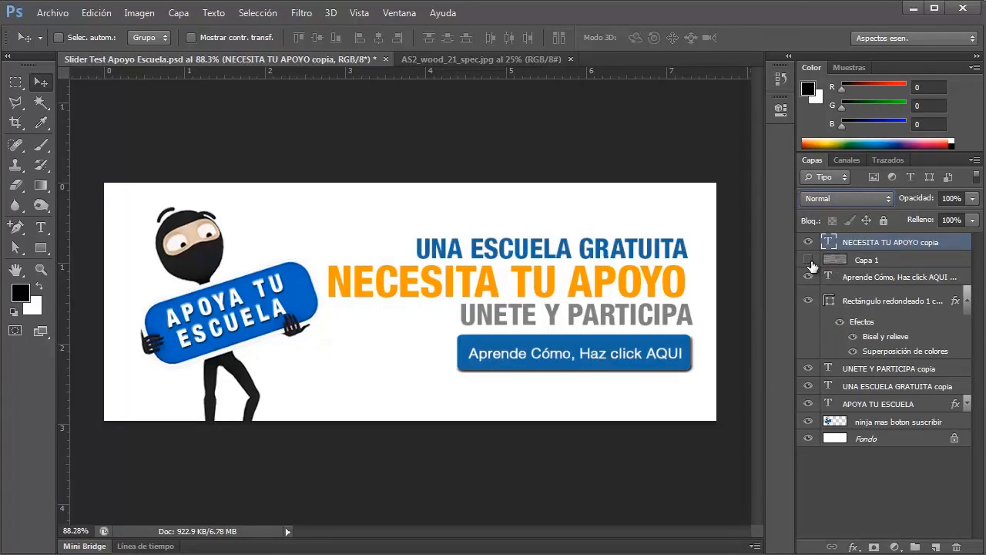
- Show the wood layer, try the NECESITA TU APOYO layer above Fondo and restore it, and place the wood directly above Fondo
{"action": "left_click", "coordinate": [807, 260]}
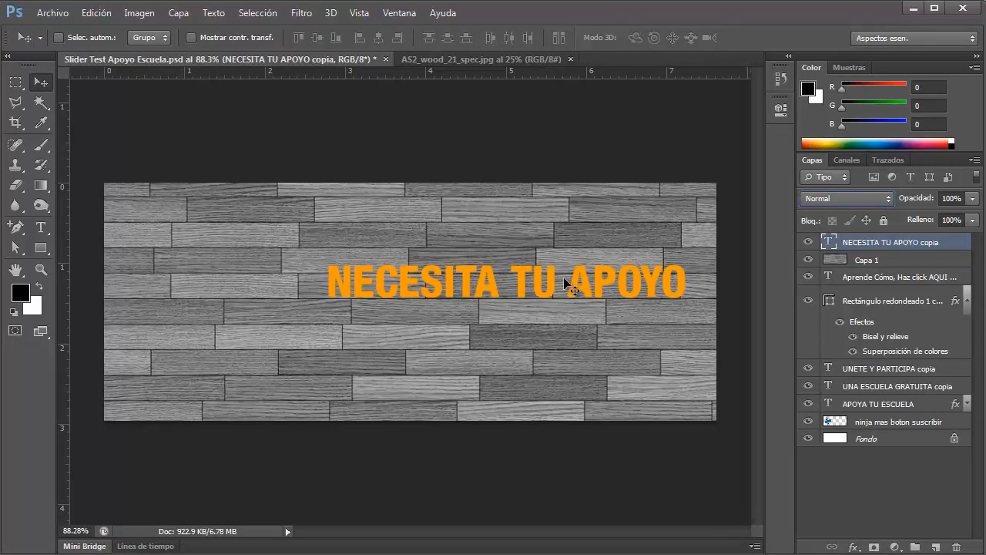
{"action": "left_click_drag", "start_coordinate": [867, 245], "coordinate": [871, 431]}
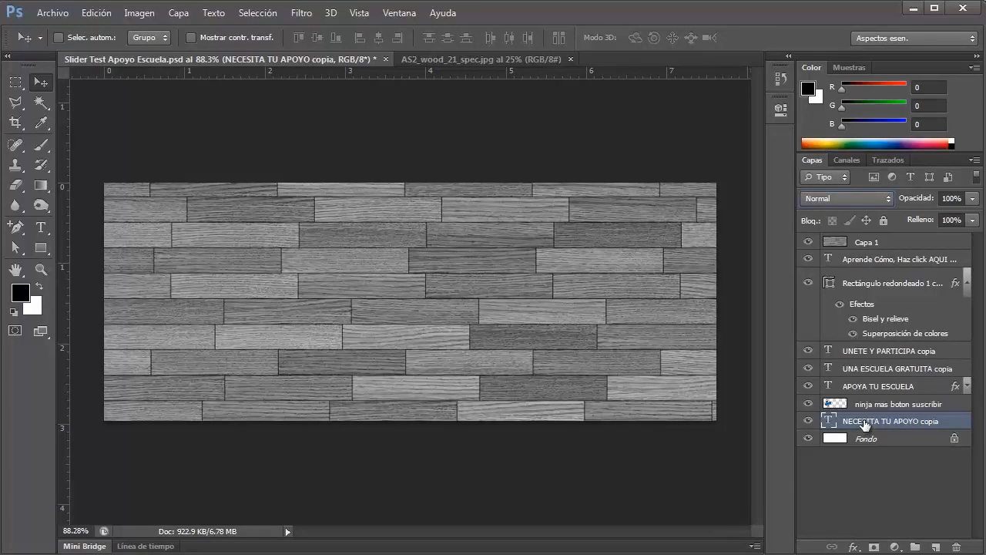
{"action": "left_click_drag", "start_coordinate": [865, 423], "coordinate": [886, 432]}
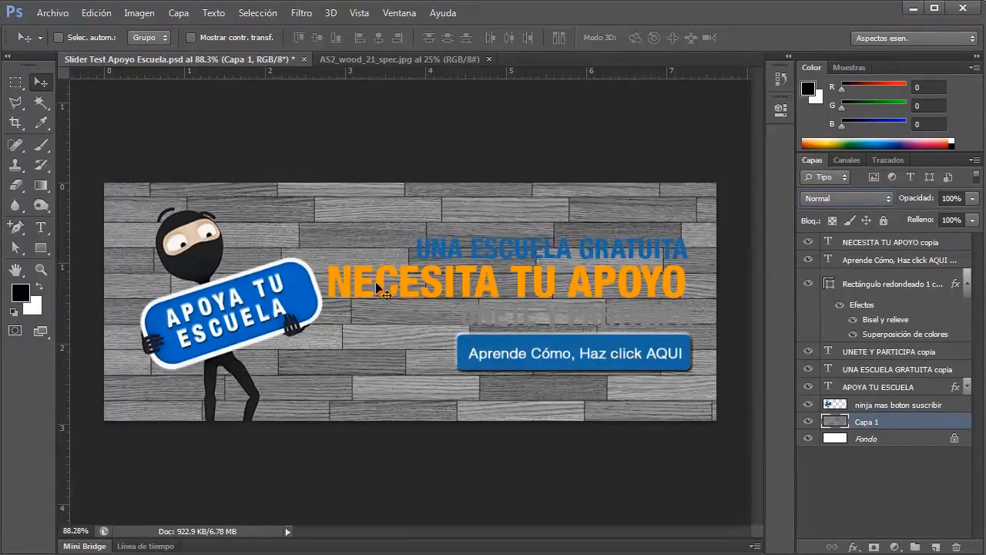
- Move the wood layer around behind the banner elements and reposition it to fill the canvas
{"action": "left_click_drag", "start_coordinate": [376, 284], "coordinate": [349, 318]}
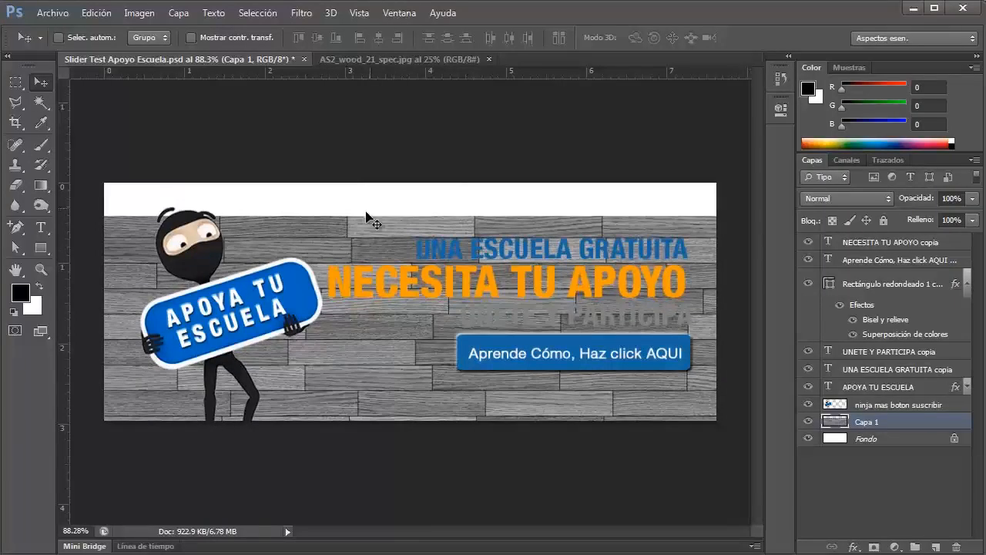
{"action": "left_click_drag", "start_coordinate": [342, 242], "coordinate": [362, 281]}
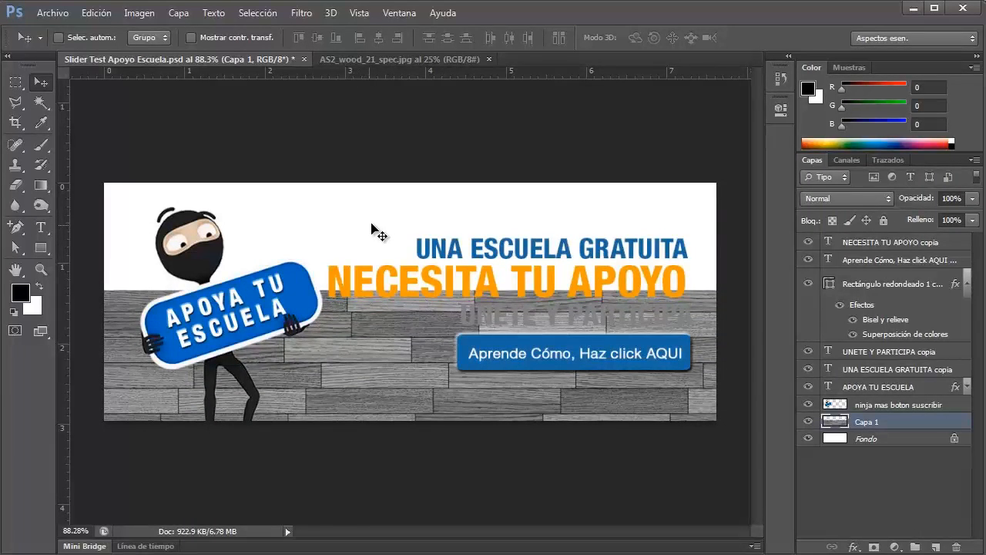
{"action": "left_click_drag", "start_coordinate": [392, 368], "coordinate": [372, 232]}
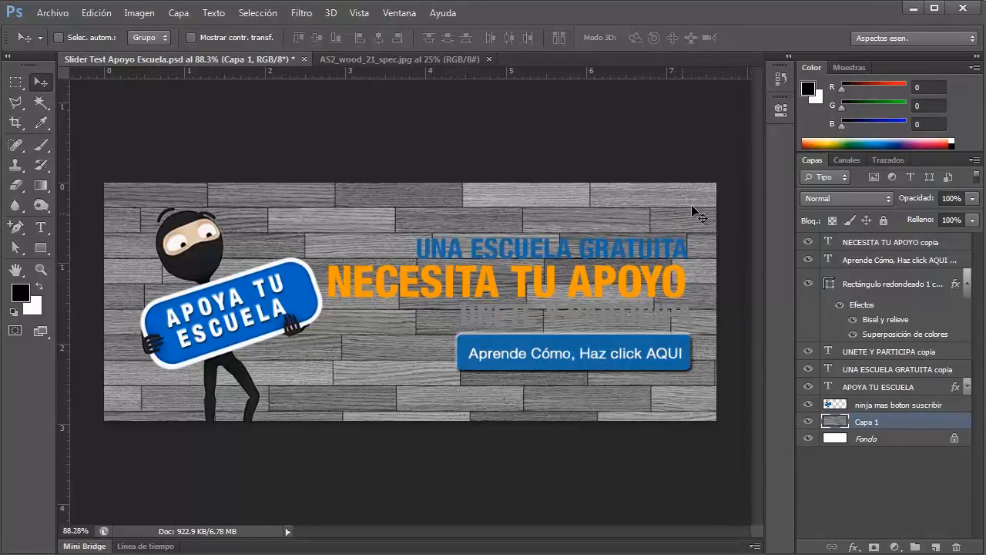
- Try the Multiplicar, Aclarar and Trama blending modes on the wood layer above Fondo
{"action": "left_click", "coordinate": [821, 201]}
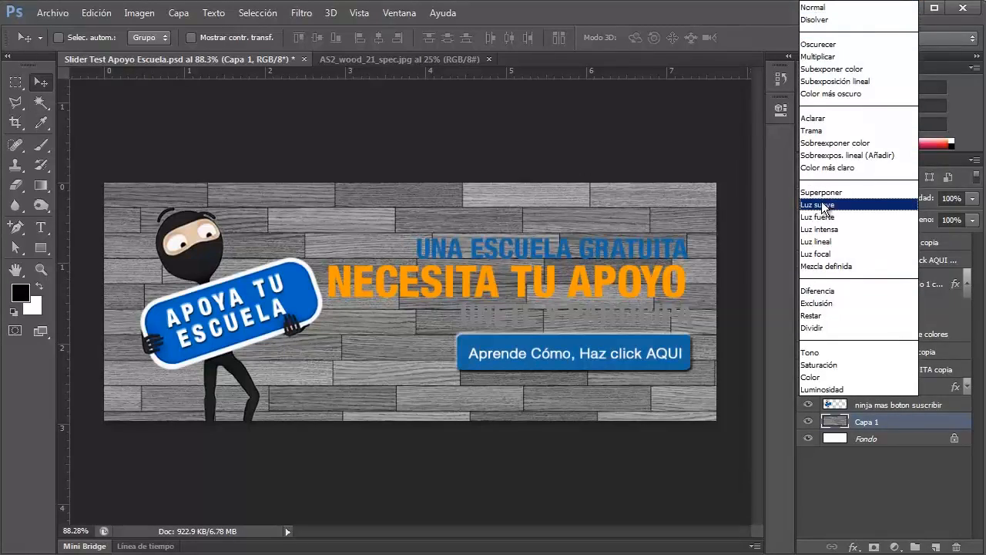
{"action": "left_click", "coordinate": [838, 57]}
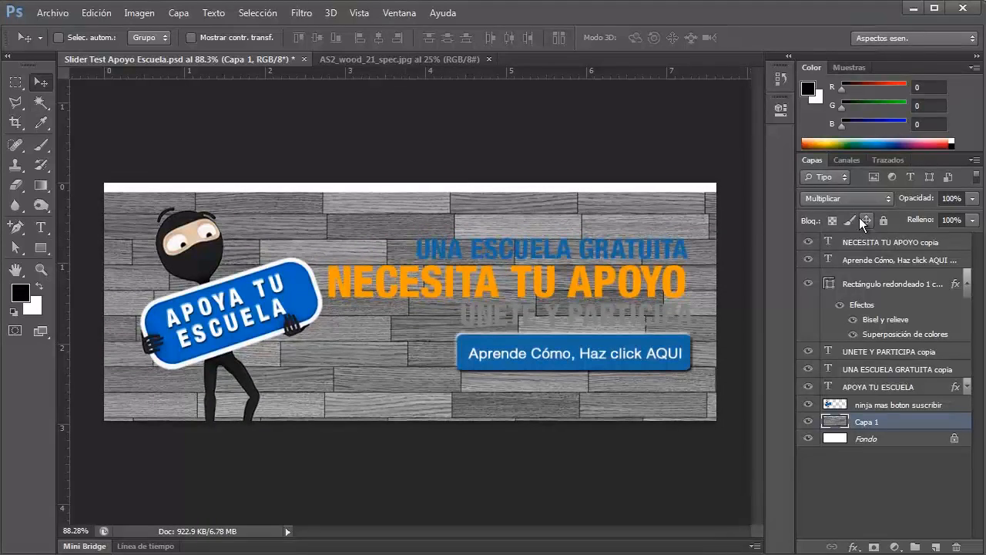
{"action": "left_click", "coordinate": [851, 198]}
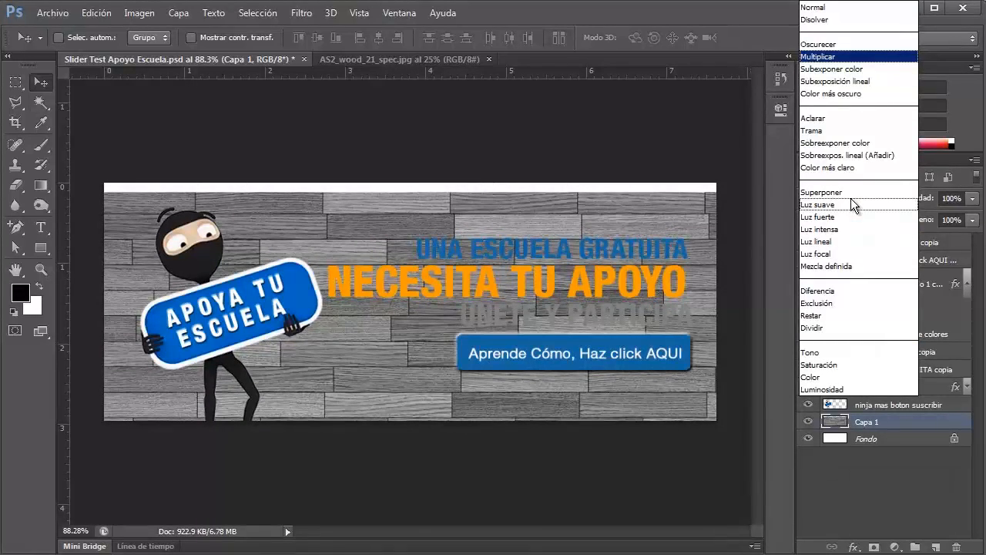
{"action": "left_click", "coordinate": [844, 120]}
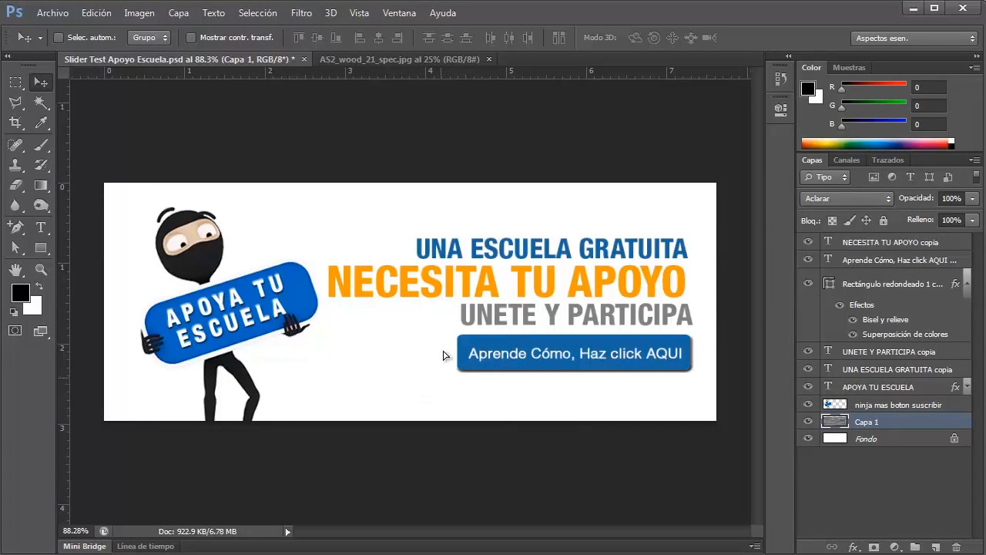
{"action": "left_click", "coordinate": [832, 200]}
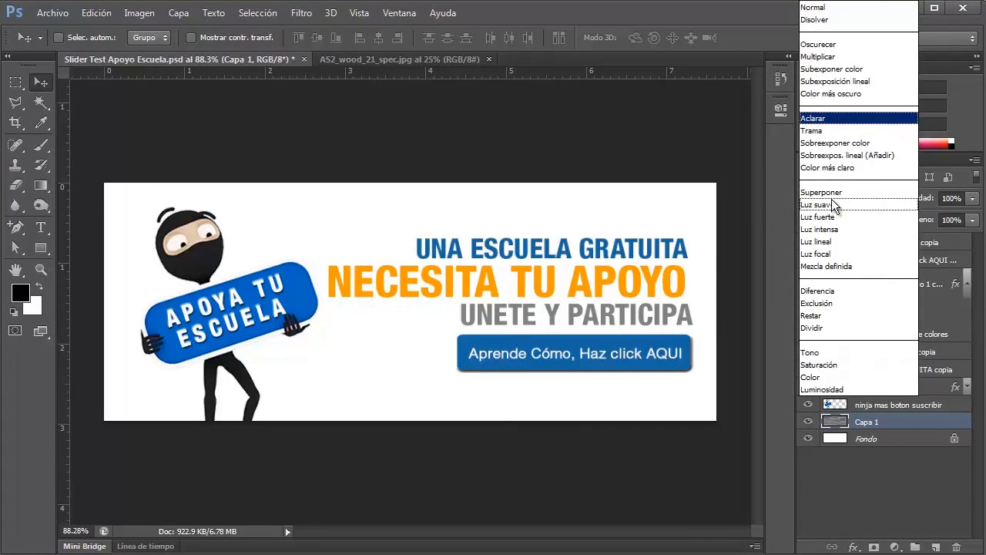
{"action": "left_click", "coordinate": [837, 129]}
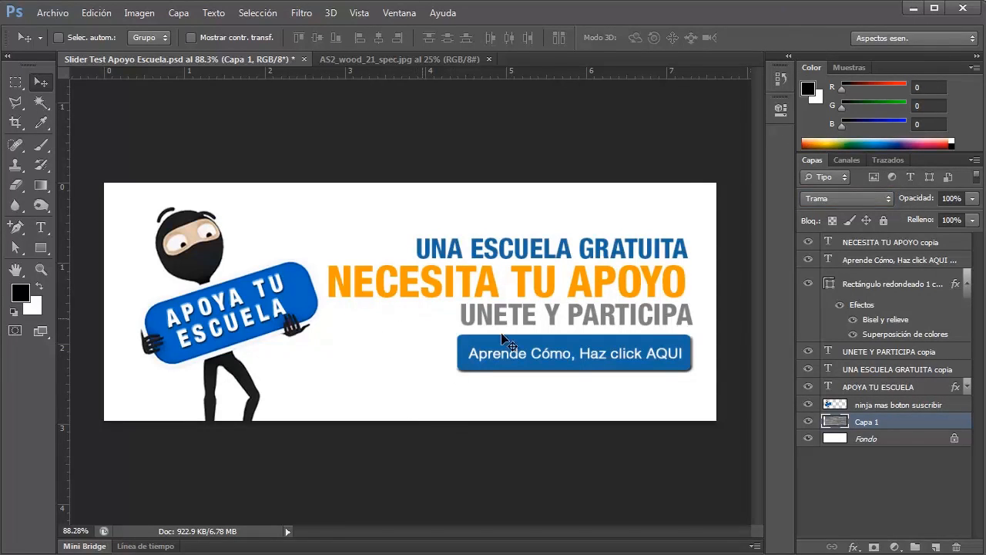
- Place the wood layer above the ninja layer, shift the texture over it, and reset the wood's blending mode to Normal
{"action": "left_click_drag", "start_coordinate": [873, 422], "coordinate": [871, 397]}
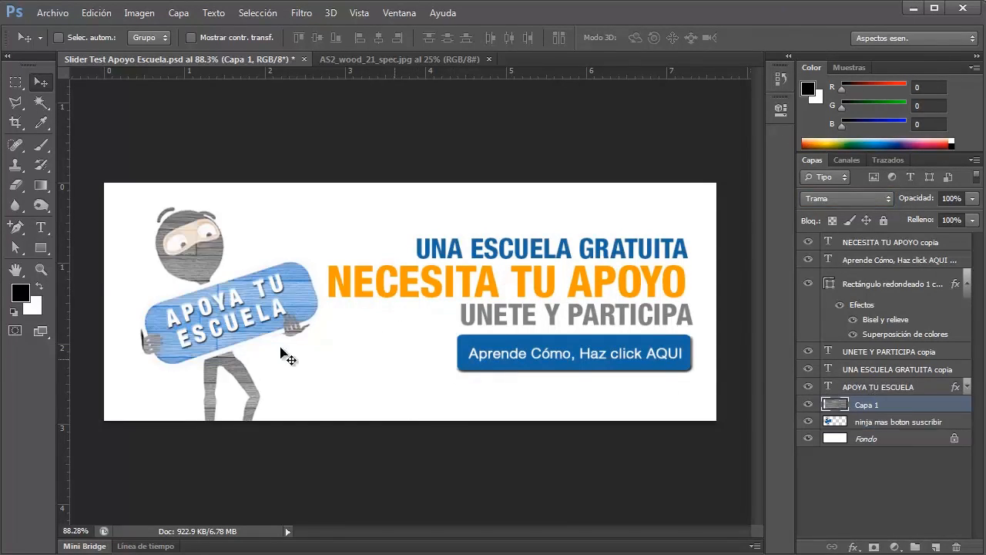
{"action": "mouse_move", "coordinate": [214, 320]}
{"action": "left_mouse_down"}
{"action": "mouse_move", "coordinate": [182, 237]}
{"action": "mouse_move", "coordinate": [129, 262]}
{"action": "mouse_move", "coordinate": [194, 323]}
{"action": "mouse_move", "coordinate": [199, 308]}
{"action": "left_mouse_up"}
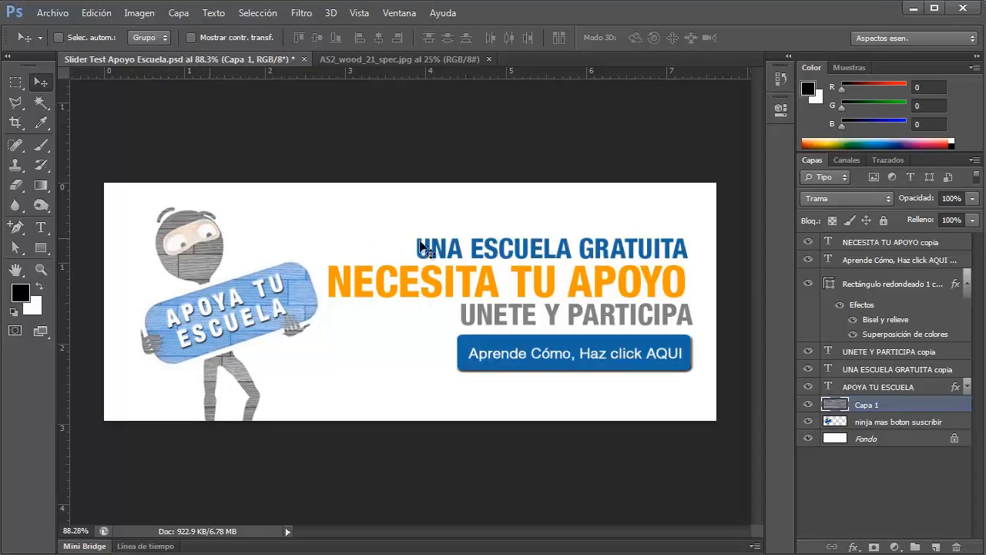
{"action": "left_click", "coordinate": [843, 198]}
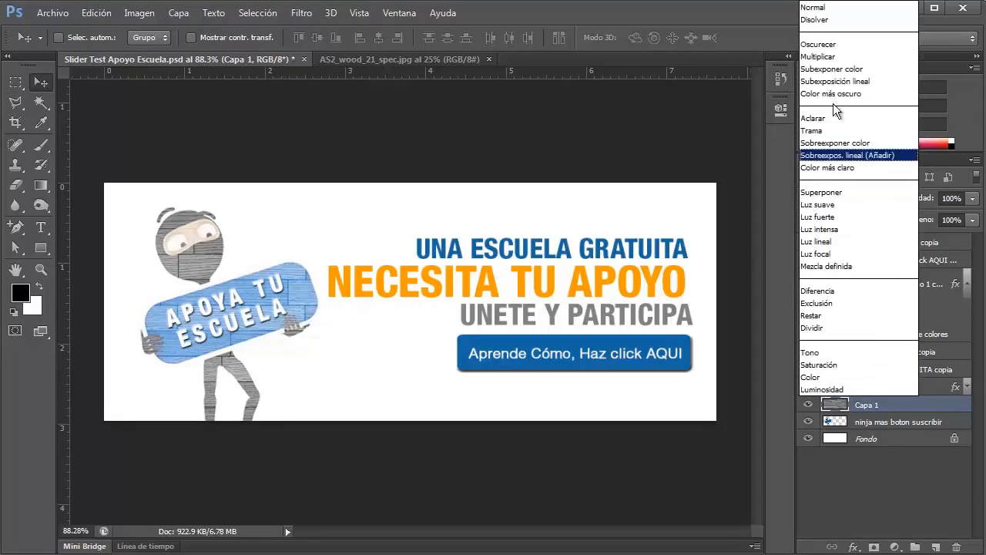
{"action": "left_click", "coordinate": [833, 7]}
{"action": "left_click_drag", "start_coordinate": [357, 337], "coordinate": [344, 320]}
- Bring the wood layer to the top of the stack, set it to Multiplicar, and reposition it to cover the banner
{"action": "left_click_drag", "start_coordinate": [890, 407], "coordinate": [886, 240]}
{"action": "left_click_drag", "start_coordinate": [400, 348], "coordinate": [361, 270]}
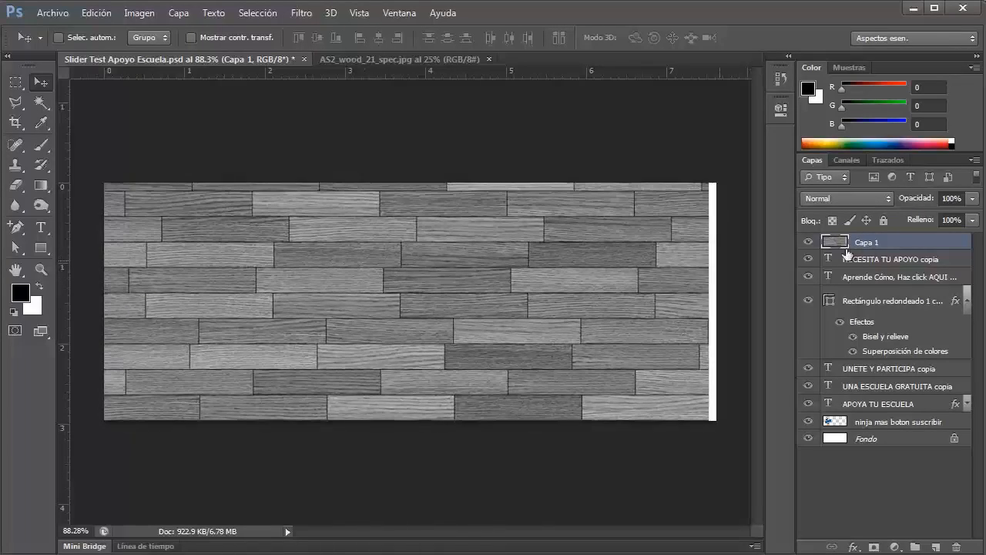
{"action": "left_click", "coordinate": [861, 199]}
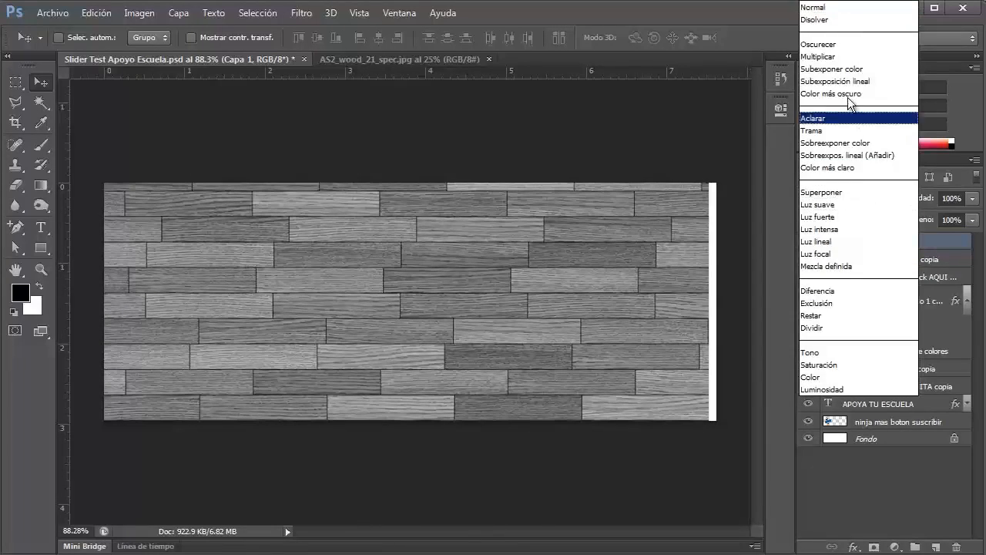
{"action": "left_click", "coordinate": [846, 59]}
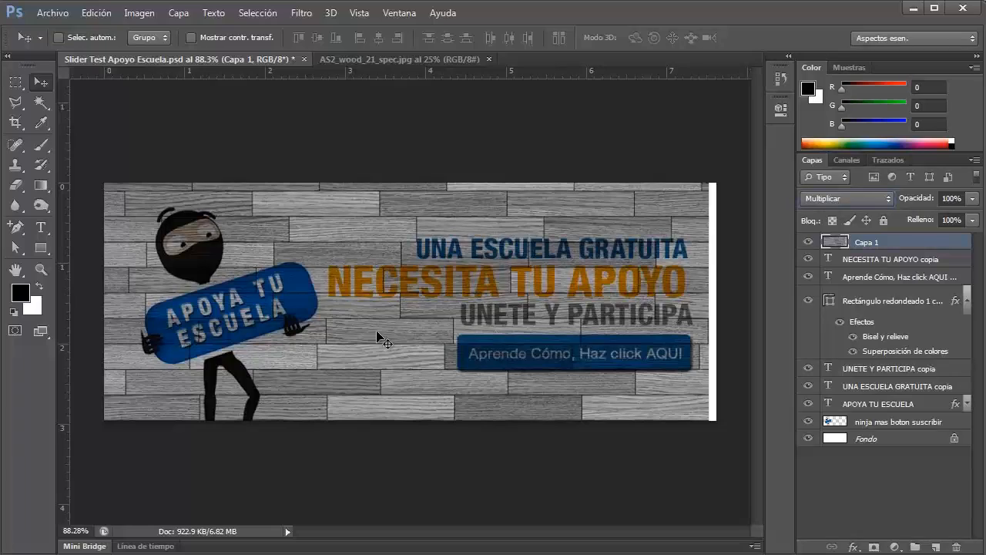
{"action": "left_click_drag", "start_coordinate": [376, 330], "coordinate": [405, 382]}
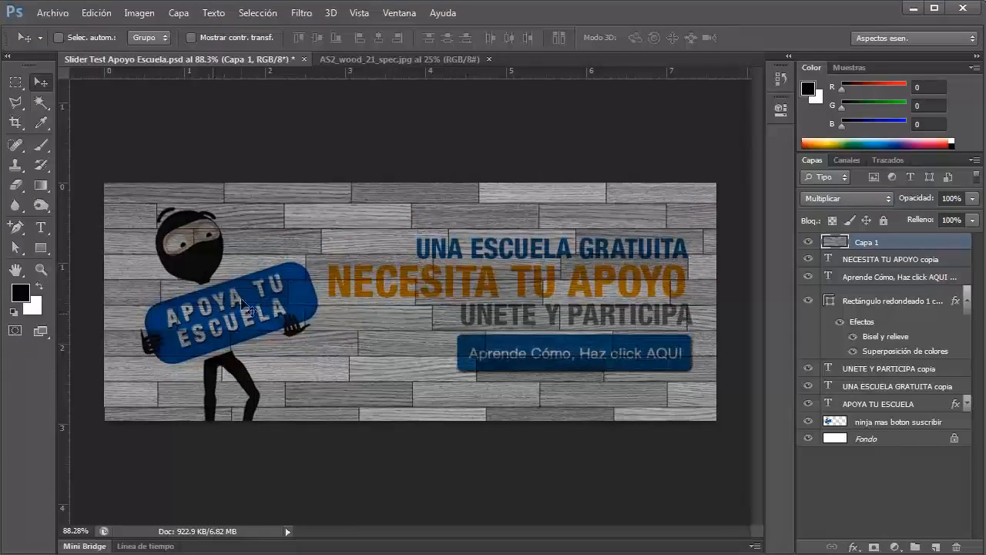
- Set the topmost wood layer to Aclarar and shift its texture across the ninja and texts
{"action": "left_click", "coordinate": [862, 202]}
{"action": "left_click", "coordinate": [836, 119]}
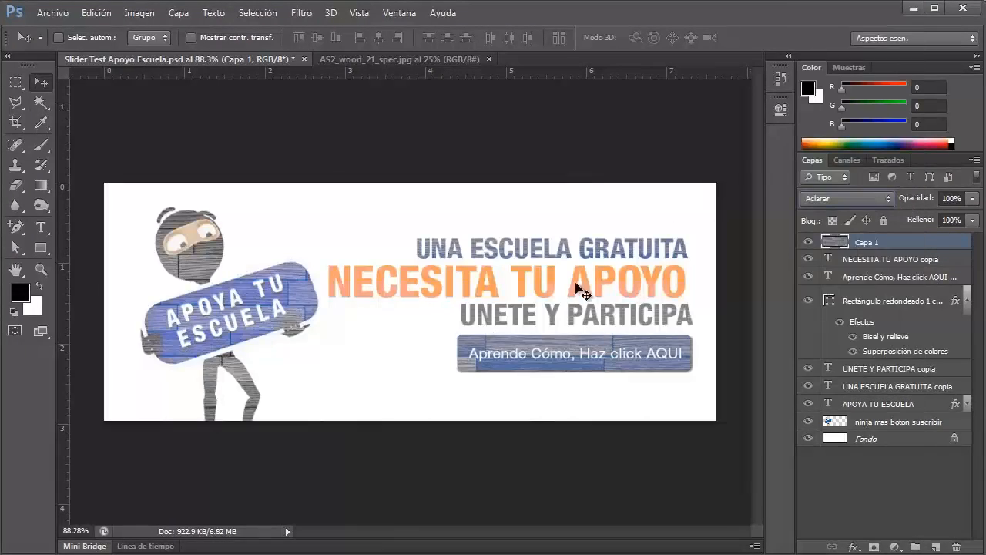
{"action": "left_click_drag", "start_coordinate": [322, 324], "coordinate": [345, 354]}
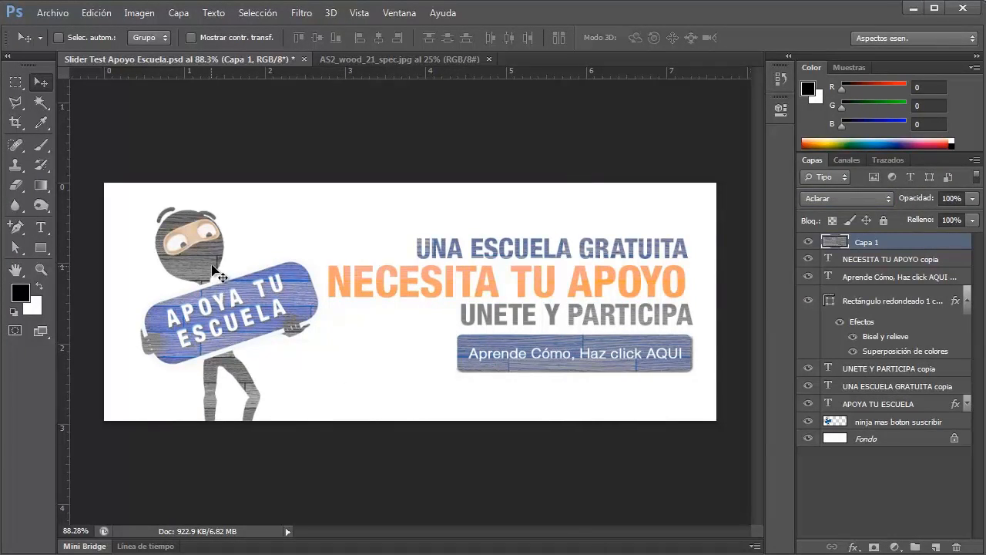
{"action": "left_click_drag", "start_coordinate": [211, 266], "coordinate": [215, 268]}
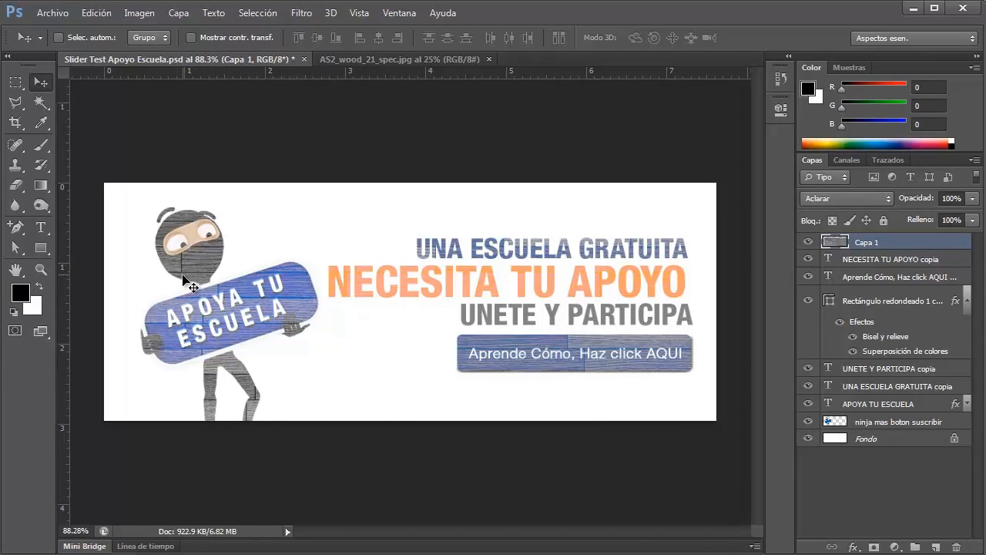
- Try the Trama and Superponer blending modes on the topmost wood layer, moving the texture over the design in each
{"action": "left_click", "coordinate": [848, 198]}
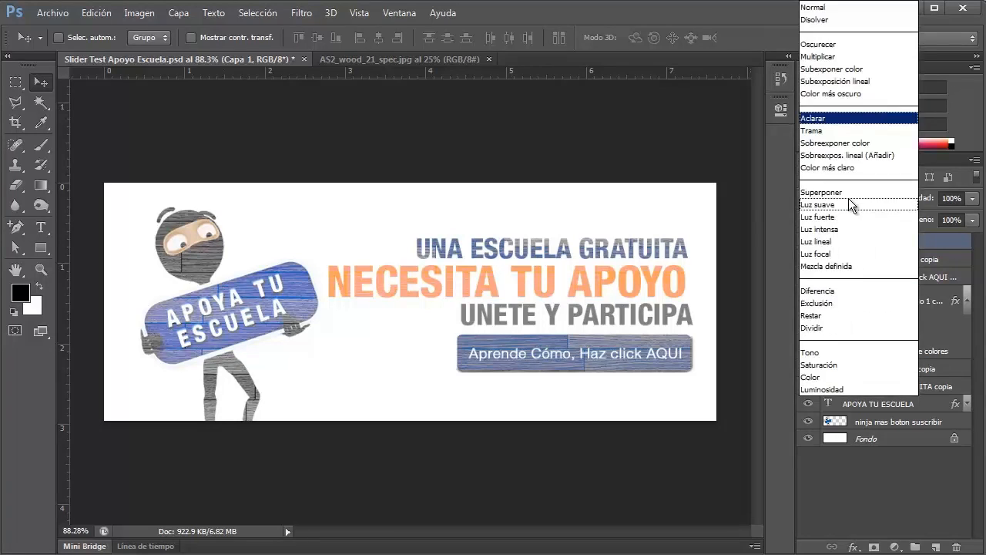
{"action": "left_click", "coordinate": [848, 130]}
{"action": "left_click_drag", "start_coordinate": [248, 294], "coordinate": [396, 236]}
{"action": "left_click", "coordinate": [834, 198]}
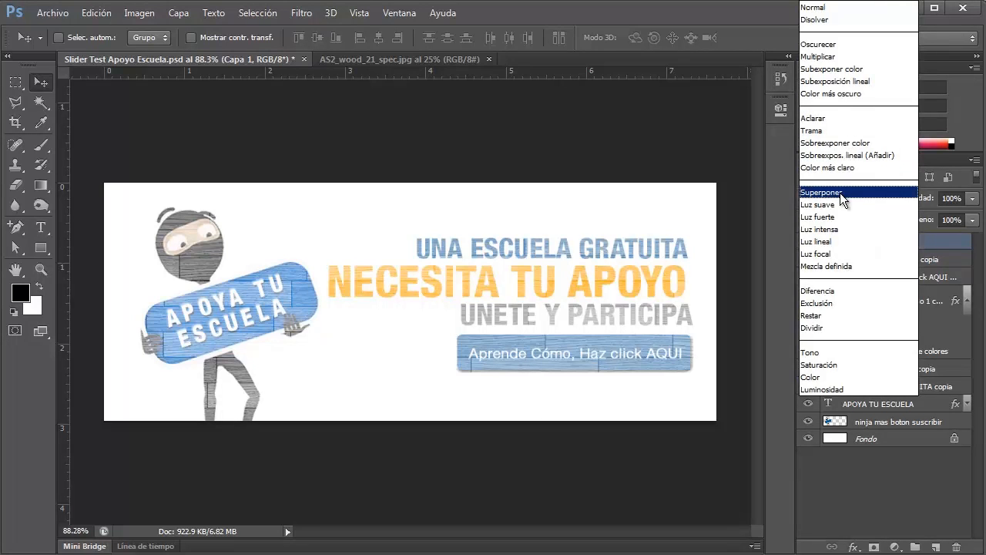
{"action": "left_click", "coordinate": [840, 192]}
{"action": "mouse_move", "coordinate": [257, 316]}
{"action": "left_mouse_down"}
{"action": "mouse_move", "coordinate": [276, 340]}
{"action": "mouse_move", "coordinate": [216, 260]}
{"action": "mouse_move", "coordinate": [231, 297]}
{"action": "mouse_move", "coordinate": [262, 309]}
{"action": "left_mouse_up"}
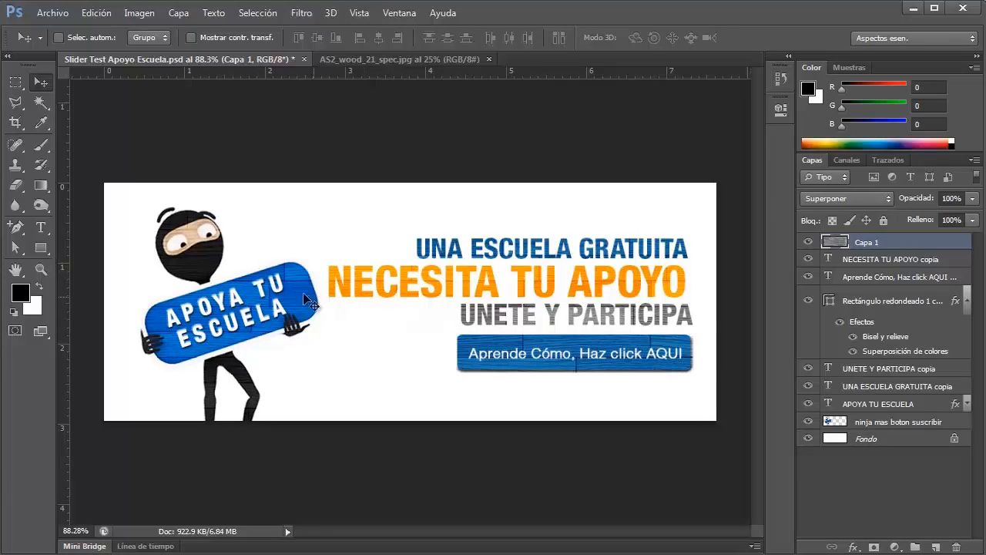
- Return the wood layer to Normal blending mode and shift its texture across the canvas
{"action": "left_click", "coordinate": [850, 196]}
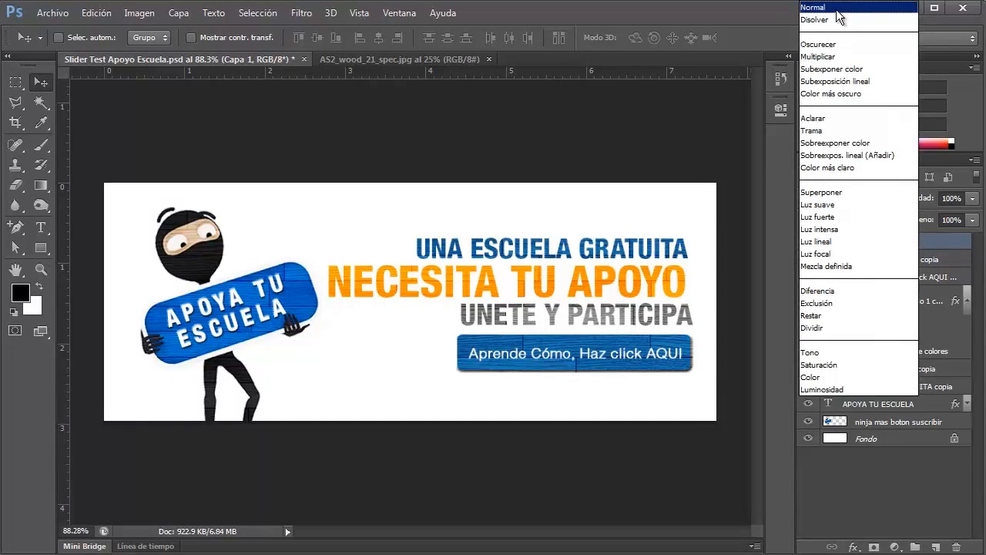
{"action": "left_click", "coordinate": [839, 17]}
{"action": "left_click_drag", "start_coordinate": [385, 272], "coordinate": [414, 273]}
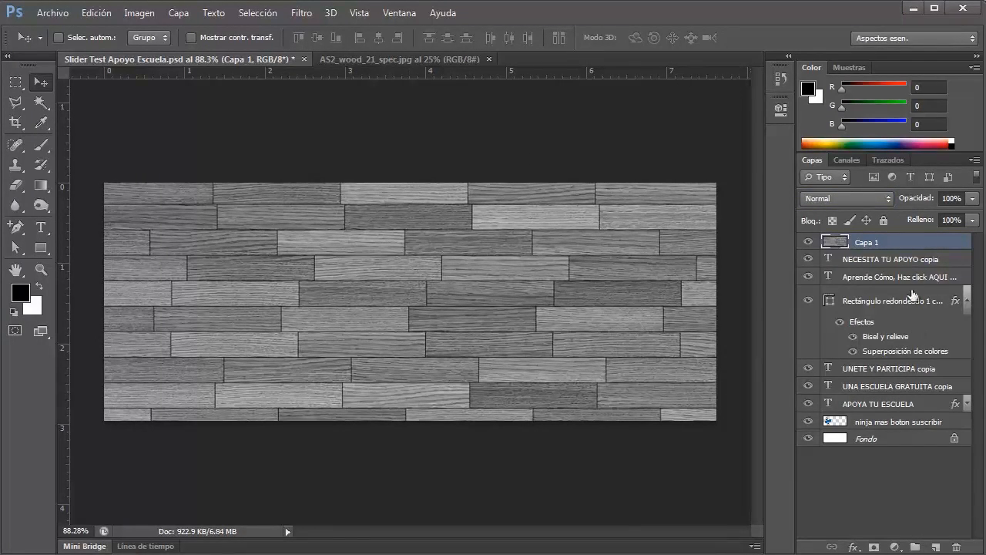
- Place the wood layer directly above Fondo, adjust its position, and lower its opacity to 24%
{"action": "left_click_drag", "start_coordinate": [883, 251], "coordinate": [878, 428]}
{"action": "mouse_move", "coordinate": [320, 333]}
{"action": "left_mouse_down"}
{"action": "mouse_move", "coordinate": [344, 325]}
{"action": "mouse_move", "coordinate": [312, 325]}
{"action": "mouse_move", "coordinate": [338, 321]}
{"action": "mouse_move", "coordinate": [329, 327]}
{"action": "left_mouse_up"}
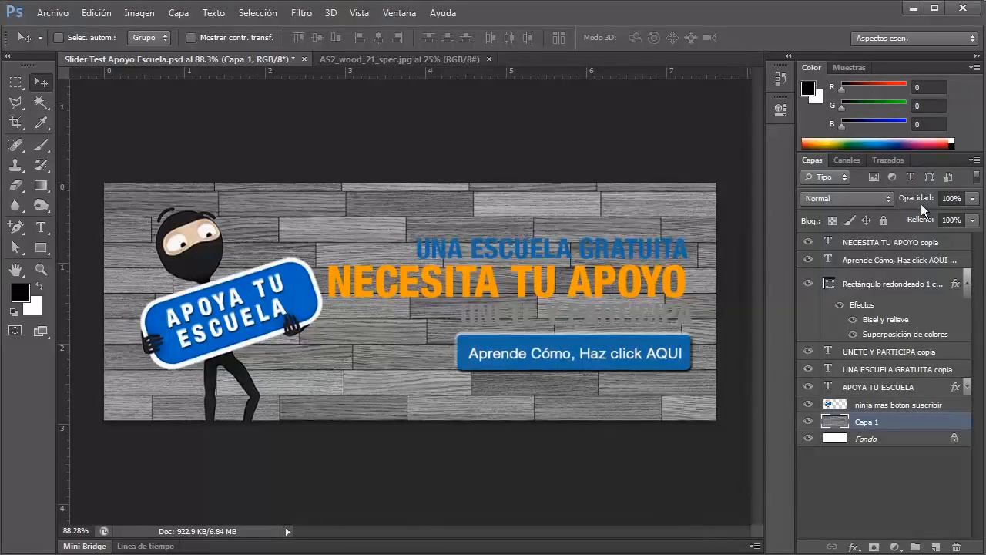
{"action": "left_click", "coordinate": [972, 198]}
{"action": "left_click_drag", "start_coordinate": [970, 214], "coordinate": [911, 218]}
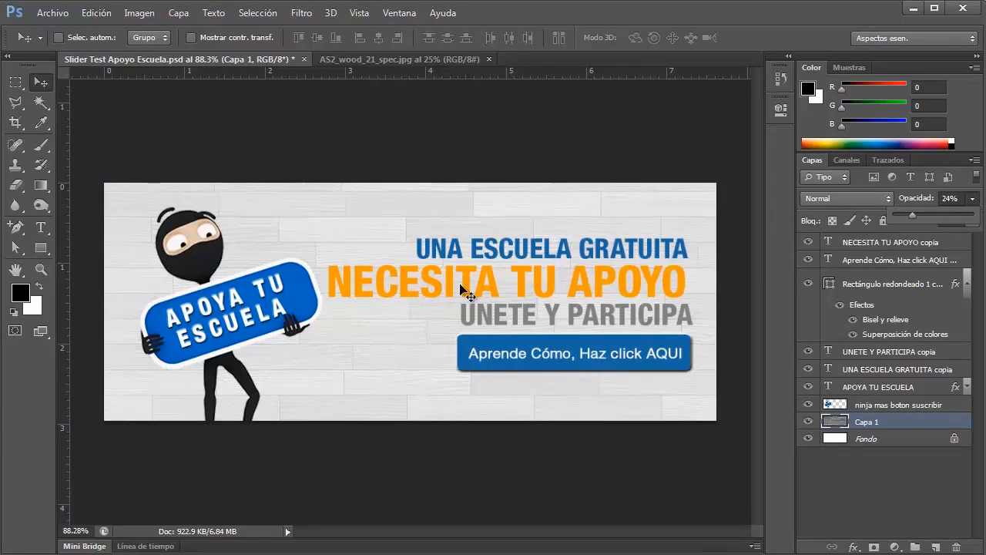
- Bring the wood layer to the top of the stack and vary its opacity from 100% to 0% and back to 100%
{"action": "left_click_drag", "start_coordinate": [863, 422], "coordinate": [979, 216]}
{"action": "left_click", "coordinate": [974, 204]}
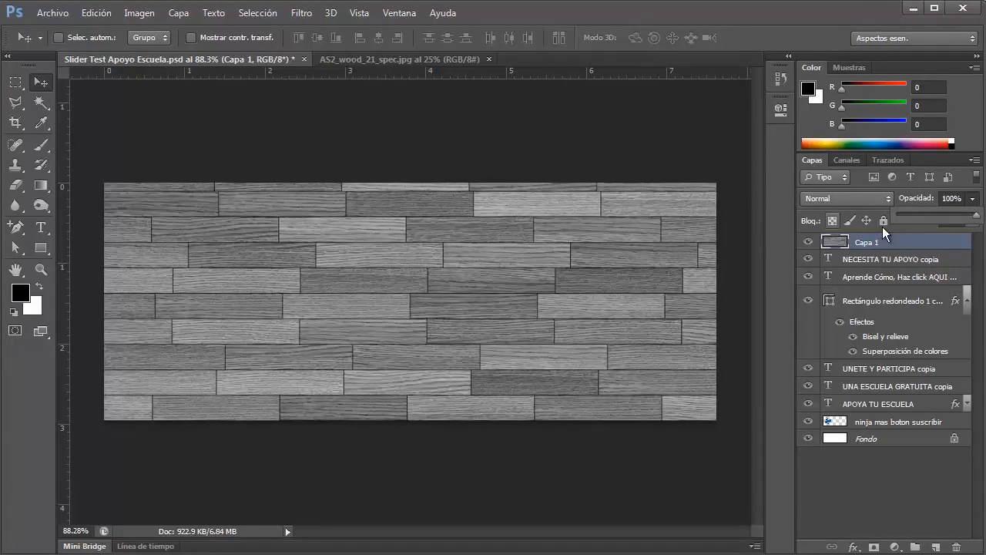
{"action": "left_click_drag", "start_coordinate": [981, 222], "coordinate": [898, 215]}
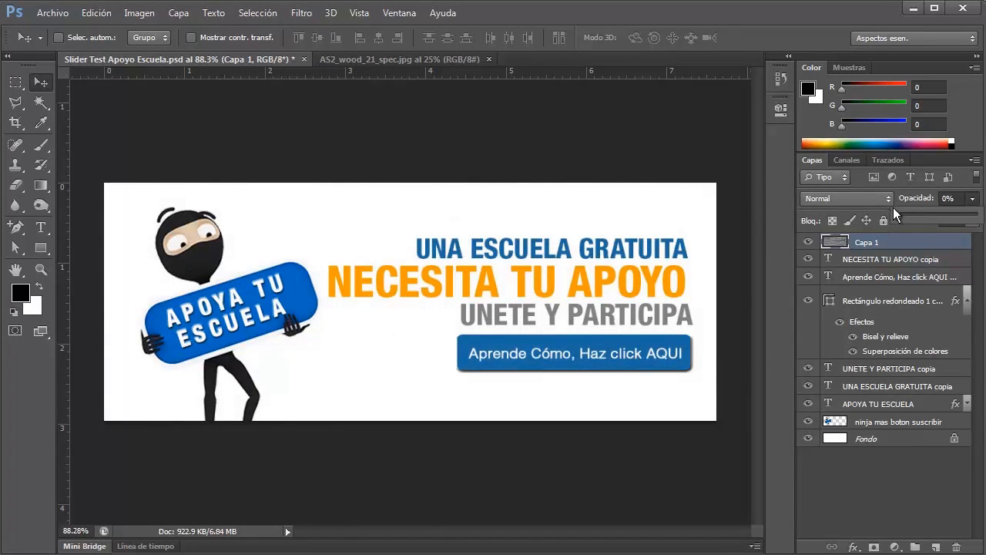
{"action": "left_click_drag", "start_coordinate": [957, 215], "coordinate": [978, 215]}
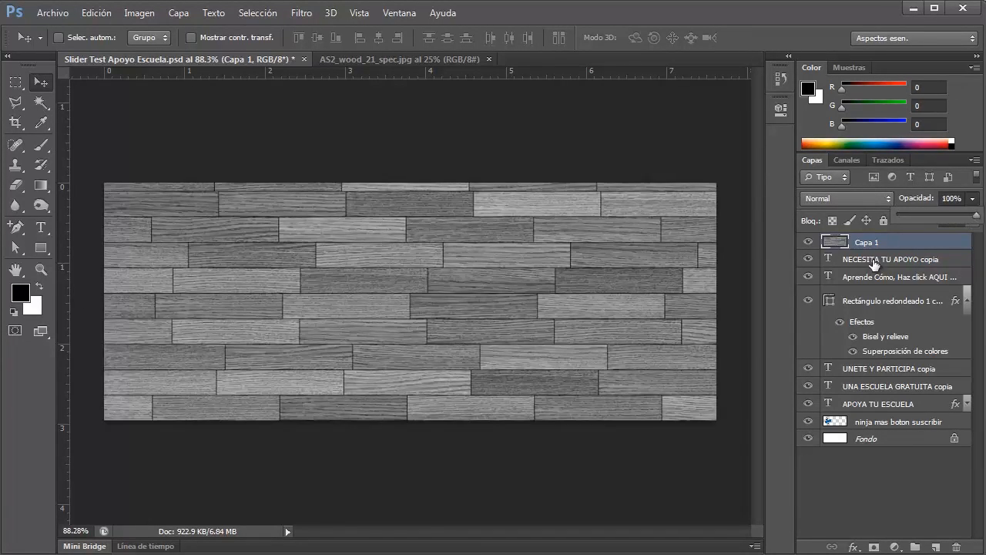
- Deselect all layers, try working on the canvas with none selected, and select the wood layer again
{"action": "left_click", "coordinate": [886, 478]}
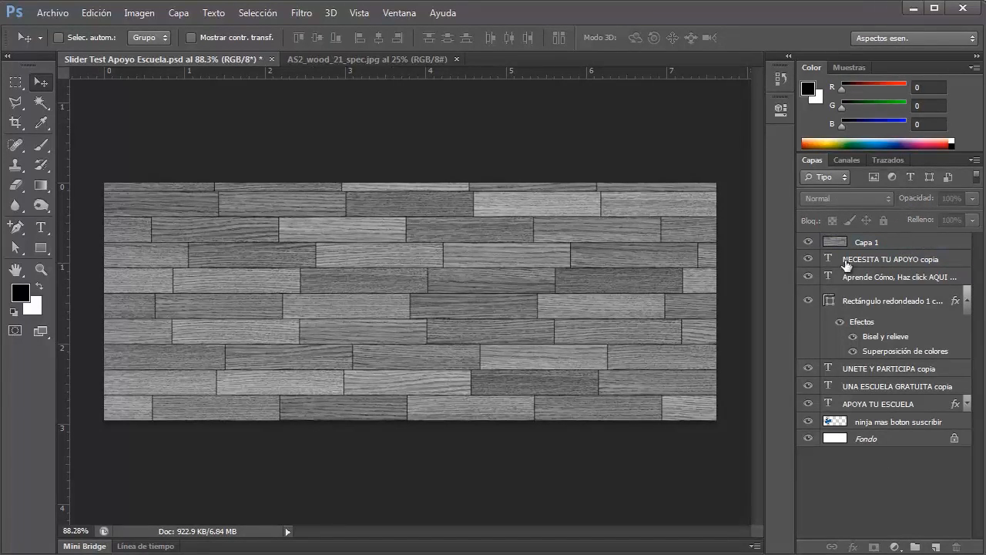
{"action": "left_click", "coordinate": [523, 356]}
{"action": "left_click", "coordinate": [513, 224]}
{"action": "left_click", "coordinate": [856, 243]}
- Move the wood layer around over the banner elements and delete it
{"action": "mouse_move", "coordinate": [545, 266]}
{"action": "left_mouse_down"}
{"action": "mouse_move", "coordinate": [546, 376]}
{"action": "mouse_move", "coordinate": [550, 271]}
{"action": "left_mouse_up"}
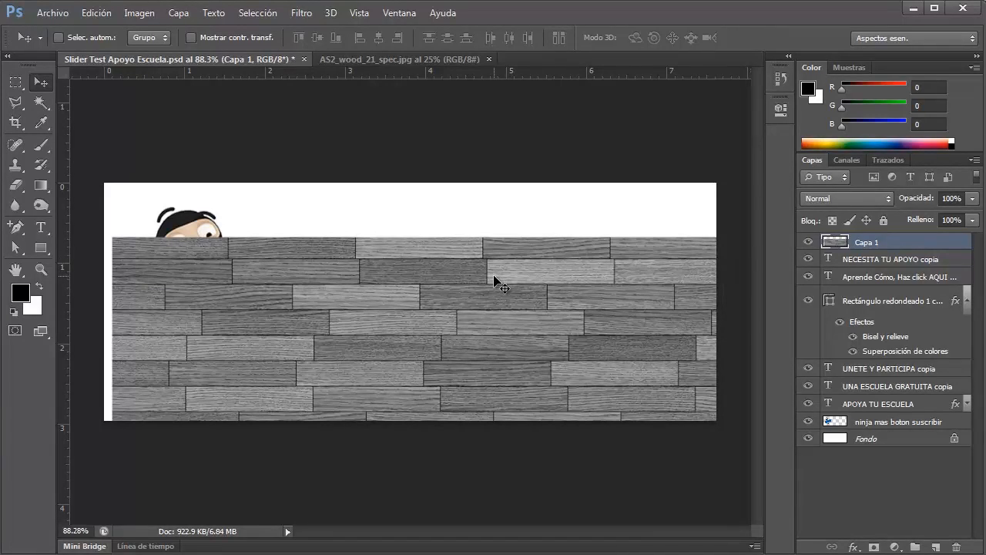
{"action": "mouse_move", "coordinate": [421, 289]}
{"action": "left_mouse_down"}
{"action": "mouse_move", "coordinate": [501, 331]}
{"action": "mouse_move", "coordinate": [515, 403]}
{"action": "mouse_move", "coordinate": [457, 288]}
{"action": "mouse_move", "coordinate": [378, 199]}
{"action": "mouse_move", "coordinate": [424, 229]}
{"action": "mouse_move", "coordinate": [431, 284]}
{"action": "left_mouse_up"}
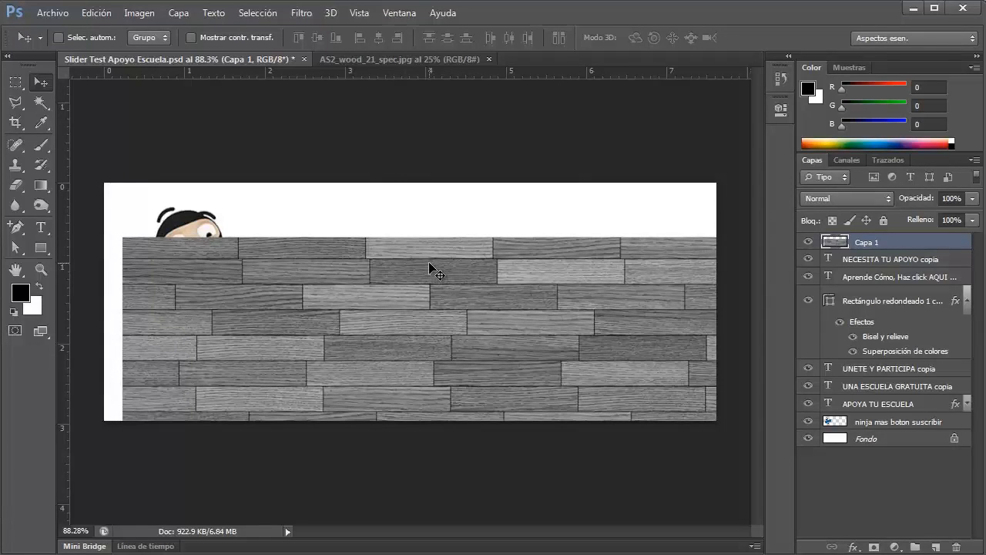
{"action": "key", "text": "Delete"}
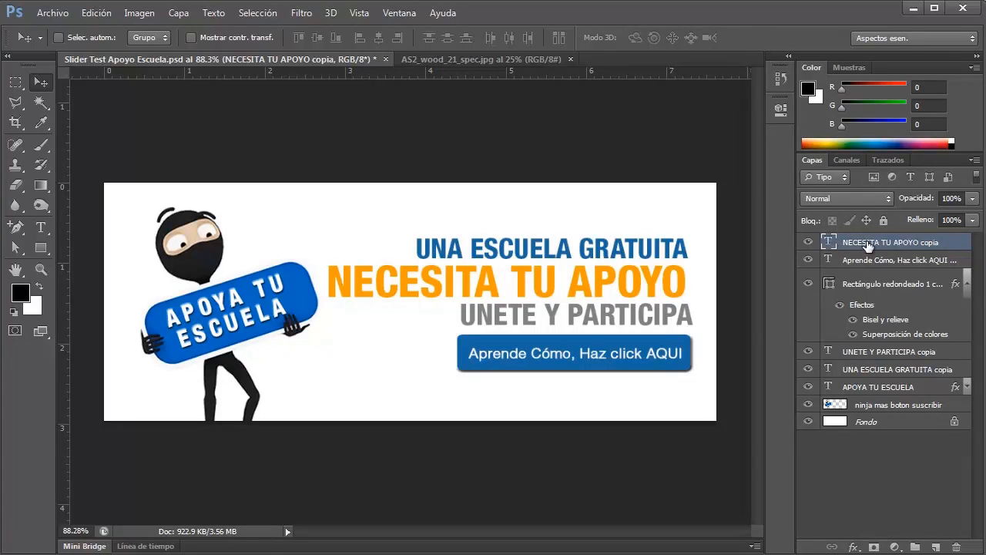
- Try replacing the NECESITA TU APOYO text with "dkalsjdlasjd;lasjdlkaS", discard the edit and return to the Move tool
{"action": "double_click", "coordinate": [831, 244]}
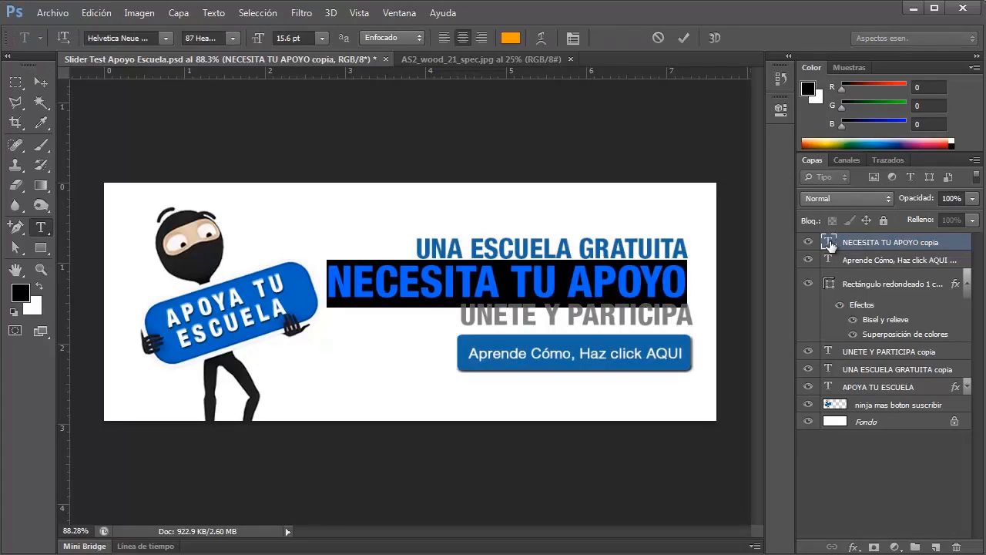
{"action": "type", "text": "dkalsjdlasjd;lasjdlkaS"}
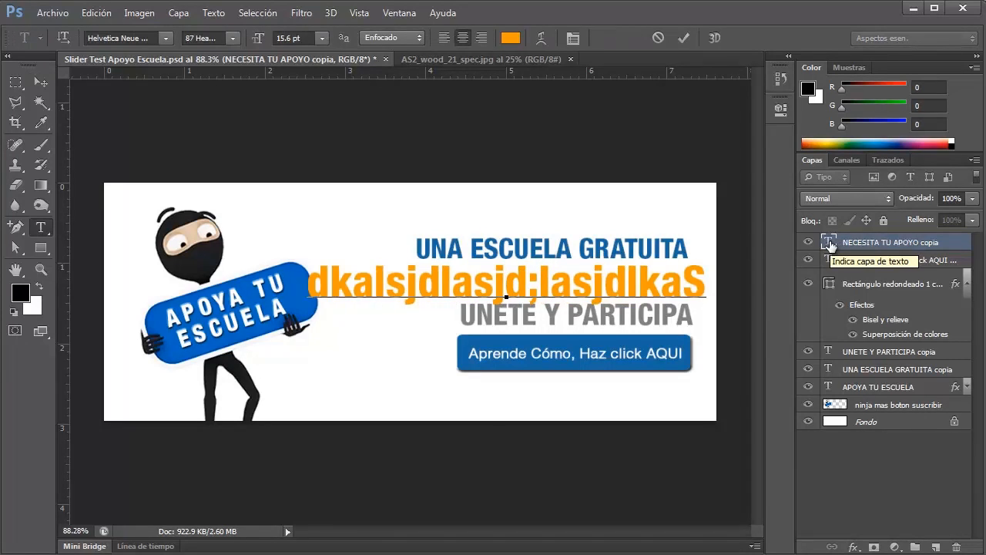
{"action": "key", "text": "Escape"}
{"action": "key", "text": "v"}
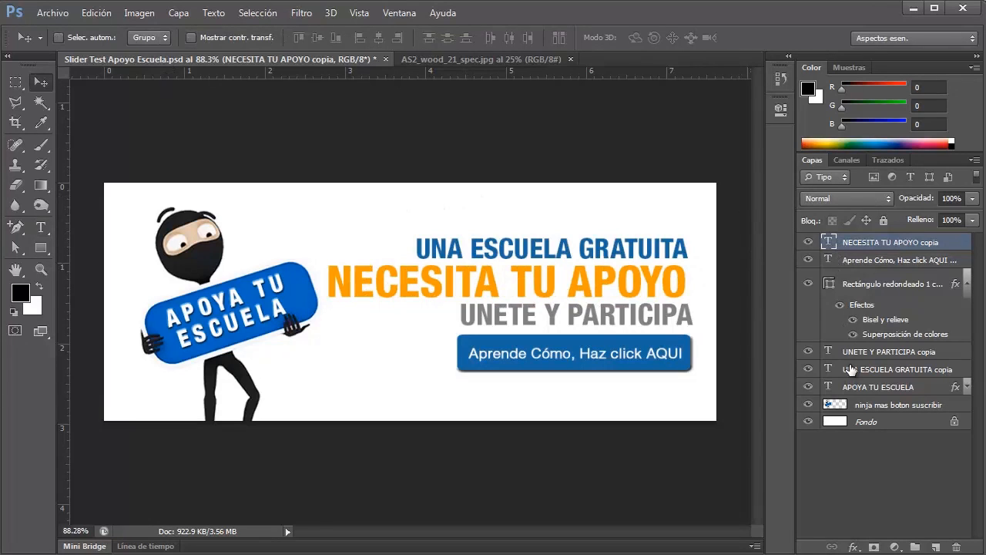
- Try moving the ninja layer away from its text on the banner and undo the move
{"action": "left_click", "coordinate": [844, 403]}
{"action": "mouse_move", "coordinate": [344, 311]}
{"action": "left_mouse_down"}
{"action": "mouse_move", "coordinate": [349, 301]}
{"action": "mouse_move", "coordinate": [261, 225]}
{"action": "mouse_move", "coordinate": [334, 321]}
{"action": "left_mouse_up"}
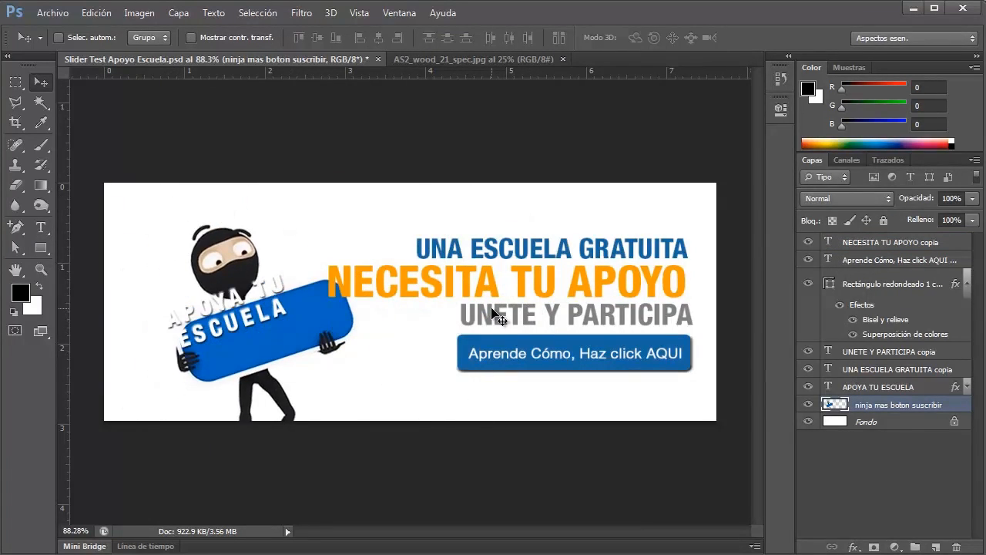
{"action": "key", "text": "ctrl+z"}
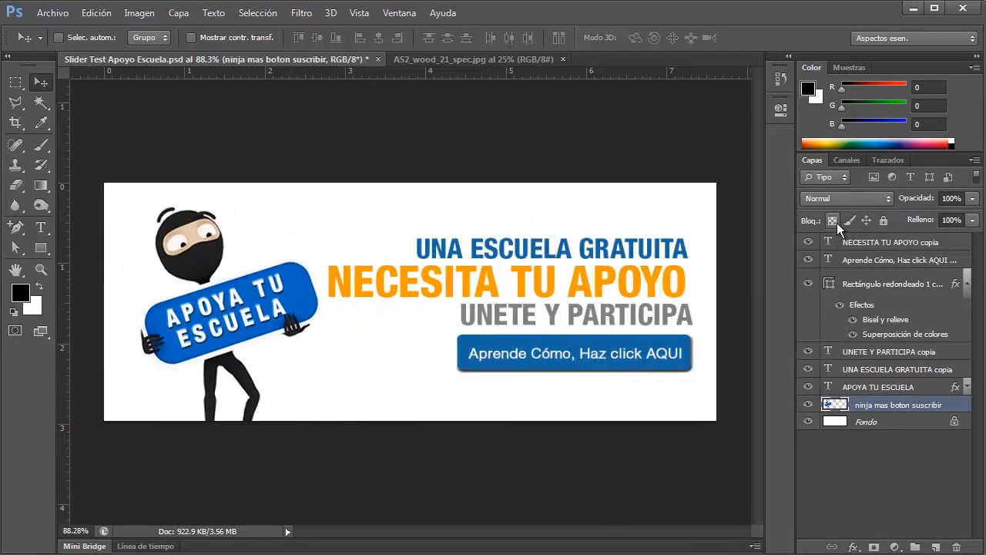
- Reselect the ninja mas boton suscribir layer, lock its transparent pixels, and ready the Brush with red ff0000 as the foreground color
{"action": "left_click", "coordinate": [864, 243]}
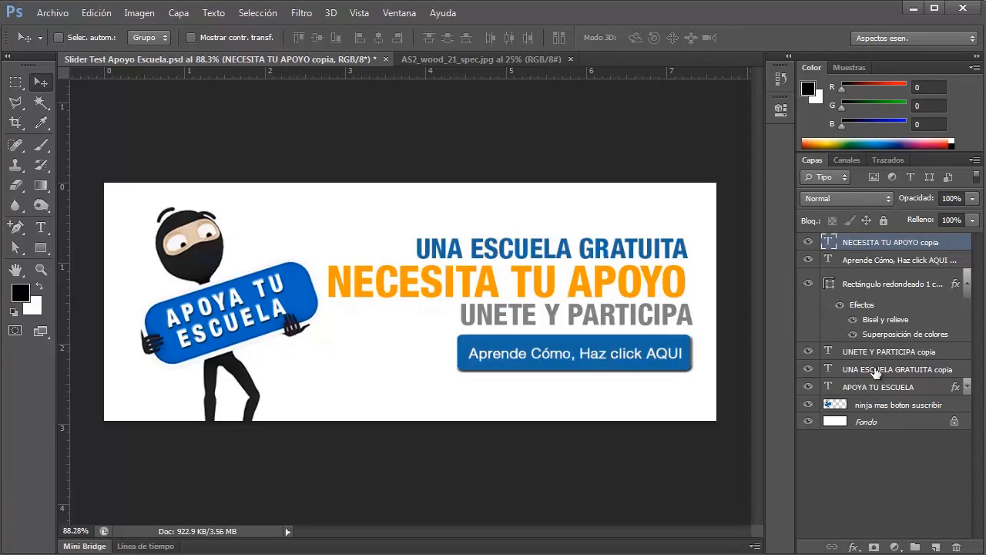
{"action": "left_click", "coordinate": [876, 407]}
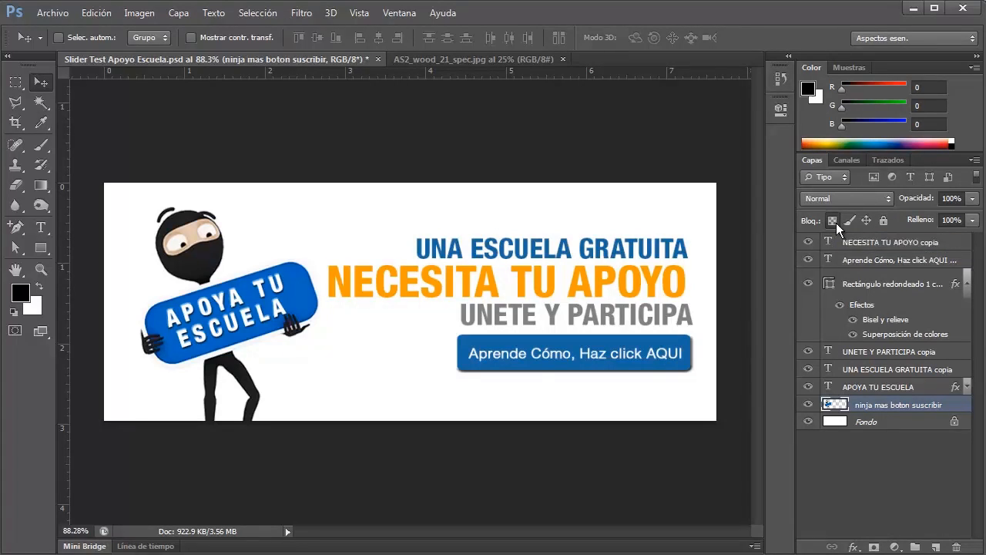
{"action": "left_click", "coordinate": [44, 127]}
{"action": "left_click", "coordinate": [43, 147]}
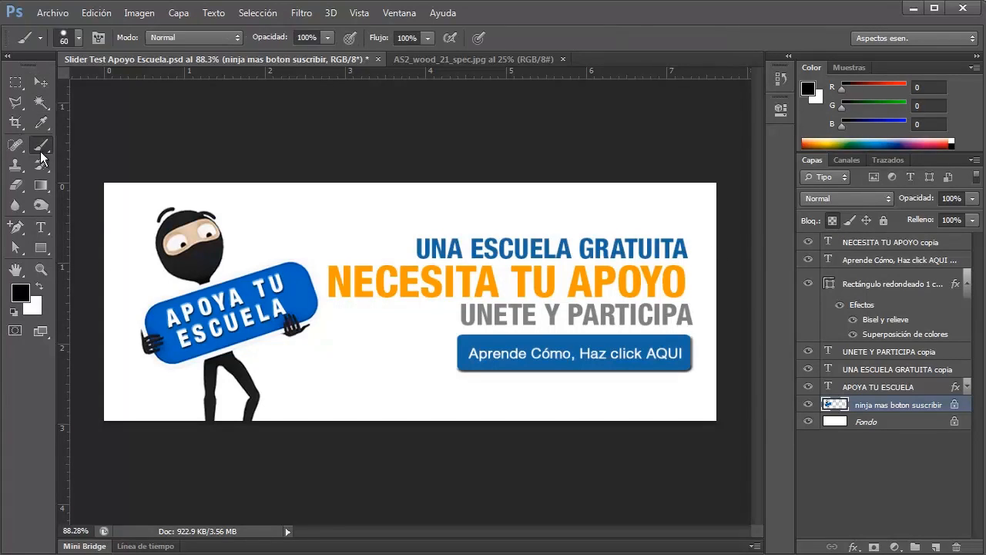
{"action": "left_click", "coordinate": [23, 291]}
{"action": "left_click_drag", "start_coordinate": [688, 188], "coordinate": [711, 179]}
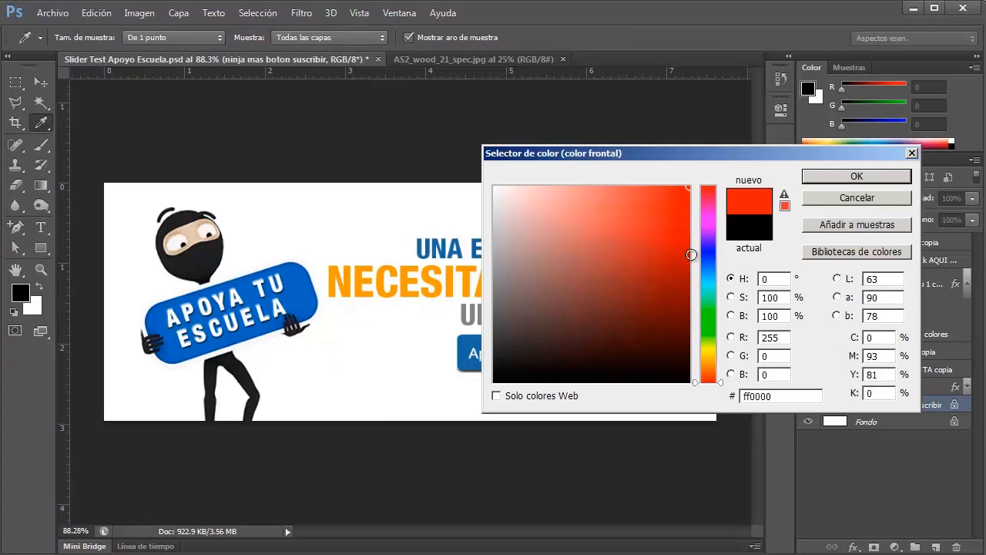
{"action": "left_click", "coordinate": [824, 177]}
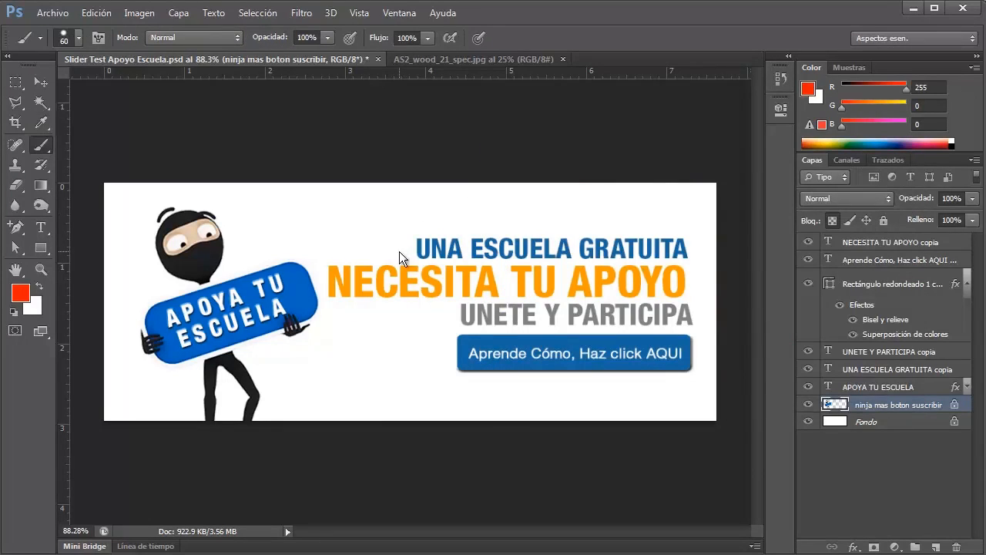
- Try brushing red beside the headline with transparency locked, repeat the stroke with that lock removed, and undo the paint
{"action": "left_click_drag", "start_coordinate": [400, 251], "coordinate": [454, 251]}
{"action": "left_click", "coordinate": [833, 222]}
{"action": "mouse_move", "coordinate": [360, 221]}
{"action": "left_mouse_down"}
{"action": "mouse_move", "coordinate": [495, 291]}
{"action": "mouse_move", "coordinate": [552, 231]}
{"action": "mouse_move", "coordinate": [446, 174]}
{"action": "mouse_move", "coordinate": [363, 280]}
{"action": "mouse_move", "coordinate": [256, 303]}
{"action": "mouse_move", "coordinate": [216, 183]}
{"action": "mouse_move", "coordinate": [388, 235]}
{"action": "mouse_move", "coordinate": [539, 316]}
{"action": "mouse_move", "coordinate": [628, 235]}
{"action": "mouse_move", "coordinate": [608, 192]}
{"action": "left_mouse_up"}
{"action": "key", "text": "ctrl+z"}
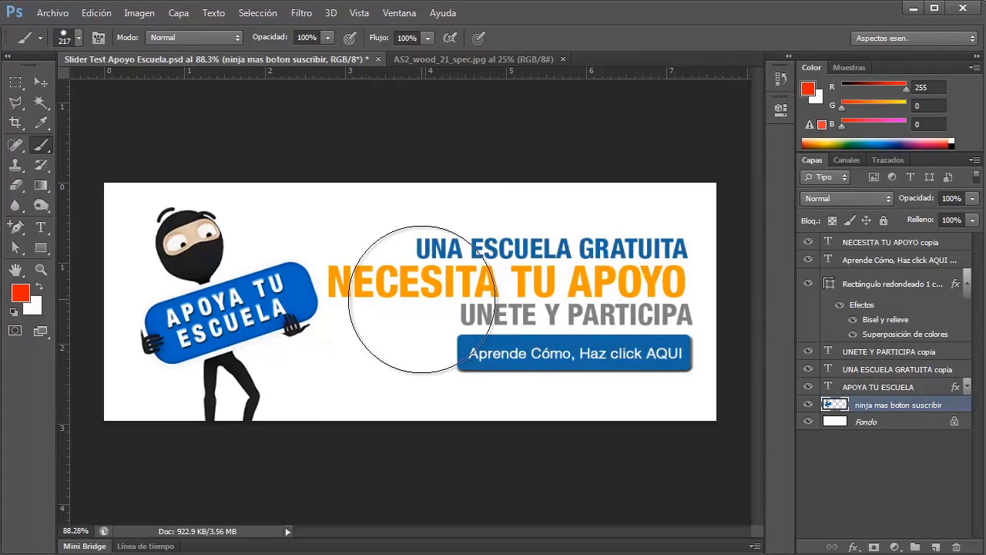
- Set the brush size to 90 and try painting red freely across the ninja and the banner, undoing the strokes
{"action": "left_click_drag", "start_coordinate": [422, 299], "coordinate": [378, 298]}
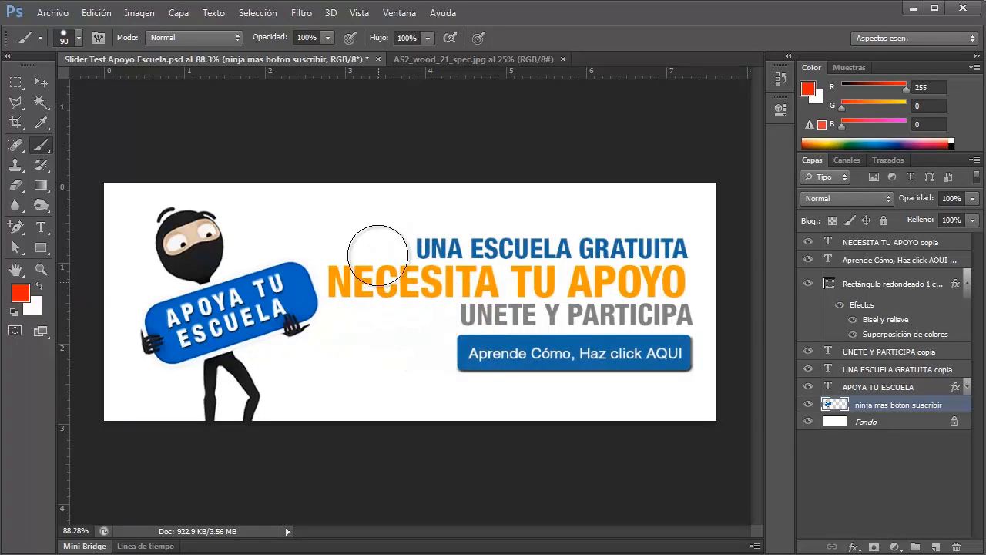
{"action": "mouse_move", "coordinate": [312, 189]}
{"action": "left_mouse_down"}
{"action": "mouse_move", "coordinate": [339, 224]}
{"action": "mouse_move", "coordinate": [498, 335]}
{"action": "left_mouse_up"}
{"action": "mouse_move", "coordinate": [322, 327]}
{"action": "left_mouse_down"}
{"action": "mouse_move", "coordinate": [221, 371]}
{"action": "mouse_move", "coordinate": [221, 235]}
{"action": "mouse_move", "coordinate": [442, 280]}
{"action": "mouse_move", "coordinate": [607, 159]}
{"action": "mouse_move", "coordinate": [351, 176]}
{"action": "mouse_move", "coordinate": [204, 246]}
{"action": "left_mouse_up"}
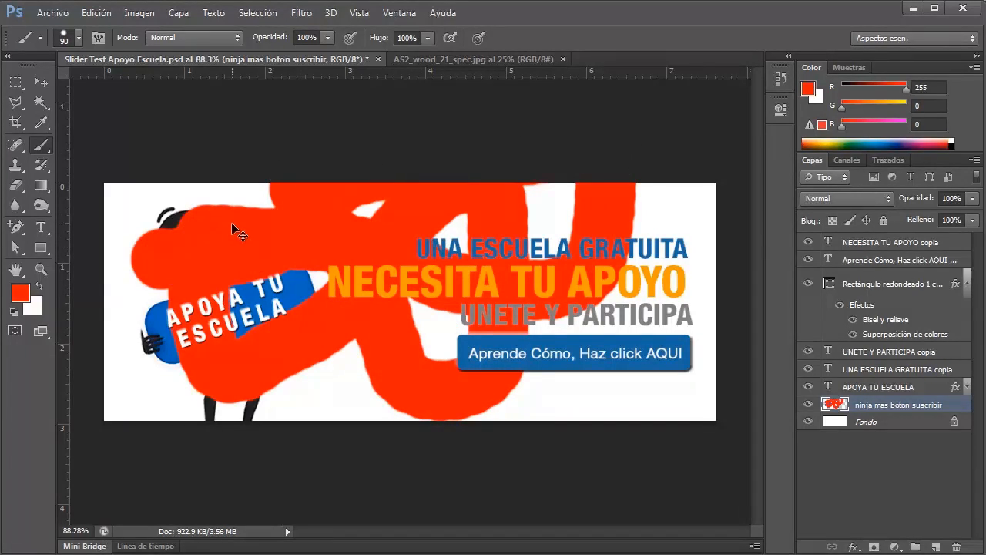
{"action": "key", "text": "ctrl+z"}
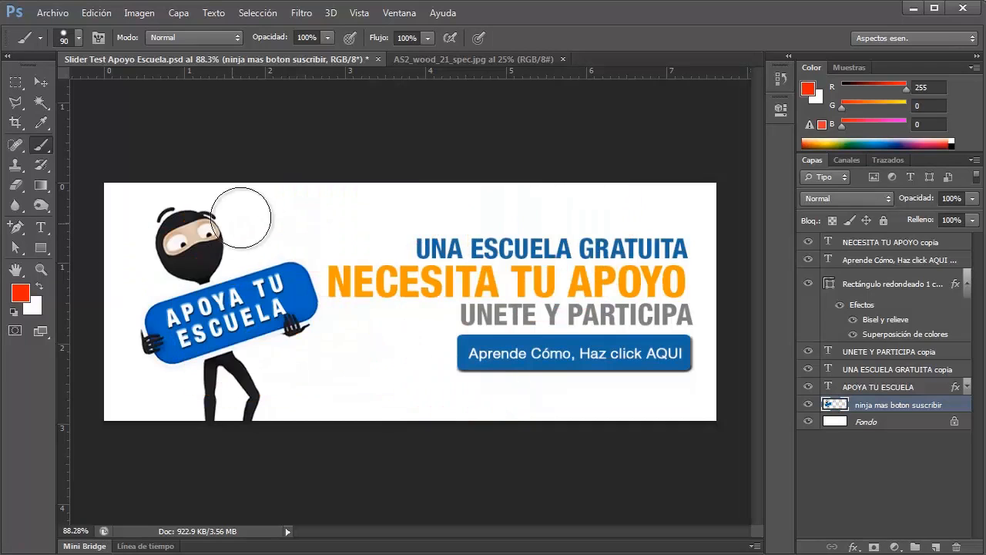
- Lock the ninja layer's transparent pixels again, paint red over the figure and its sign, and undo the painting
{"action": "left_click", "coordinate": [833, 220]}
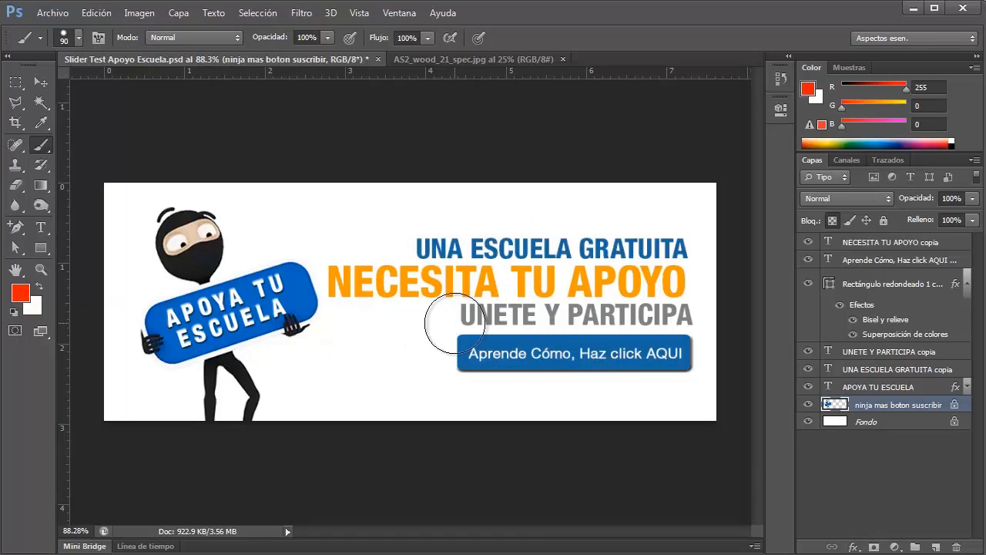
{"action": "mouse_move", "coordinate": [350, 333]}
{"action": "left_mouse_down"}
{"action": "mouse_move", "coordinate": [314, 316]}
{"action": "mouse_move", "coordinate": [283, 271]}
{"action": "mouse_move", "coordinate": [265, 270]}
{"action": "mouse_move", "coordinate": [157, 336]}
{"action": "mouse_move", "coordinate": [174, 345]}
{"action": "mouse_move", "coordinate": [299, 317]}
{"action": "mouse_move", "coordinate": [199, 305]}
{"action": "mouse_move", "coordinate": [190, 251]}
{"action": "mouse_move", "coordinate": [217, 210]}
{"action": "mouse_move", "coordinate": [192, 259]}
{"action": "mouse_move", "coordinate": [101, 235]}
{"action": "left_mouse_up"}
{"action": "mouse_move", "coordinate": [207, 386]}
{"action": "left_mouse_down"}
{"action": "mouse_move", "coordinate": [204, 417]}
{"action": "mouse_move", "coordinate": [225, 366]}
{"action": "mouse_move", "coordinate": [247, 423]}
{"action": "left_mouse_up"}
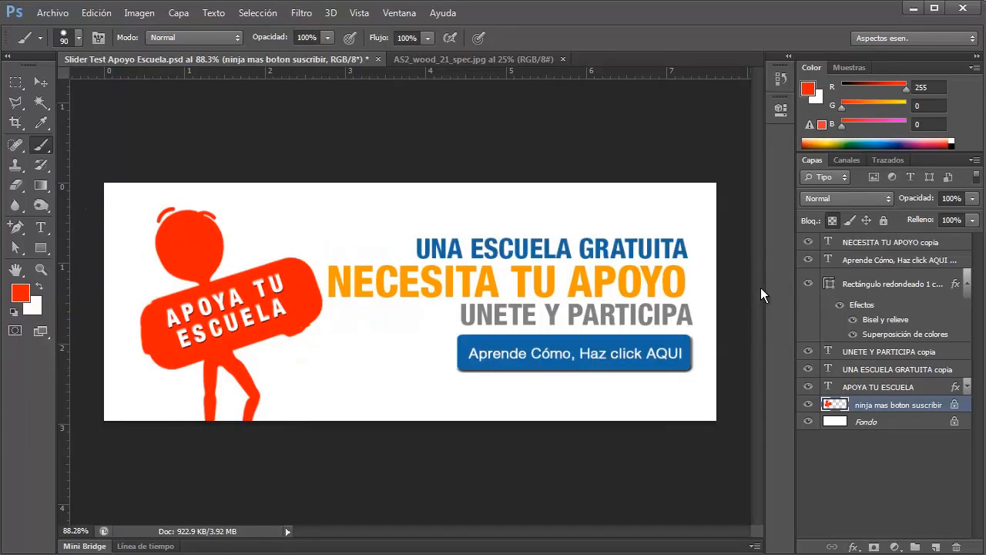
{"action": "key", "text": "ctrl+z"}
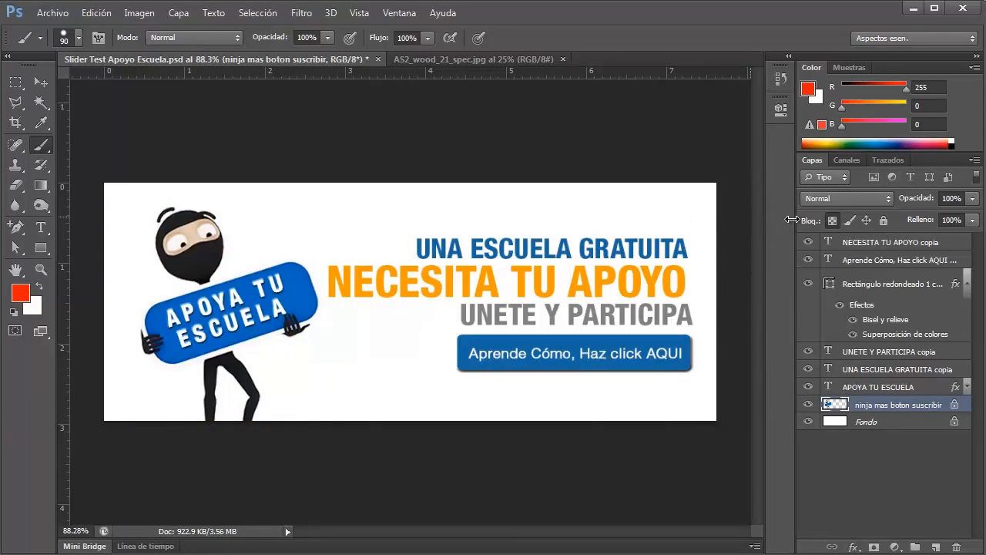
- Unlock the ninja layer's transparent pixels and try shifting the ninja with the Move tool
{"action": "left_click", "coordinate": [834, 223]}
{"action": "left_click", "coordinate": [49, 85]}
{"action": "left_click_drag", "start_coordinate": [177, 314], "coordinate": [220, 325]}
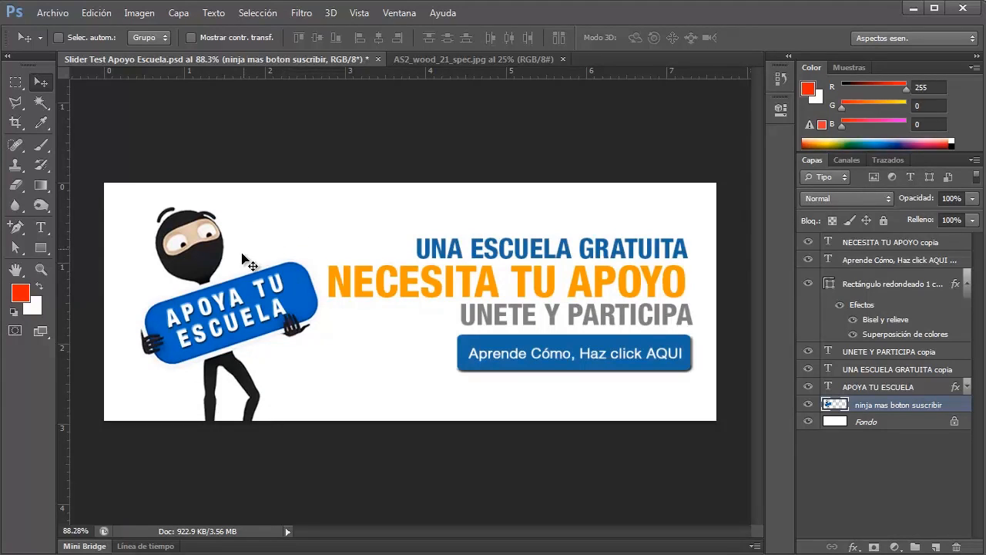
- Turn the transparency lock back on, brush the whole ninja red once more, and undo it
{"action": "left_click", "coordinate": [832, 220]}
{"action": "left_click", "coordinate": [43, 145]}
{"action": "mouse_move", "coordinate": [186, 231]}
{"action": "left_mouse_down"}
{"action": "mouse_move", "coordinate": [163, 242]}
{"action": "mouse_move", "coordinate": [133, 228]}
{"action": "mouse_move", "coordinate": [139, 297]}
{"action": "mouse_move", "coordinate": [184, 353]}
{"action": "mouse_move", "coordinate": [341, 330]}
{"action": "mouse_move", "coordinate": [341, 299]}
{"action": "mouse_move", "coordinate": [302, 320]}
{"action": "mouse_move", "coordinate": [322, 288]}
{"action": "mouse_move", "coordinate": [296, 288]}
{"action": "mouse_move", "coordinate": [287, 275]}
{"action": "mouse_move", "coordinate": [171, 349]}
{"action": "mouse_move", "coordinate": [222, 357]}
{"action": "mouse_move", "coordinate": [248, 394]}
{"action": "mouse_move", "coordinate": [243, 491]}
{"action": "mouse_move", "coordinate": [274, 438]}
{"action": "mouse_move", "coordinate": [214, 395]}
{"action": "mouse_move", "coordinate": [218, 215]}
{"action": "mouse_move", "coordinate": [204, 208]}
{"action": "mouse_move", "coordinate": [180, 229]}
{"action": "left_mouse_up"}
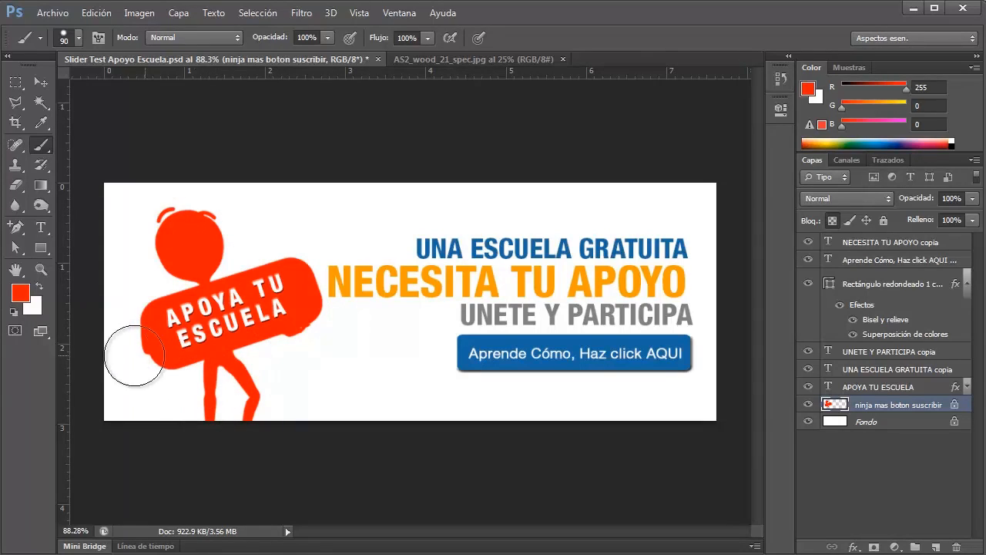
{"action": "key", "text": "ctrl+z"}
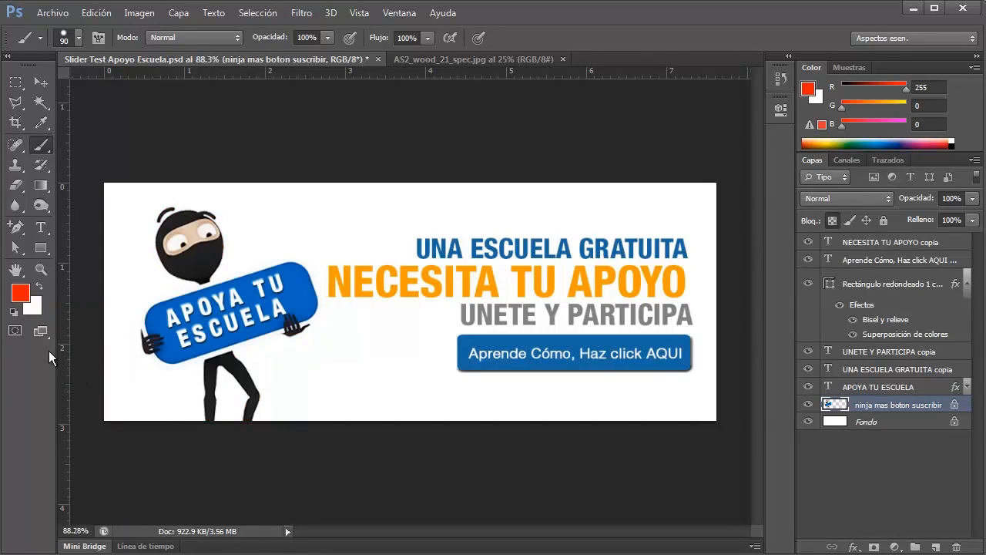
- Make black (000000) the foreground and red the background color, and try painting the ninja and sign black, undoing the stroke
{"action": "left_click", "coordinate": [35, 312]}
{"action": "left_click_drag", "start_coordinate": [563, 304], "coordinate": [490, 380]}
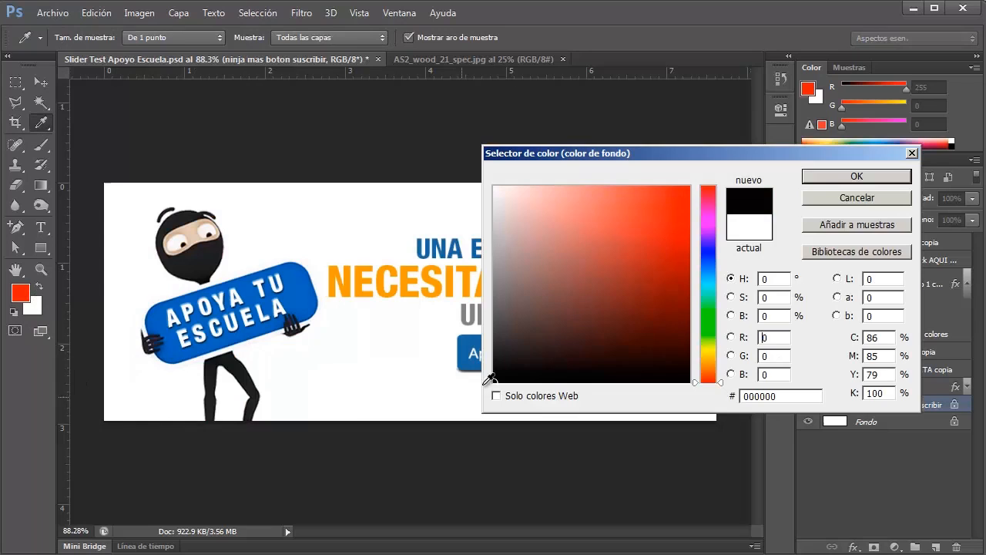
{"action": "left_click", "coordinate": [812, 183]}
{"action": "left_click", "coordinate": [40, 289]}
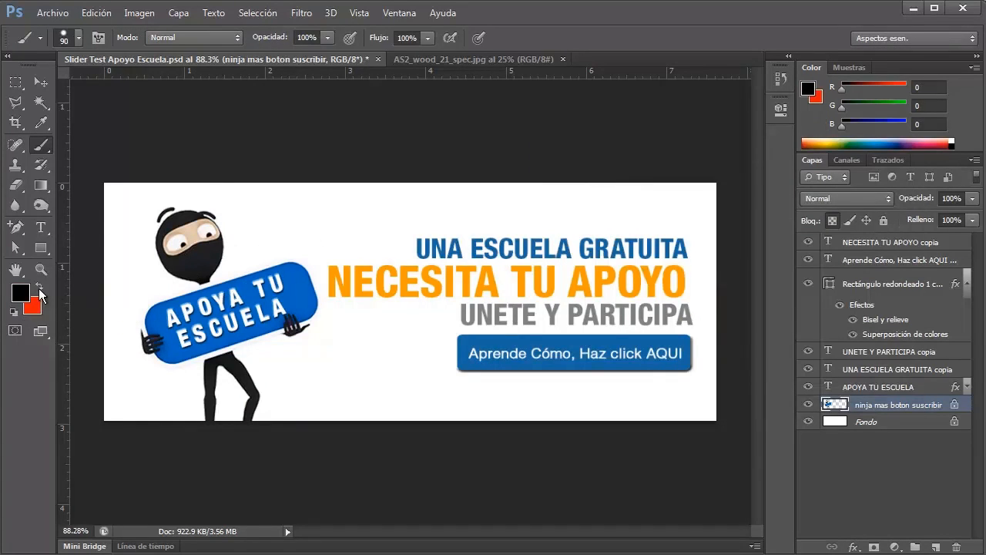
{"action": "mouse_move", "coordinate": [181, 224]}
{"action": "left_mouse_down"}
{"action": "mouse_move", "coordinate": [185, 262]}
{"action": "mouse_move", "coordinate": [301, 308]}
{"action": "mouse_move", "coordinate": [132, 374]}
{"action": "mouse_move", "coordinate": [224, 433]}
{"action": "left_mouse_up"}
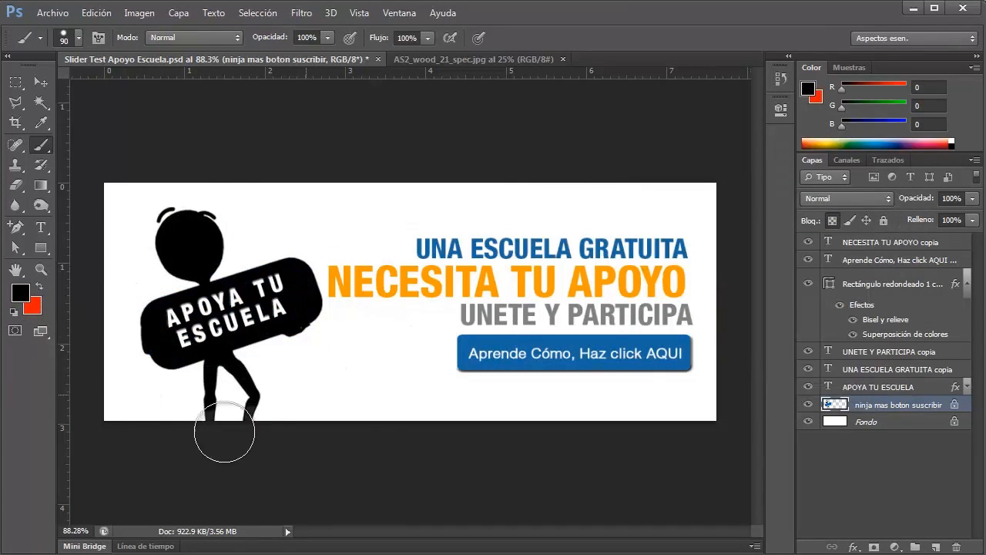
{"action": "key", "text": "ctrl+z"}
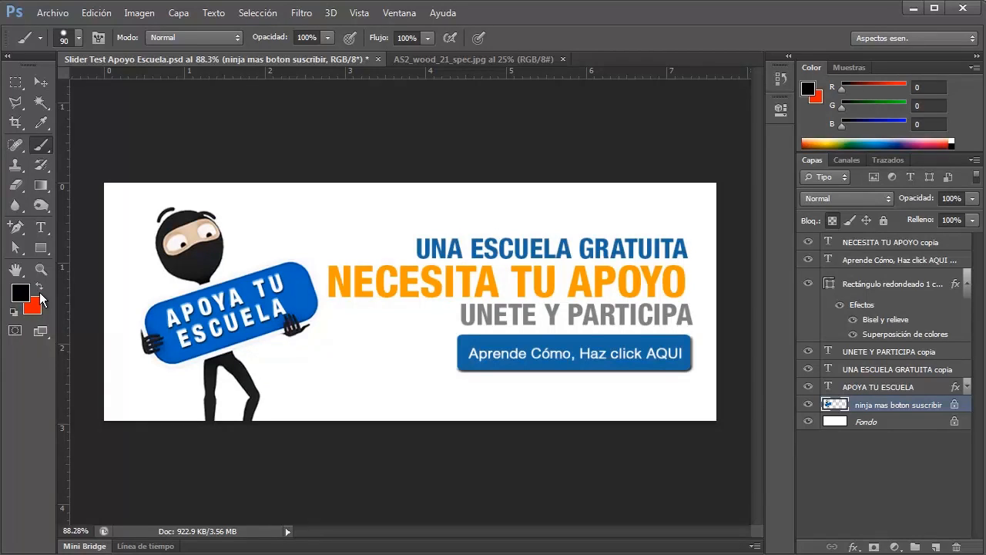
- Switch the ninja layer from the transparency lock to the image pixels lock, try moving the layer, and undo the move
{"action": "left_click", "coordinate": [848, 221]}
{"action": "left_click", "coordinate": [48, 81]}
{"action": "mouse_move", "coordinate": [205, 288]}
{"action": "left_mouse_down"}
{"action": "mouse_move", "coordinate": [324, 265]}
{"action": "mouse_move", "coordinate": [148, 395]}
{"action": "mouse_move", "coordinate": [208, 299]}
{"action": "left_mouse_up"}
{"action": "key", "text": "ctrl+z"}
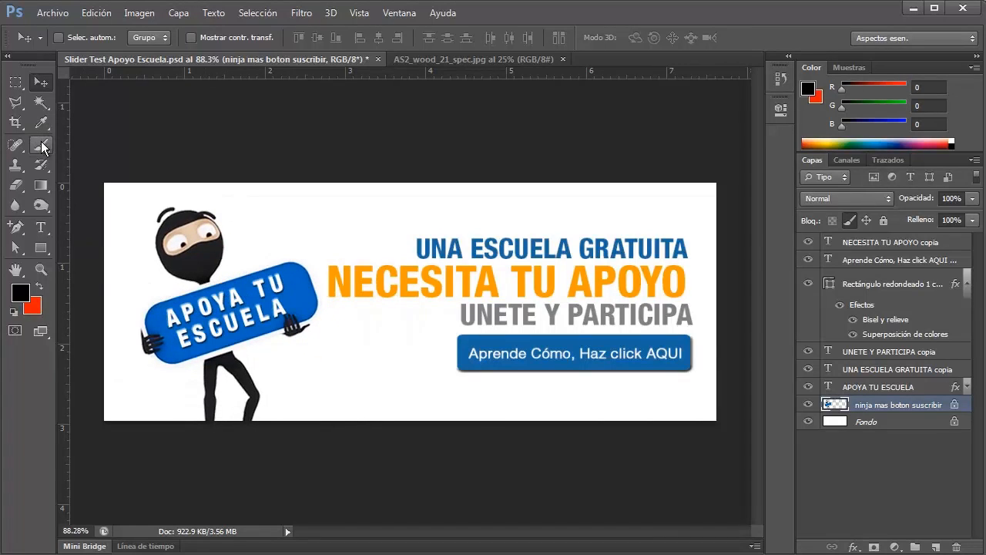
- Try painting on the ninja's head with the Brush while the layer's image pixels are locked
{"action": "left_click", "coordinate": [42, 145]}
{"action": "left_click", "coordinate": [199, 257]}
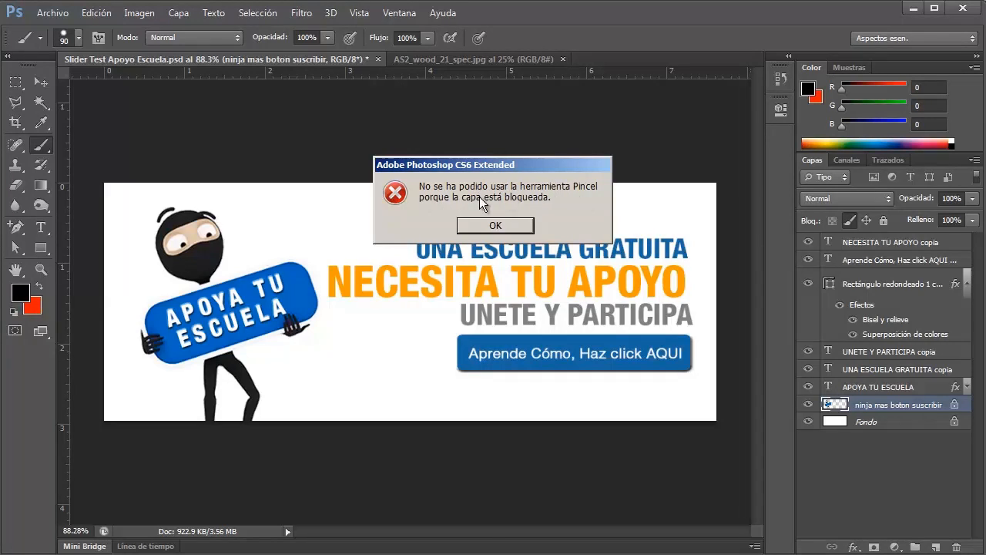
{"action": "left_click", "coordinate": [509, 225]}
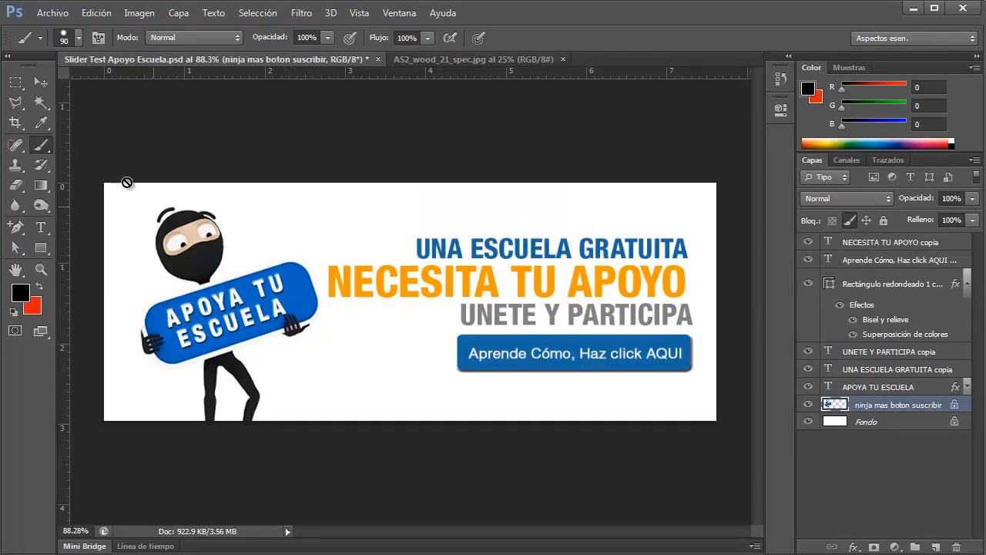
- Add the position lock to the ninja layer and try moving it with the Move tool
{"action": "left_click", "coordinate": [39, 83]}
{"action": "left_click_drag", "start_coordinate": [195, 259], "coordinate": [218, 261]}
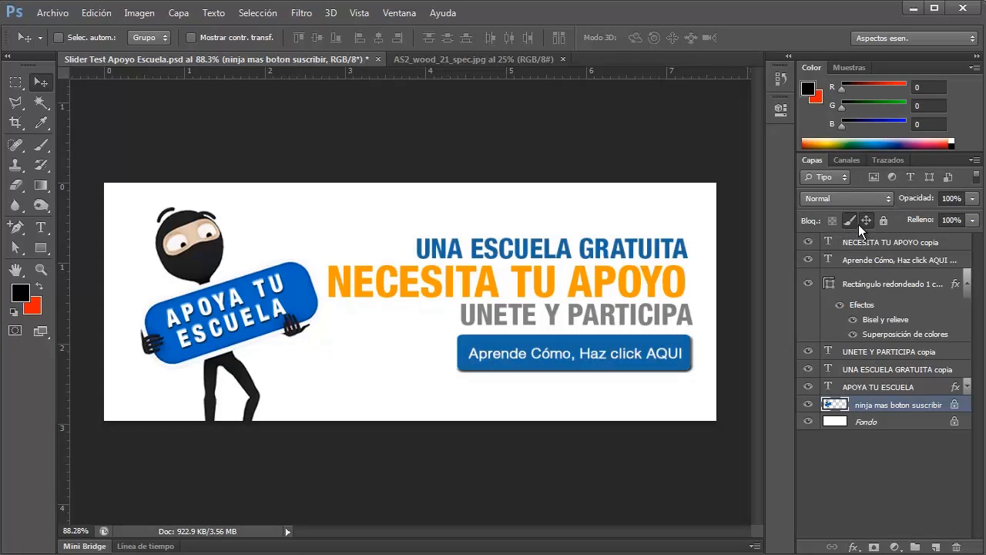
{"action": "left_click", "coordinate": [258, 328]}
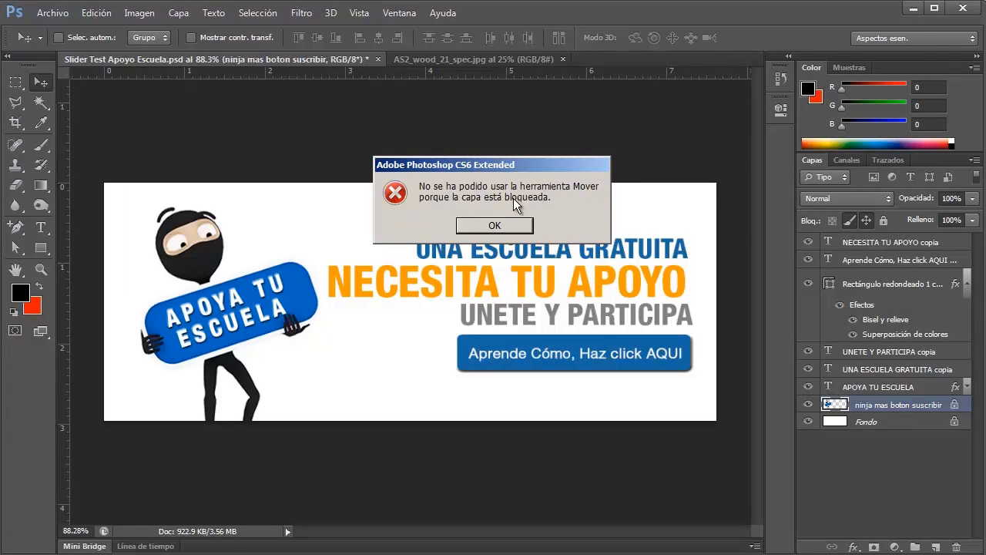
{"action": "left_click", "coordinate": [509, 224]}
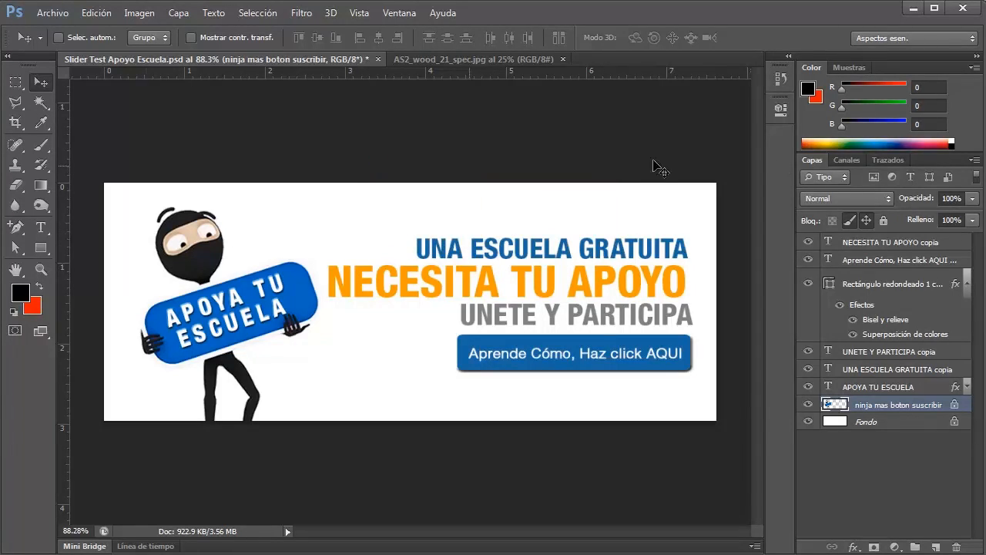
- Try painting on the ninja's blue sign with the Brush while both image pixels and position are locked
{"action": "left_click", "coordinate": [41, 144]}
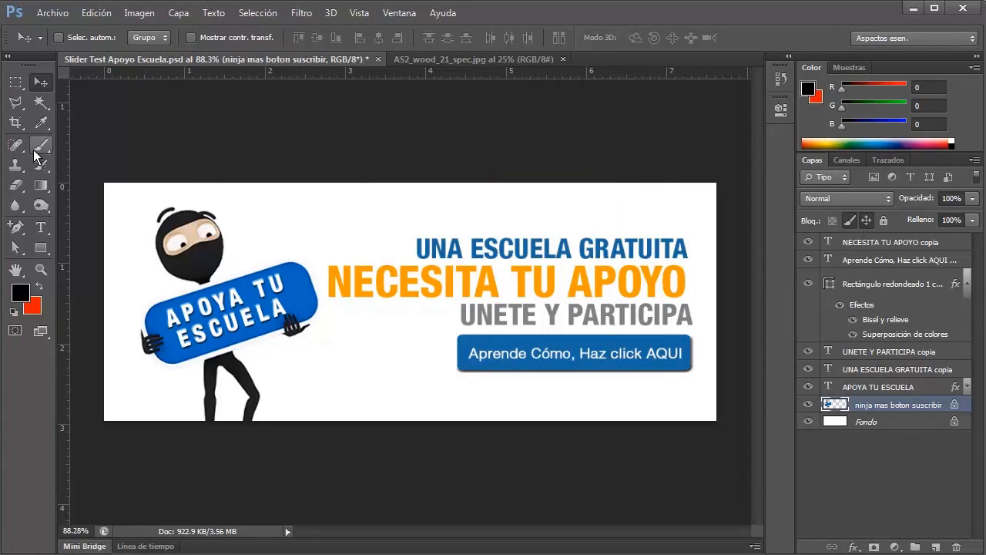
{"action": "left_click", "coordinate": [236, 302]}
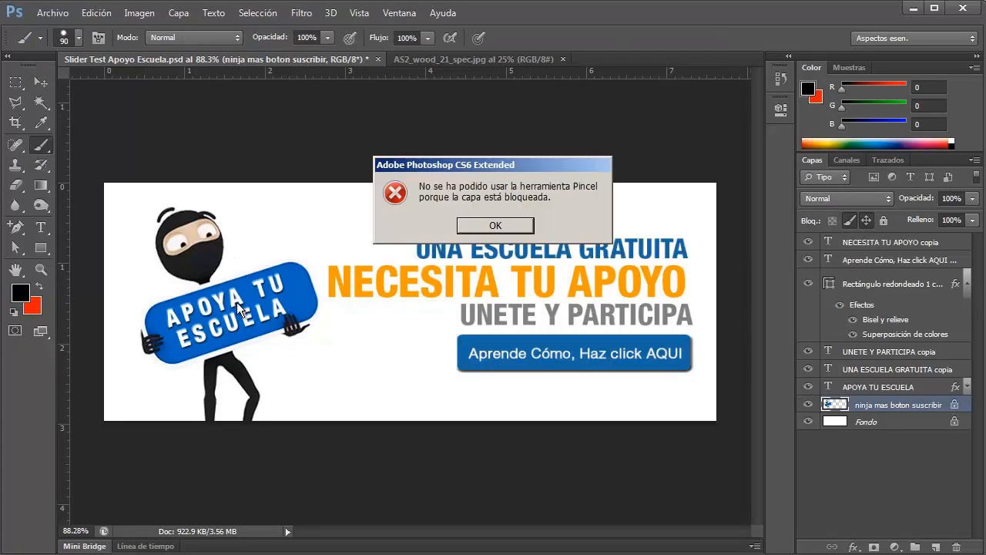
{"action": "left_click", "coordinate": [497, 225]}
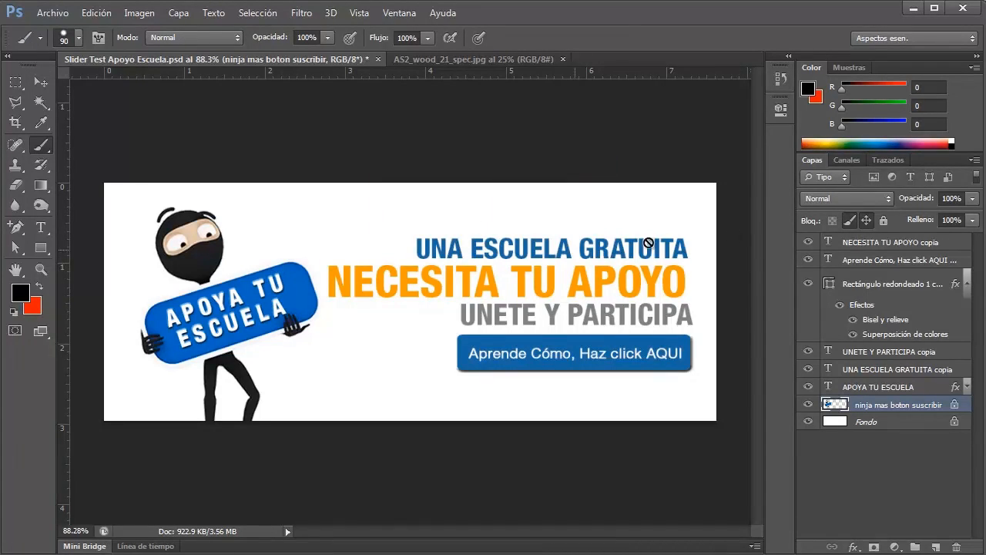
- Replace the ninja layer's image pixels lock with the transparency lock, try a black brush stroke over the sign, and undo it
{"action": "left_click", "coordinate": [847, 221]}
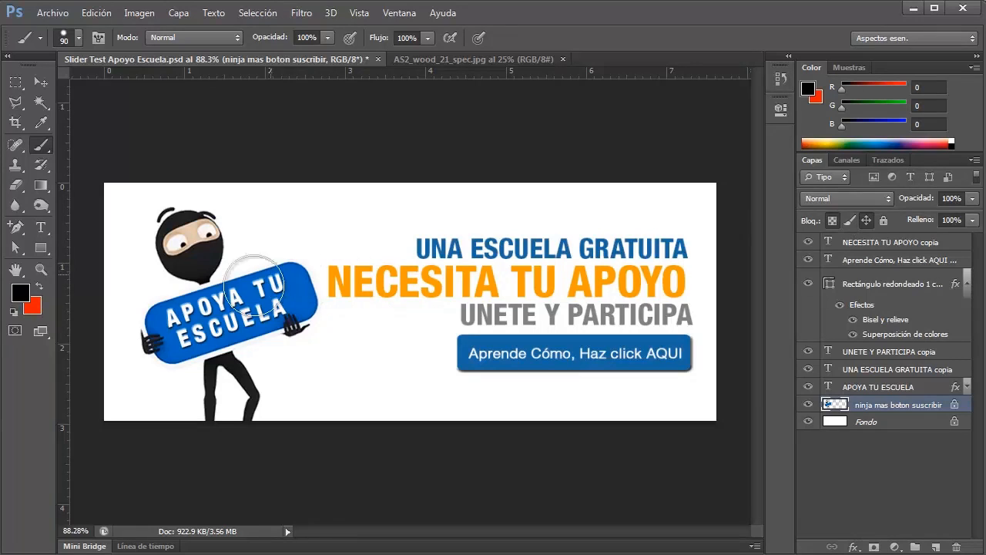
{"action": "mouse_move", "coordinate": [254, 286]}
{"action": "left_mouse_down"}
{"action": "mouse_move", "coordinate": [314, 252]}
{"action": "mouse_move", "coordinate": [307, 239]}
{"action": "mouse_move", "coordinate": [174, 214]}
{"action": "mouse_move", "coordinate": [148, 270]}
{"action": "mouse_move", "coordinate": [164, 231]}
{"action": "mouse_move", "coordinate": [111, 264]}
{"action": "mouse_move", "coordinate": [110, 249]}
{"action": "mouse_move", "coordinate": [184, 254]}
{"action": "left_mouse_up"}
{"action": "key", "text": "ctrl+alt+z"}
{"action": "key", "text": "ctrl+alt+z"}
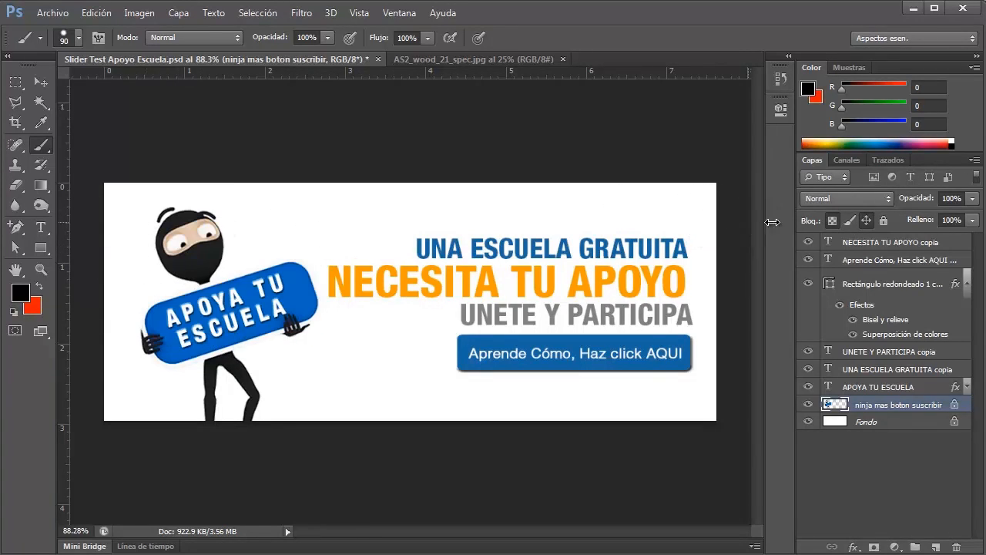
- Remove the transparency lock, try painting black behind the headline texts with only the position locked, and undo the paint
{"action": "left_click", "coordinate": [833, 221]}
{"action": "mouse_move", "coordinate": [501, 263]}
{"action": "left_mouse_down"}
{"action": "mouse_move", "coordinate": [479, 337]}
{"action": "mouse_move", "coordinate": [491, 313]}
{"action": "mouse_move", "coordinate": [379, 235]}
{"action": "mouse_move", "coordinate": [340, 120]}
{"action": "mouse_move", "coordinate": [447, 189]}
{"action": "mouse_move", "coordinate": [591, 232]}
{"action": "mouse_move", "coordinate": [551, 249]}
{"action": "mouse_move", "coordinate": [594, 286]}
{"action": "mouse_move", "coordinate": [595, 317]}
{"action": "mouse_move", "coordinate": [676, 285]}
{"action": "mouse_move", "coordinate": [600, 218]}
{"action": "mouse_move", "coordinate": [708, 217]}
{"action": "mouse_move", "coordinate": [631, 261]}
{"action": "mouse_move", "coordinate": [553, 282]}
{"action": "mouse_move", "coordinate": [595, 333]}
{"action": "mouse_move", "coordinate": [514, 293]}
{"action": "mouse_move", "coordinate": [504, 338]}
{"action": "mouse_move", "coordinate": [538, 364]}
{"action": "mouse_move", "coordinate": [761, 370]}
{"action": "mouse_move", "coordinate": [456, 381]}
{"action": "mouse_move", "coordinate": [424, 172]}
{"action": "mouse_move", "coordinate": [517, 361]}
{"action": "mouse_move", "coordinate": [462, 372]}
{"action": "mouse_move", "coordinate": [588, 409]}
{"action": "mouse_move", "coordinate": [668, 407]}
{"action": "left_mouse_up"}
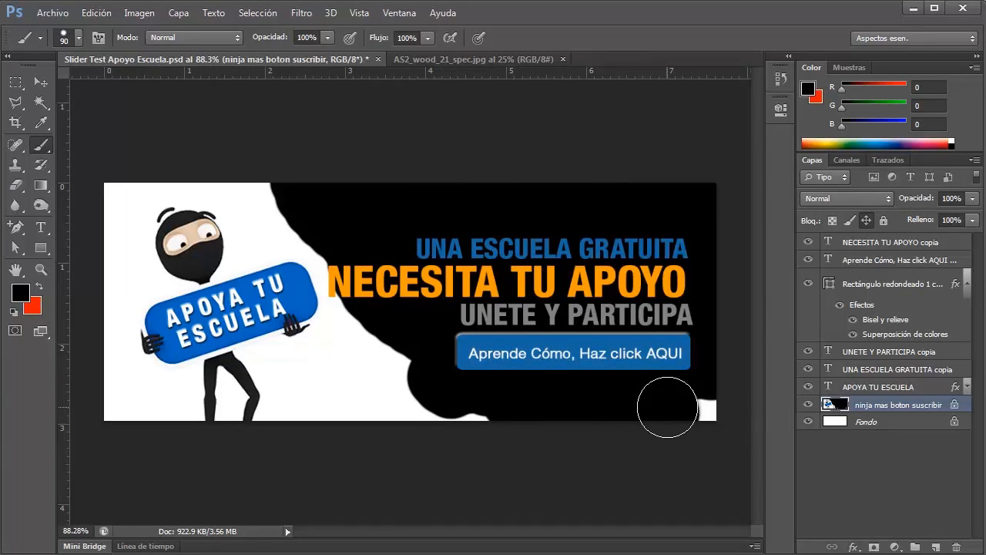
{"action": "key", "text": "ctrl+z"}
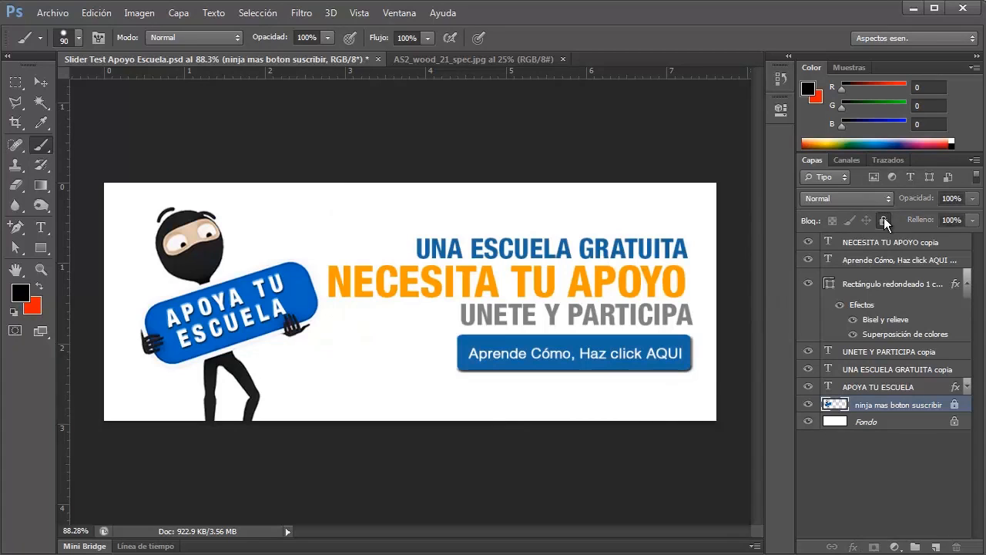
- Apply the lock-all option to the ninja layer and try moving it with the Move tool
{"action": "left_click", "coordinate": [884, 220]}
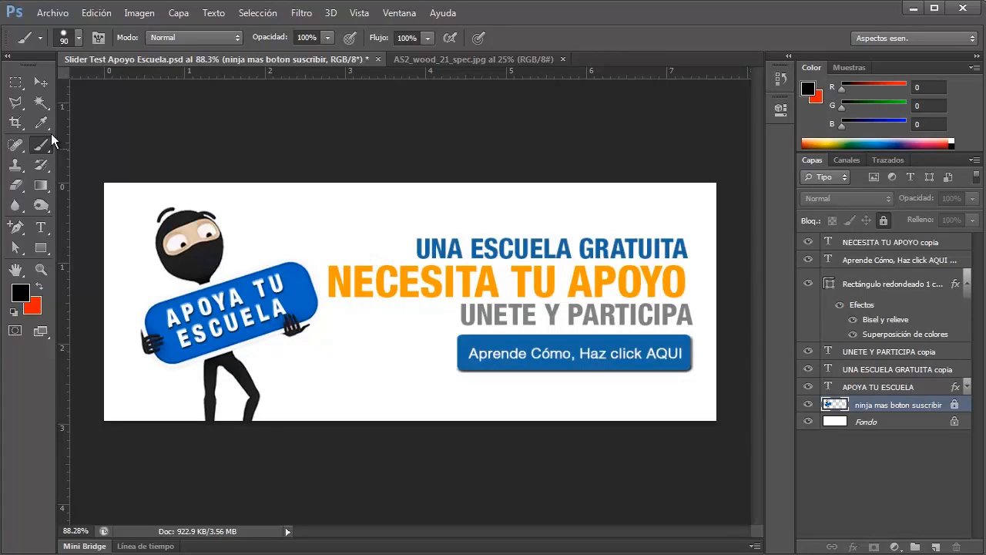
{"action": "left_click", "coordinate": [40, 82]}
{"action": "left_click", "coordinate": [468, 279]}
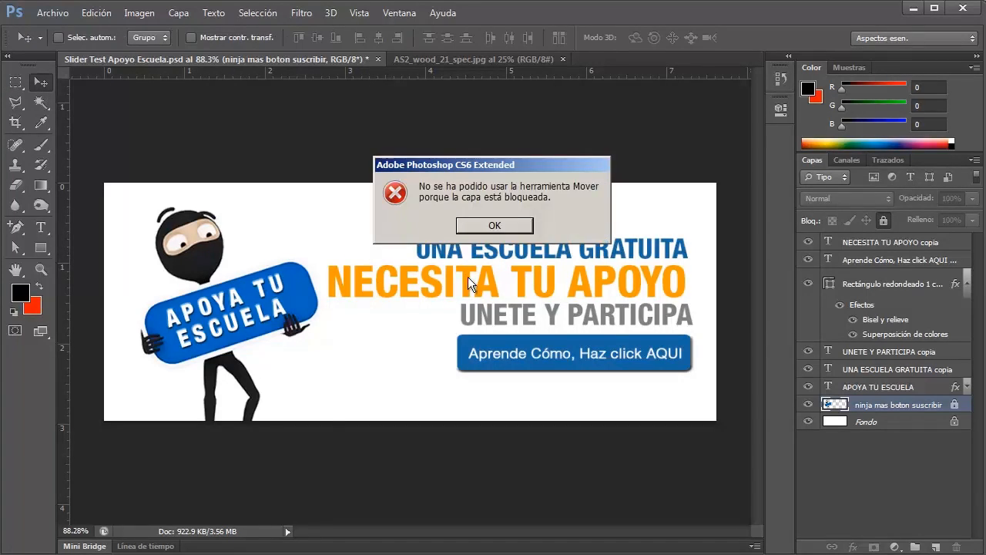
{"action": "left_click", "coordinate": [484, 228]}
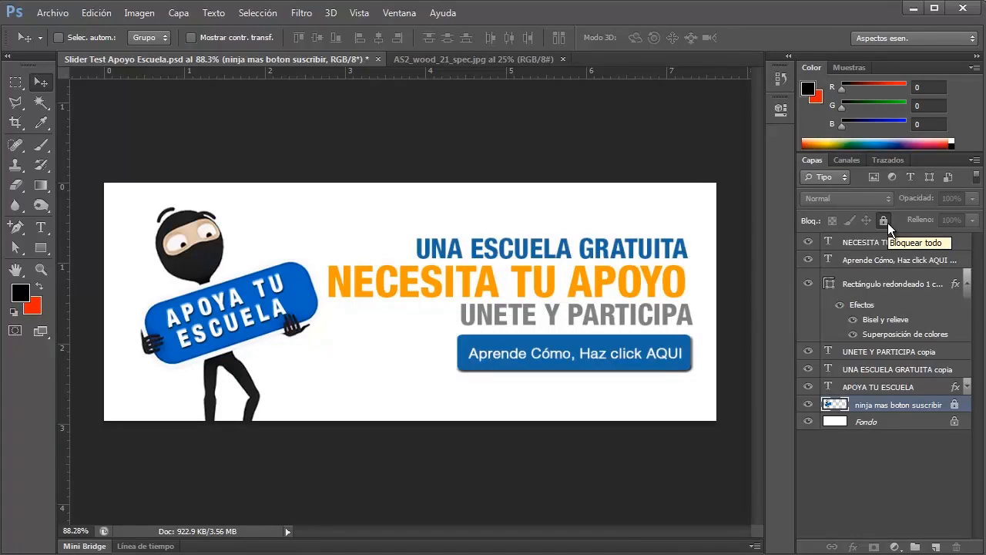
- Unlock the ninja layer, try moving the ninja toward the headline texts, undo the move, and lock the whole layer again
{"action": "left_click", "coordinate": [884, 222]}
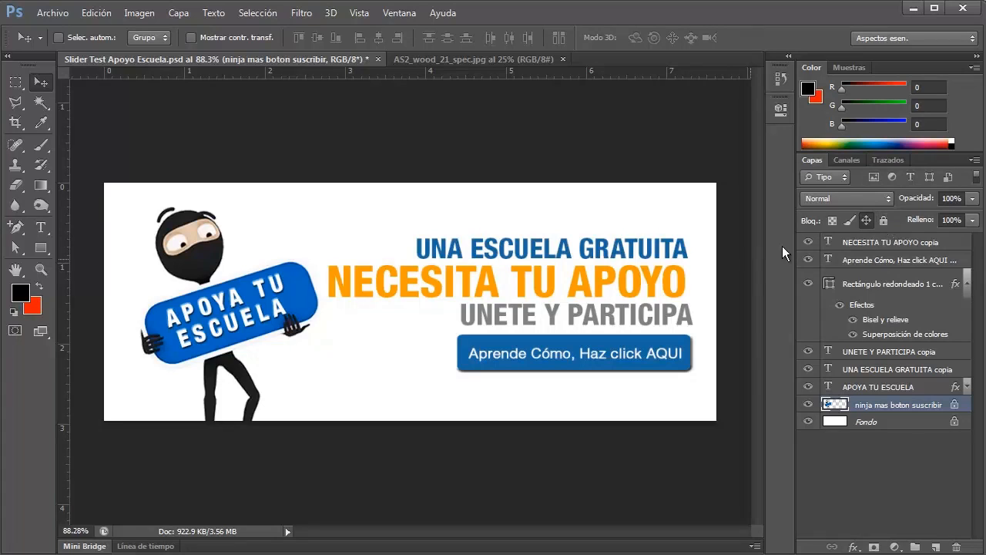
{"action": "right_click", "coordinate": [203, 262]}
{"action": "left_click", "coordinate": [204, 270]}
{"action": "left_click_drag", "start_coordinate": [199, 267], "coordinate": [219, 258]}
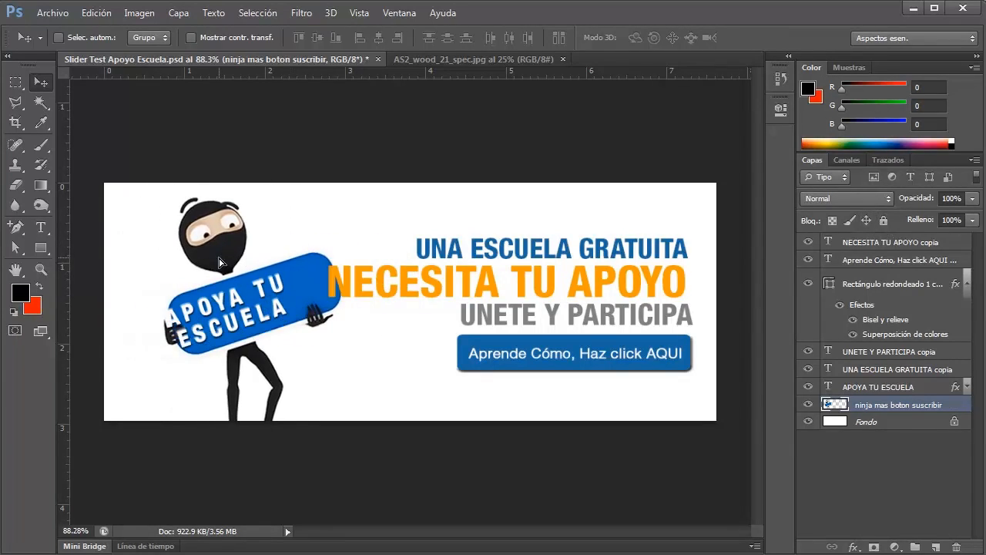
{"action": "key", "text": "ctrl+z"}
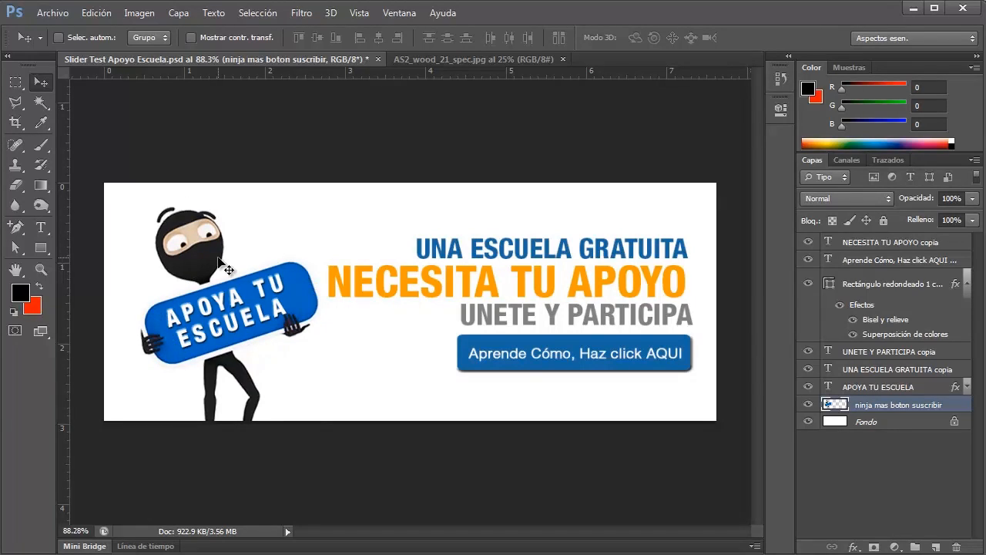
{"action": "left_click", "coordinate": [882, 228]}
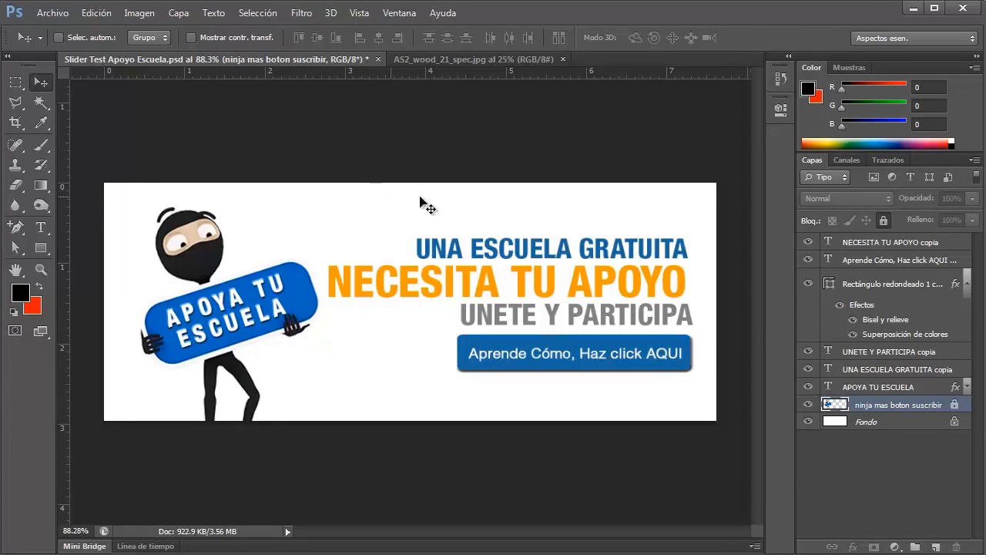
- Move the UNETE Y PARTICIPA layer directly below NECESITA TU APOYO and place the APOYA TU ESCUELA layer beneath it
{"action": "left_click", "coordinate": [861, 247]}
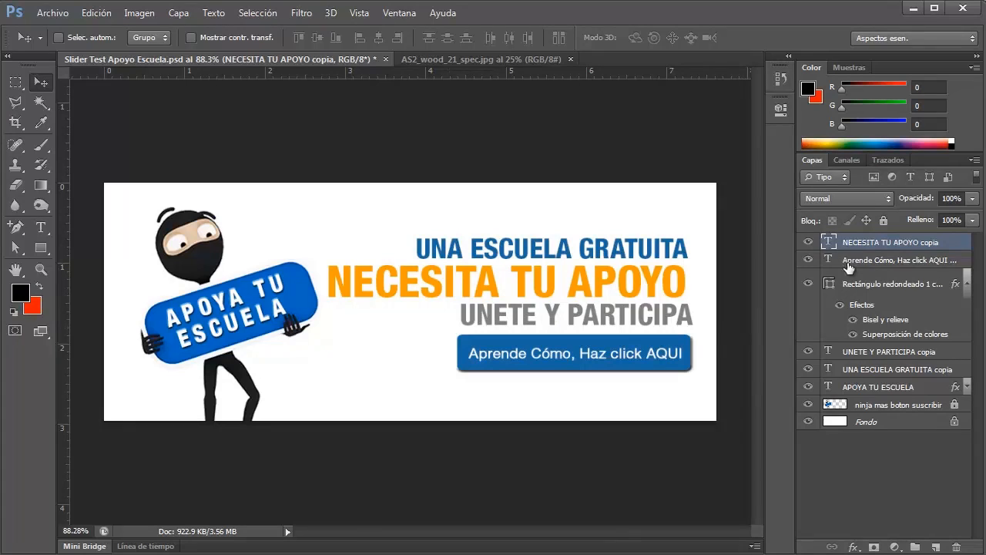
{"action": "left_click", "coordinate": [841, 353]}
{"action": "left_click_drag", "start_coordinate": [842, 353], "coordinate": [867, 253]}
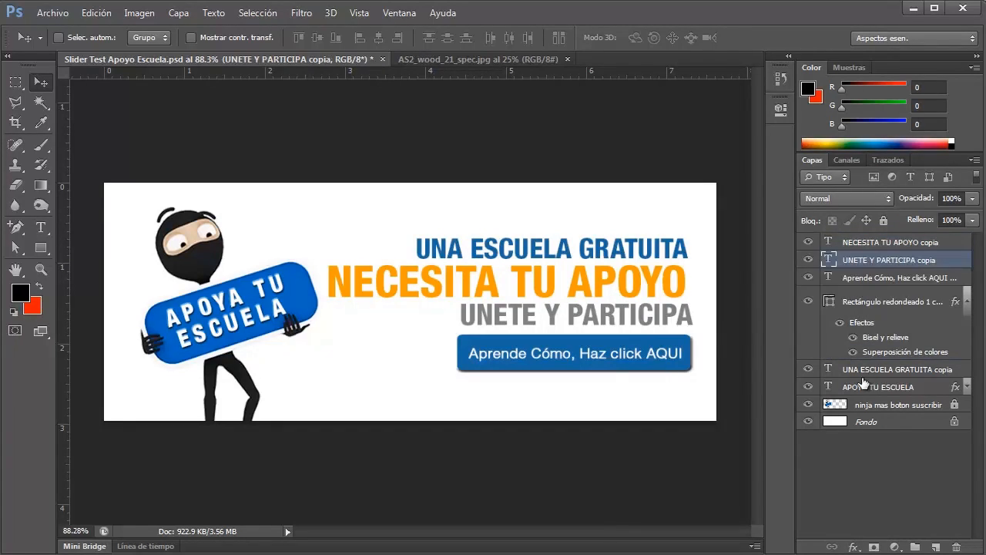
{"action": "left_click_drag", "start_coordinate": [867, 353], "coordinate": [867, 271]}
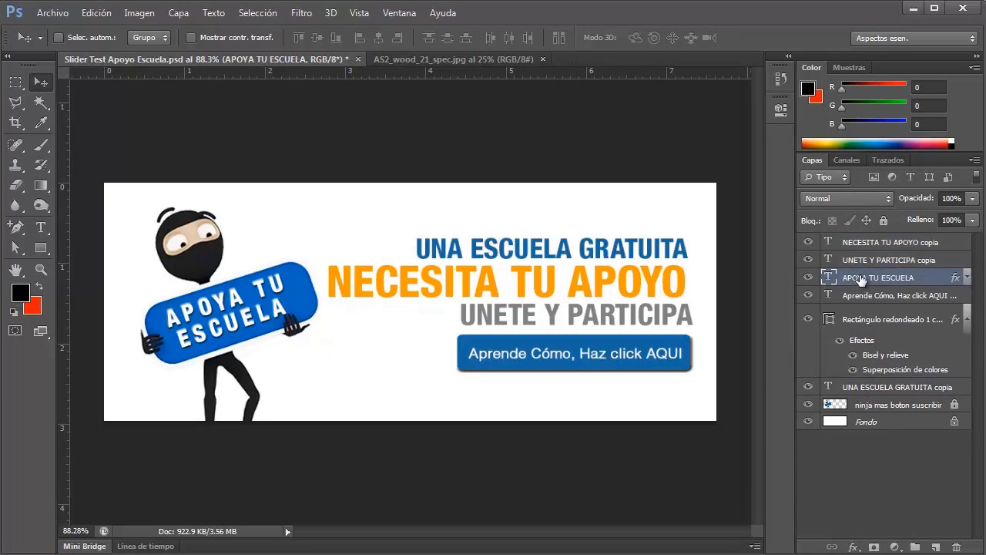
- Select the APOYA TU ESCUELA, UNETE Y PARTICIPA and NECESITA TU APOYO layers, try moving them together, and undo the move
{"action": "left_click", "coordinate": [865, 266], "text": "shift"}
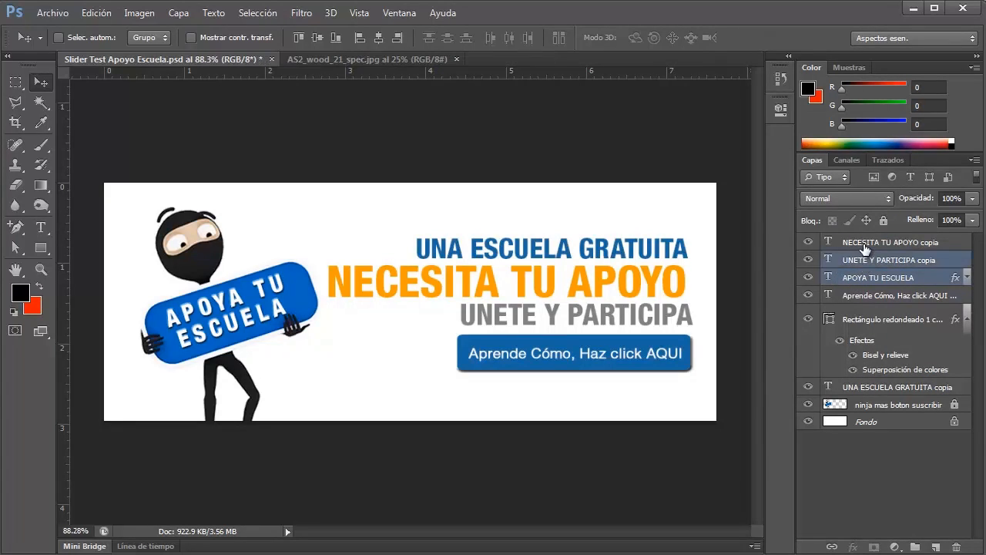
{"action": "left_click", "coordinate": [865, 243], "text": "shift"}
{"action": "left_click_drag", "start_coordinate": [501, 230], "coordinate": [306, 323]}
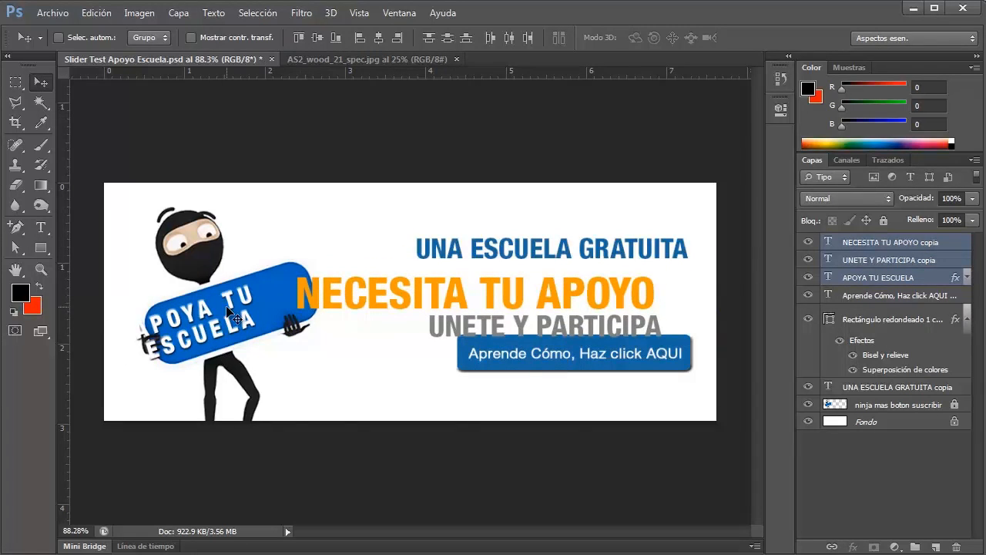
{"action": "key", "text": "ctrl+z"}
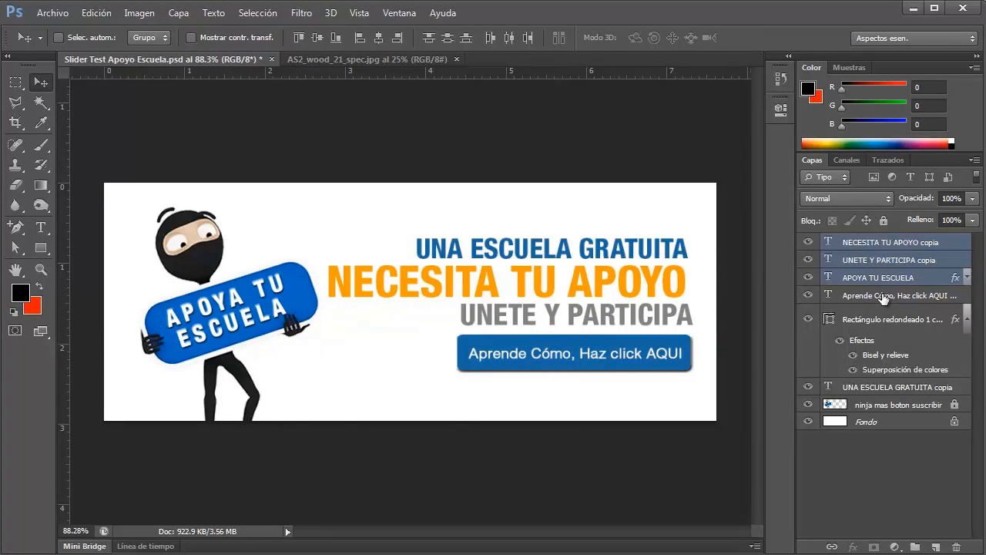
- Return the APOYA TU ESCUELA layer to just above the ninja layer and move UNA ESCUELA GRATUITA to the top of the stack
{"action": "left_click", "coordinate": [883, 297]}
{"action": "left_click_drag", "start_coordinate": [880, 279], "coordinate": [860, 240]}
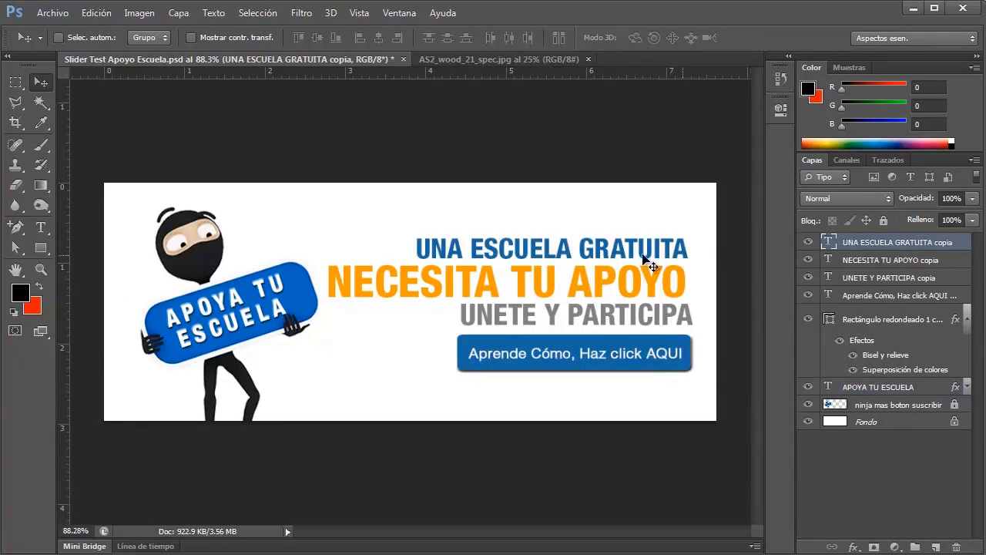
- Select the three headline text layers together and assign them the yellow (Amarillo) layer color
{"action": "left_click", "coordinate": [863, 283], "text": "ctrl"}
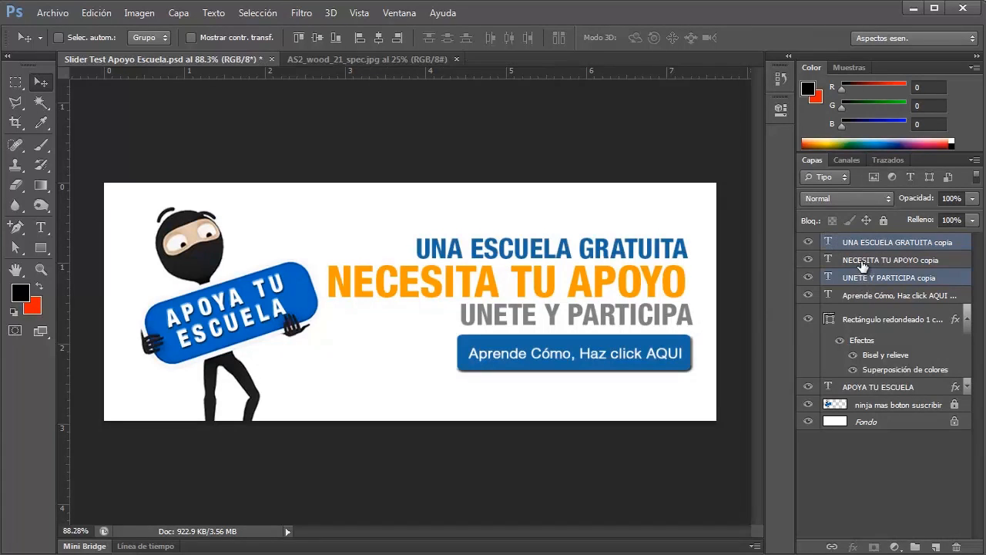
{"action": "left_click", "coordinate": [866, 262], "text": "ctrl"}
{"action": "left_click_drag", "start_coordinate": [643, 216], "coordinate": [566, 280]}
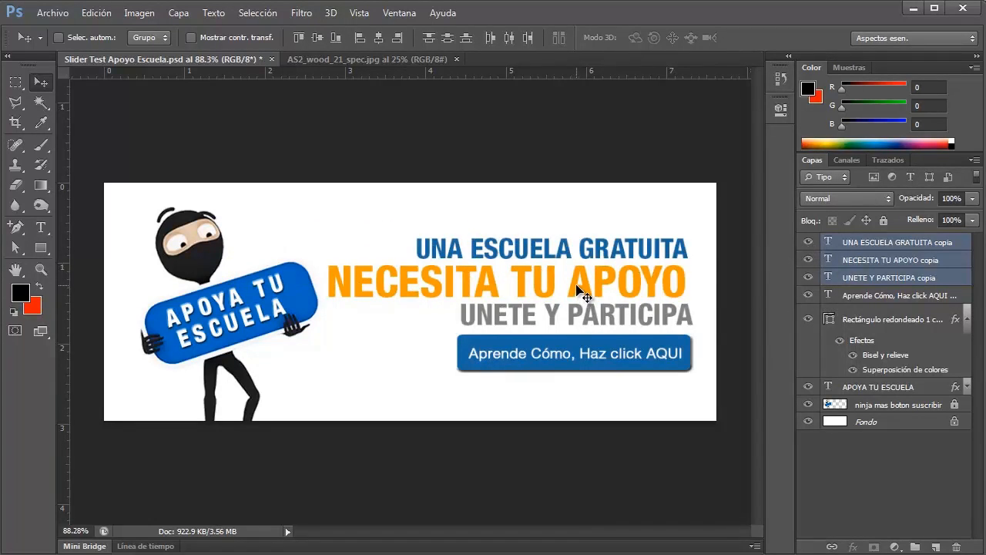
{"action": "right_click", "coordinate": [811, 283]}
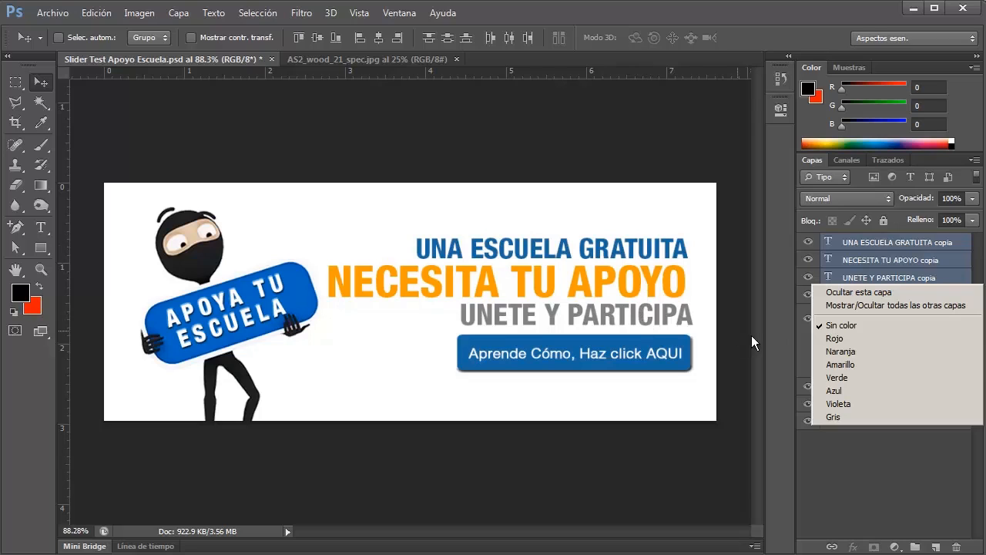
{"action": "left_click", "coordinate": [842, 365]}
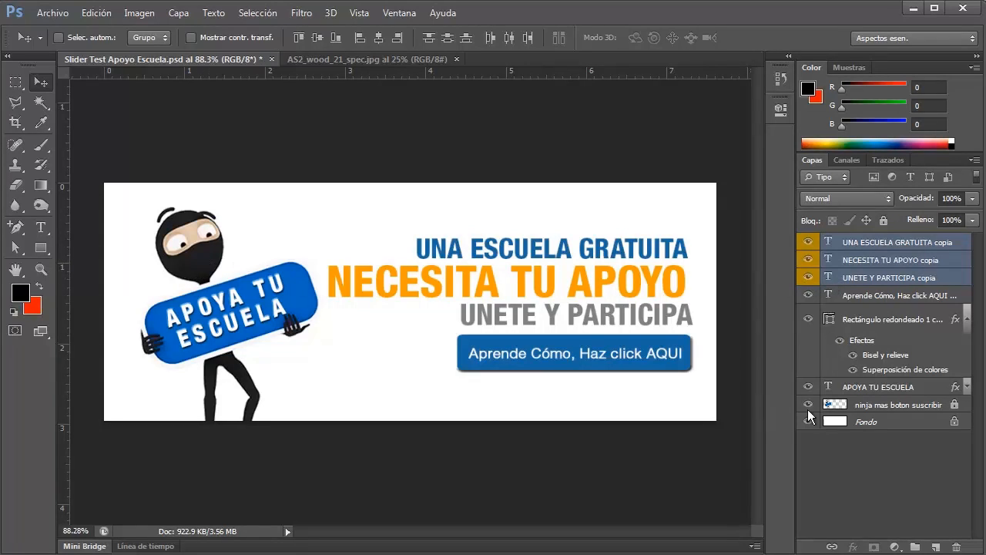
- Assign the blue (Azul) layer color to the ninja layer
{"action": "left_click", "coordinate": [862, 407]}
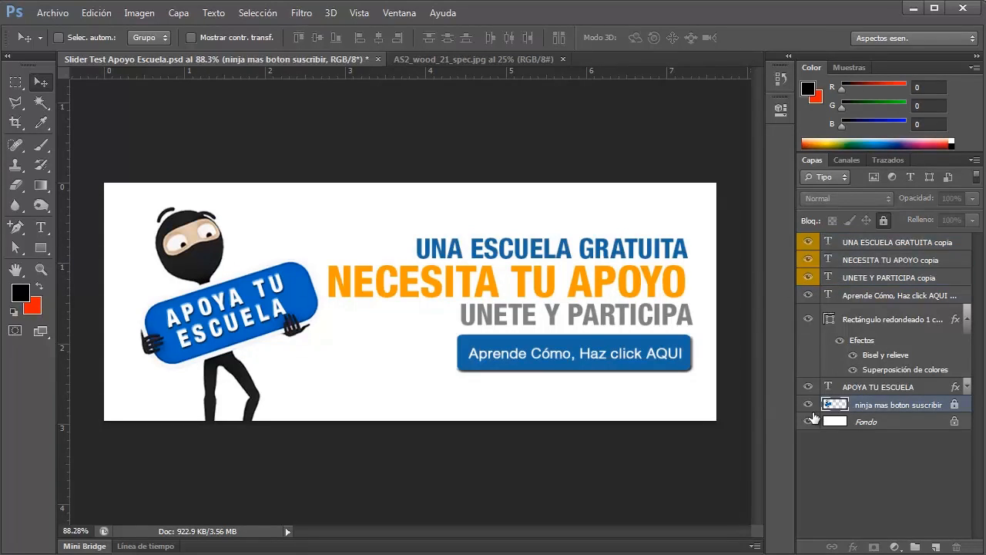
{"action": "right_click", "coordinate": [814, 411]}
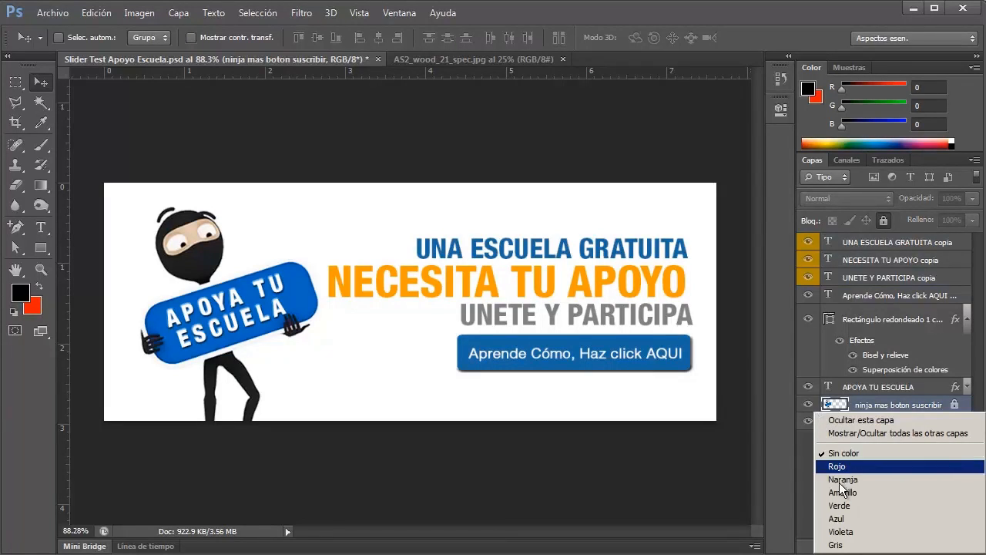
{"action": "left_click", "coordinate": [841, 520]}
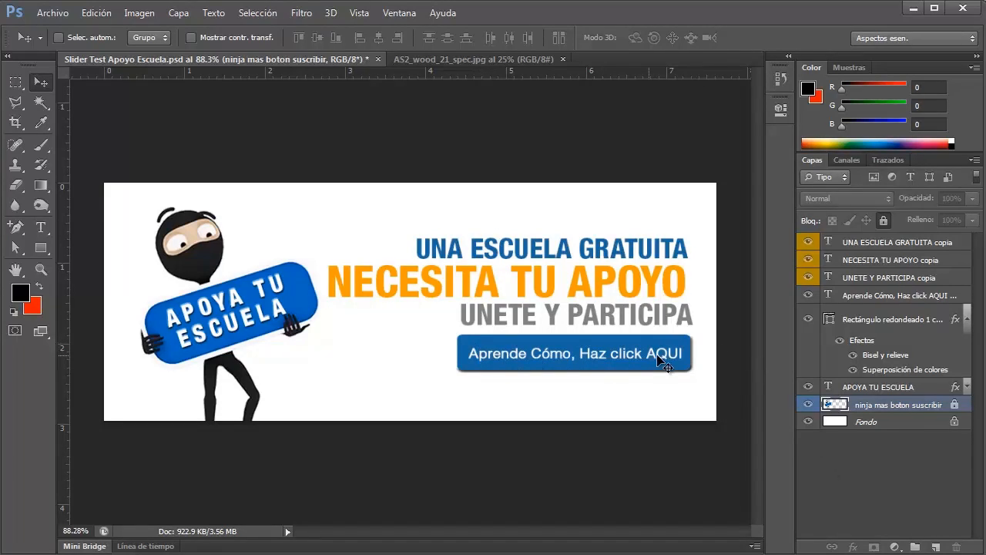
- Assign the red (Rojo) layer color to the Aprende Cómo button text layer and the rounded rectangle layer
{"action": "left_click", "coordinate": [854, 300]}
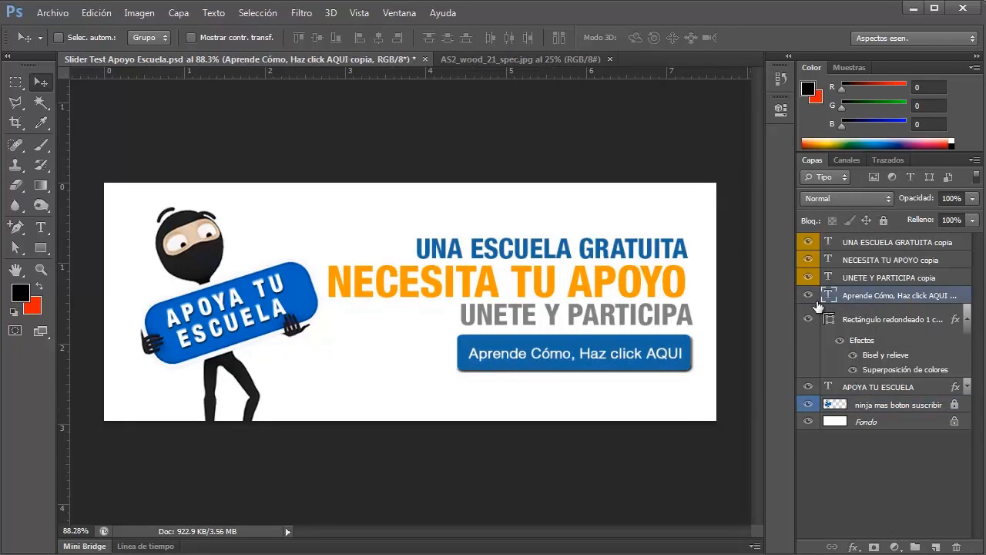
{"action": "right_click", "coordinate": [818, 306]}
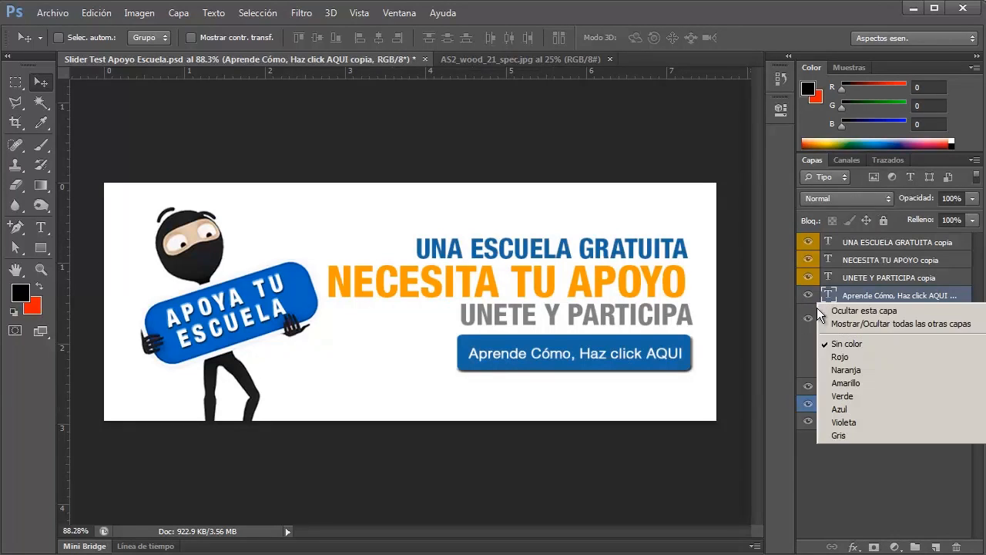
{"action": "left_click", "coordinate": [851, 357]}
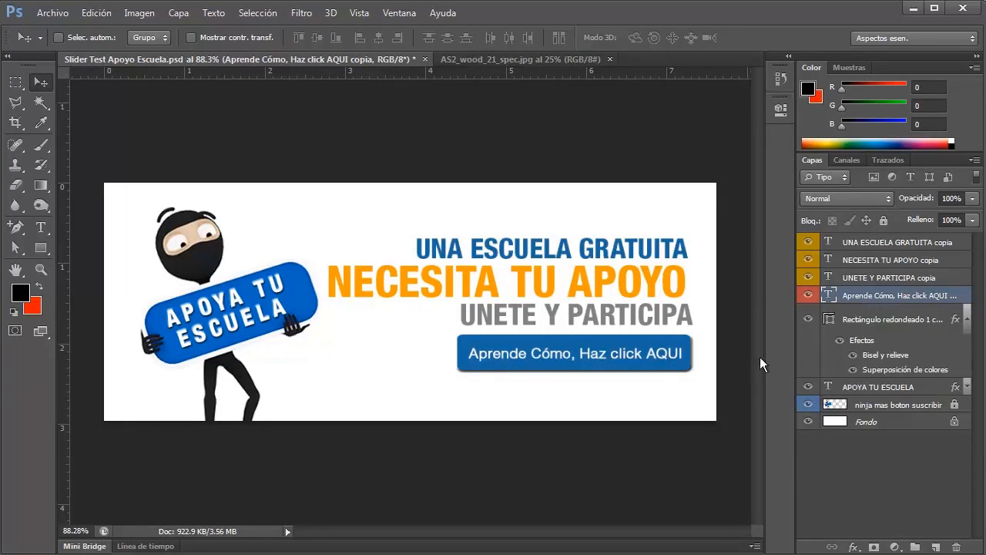
{"action": "left_click", "coordinate": [875, 322]}
{"action": "left_click", "coordinate": [808, 320]}
{"action": "left_click", "coordinate": [809, 320]}
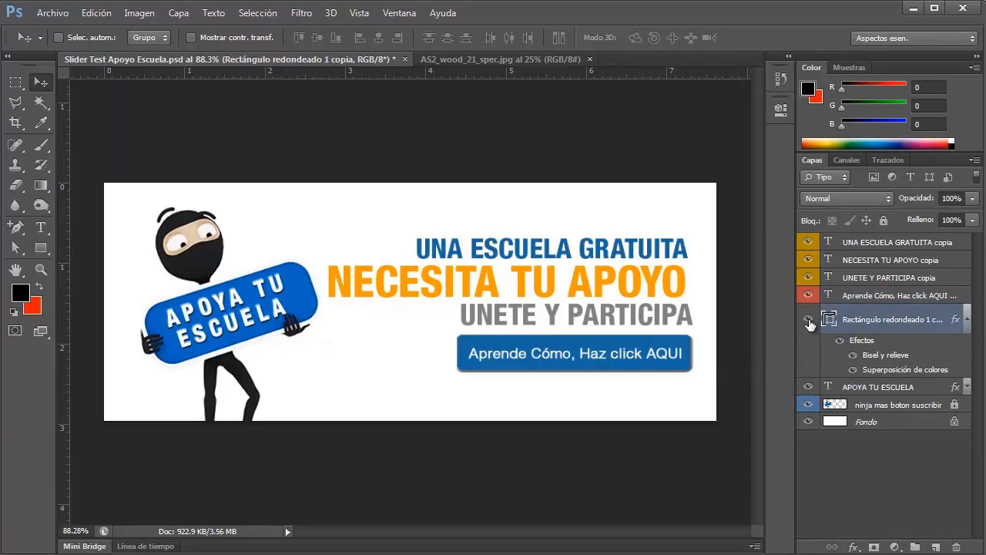
{"action": "right_click", "coordinate": [816, 334]}
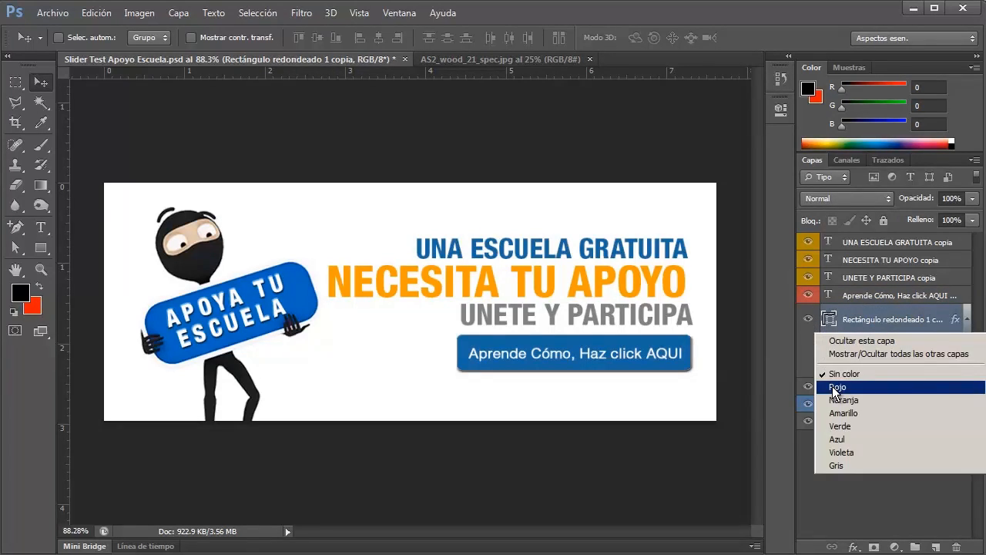
{"action": "left_click", "coordinate": [835, 389]}
- Assign the green (Verde) layer color to the APOYA TU ESCUELA text layer
{"action": "left_click", "coordinate": [848, 389]}
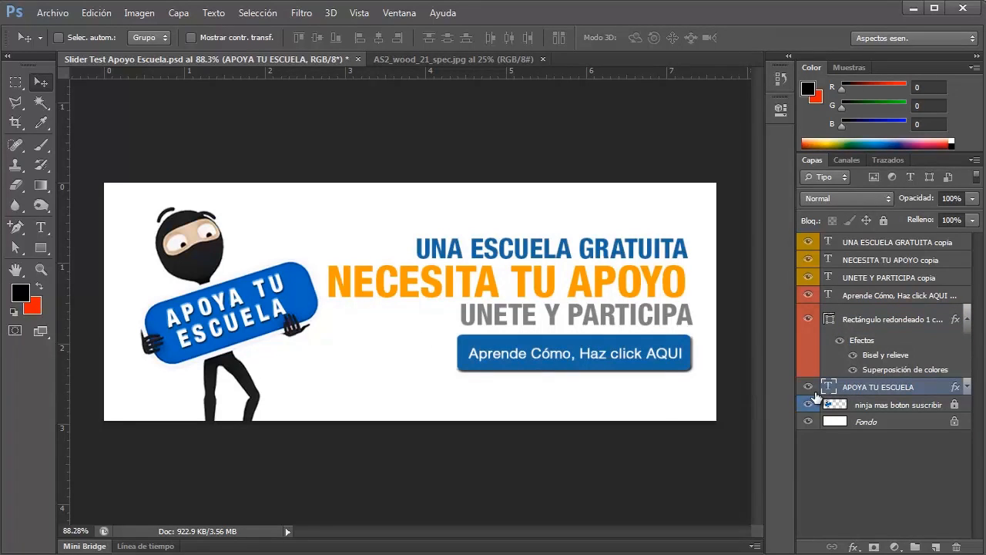
{"action": "right_click", "coordinate": [816, 392]}
{"action": "left_click", "coordinate": [847, 484]}
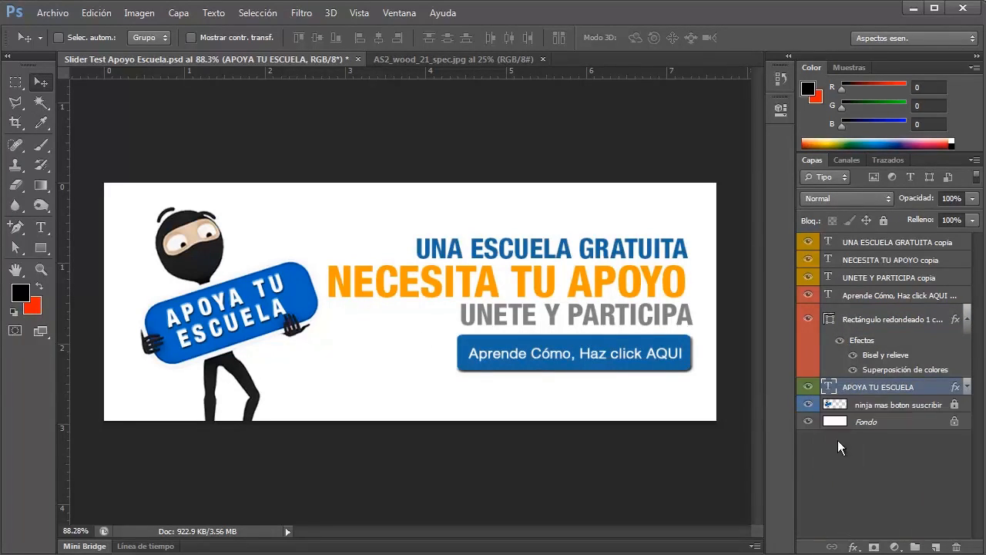